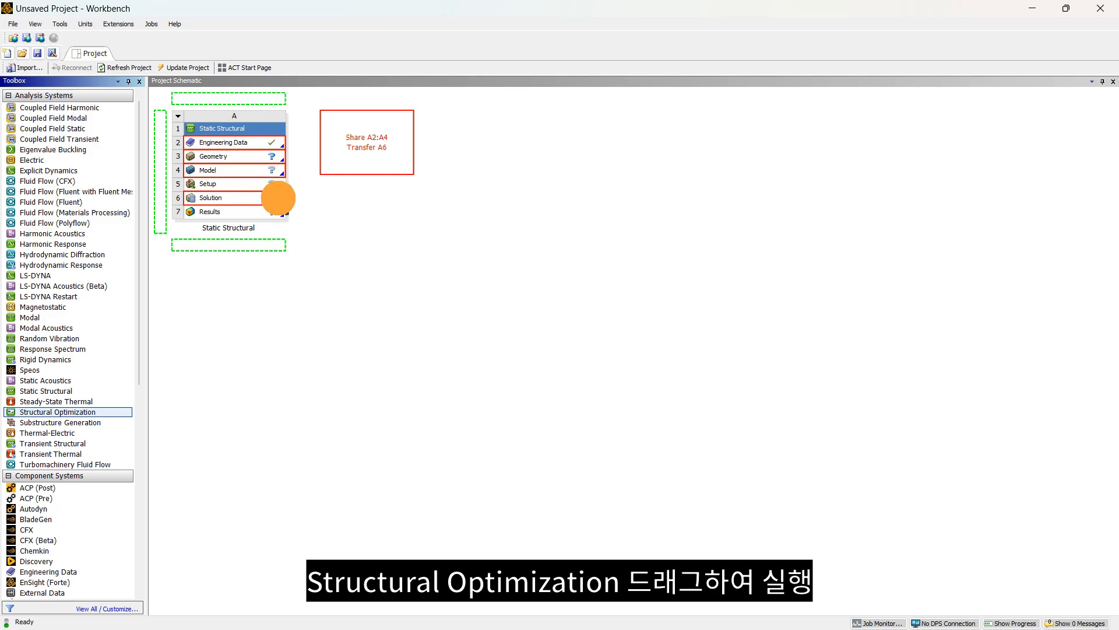
Step: Add a Structural Optimization system linked to the Static Structural solution and open the Static Structural geometry in SpaceClaim
{"action": "left_click_drag", "start_coordinate": [278, 198], "coordinate": [278, 198]}
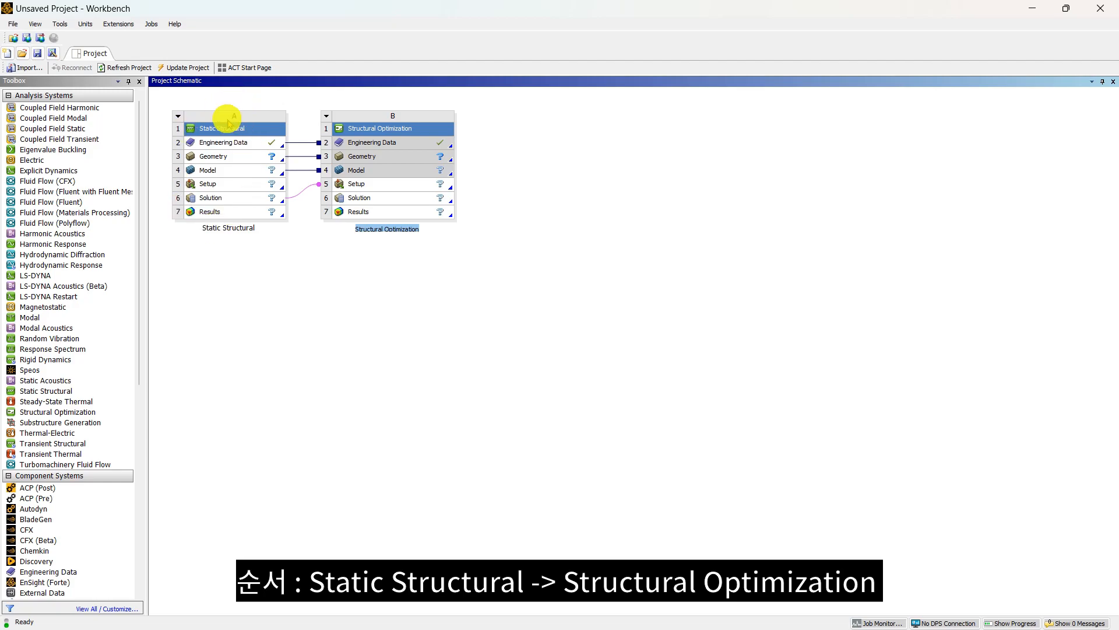
{"action": "left_click", "coordinate": [499, 187]}
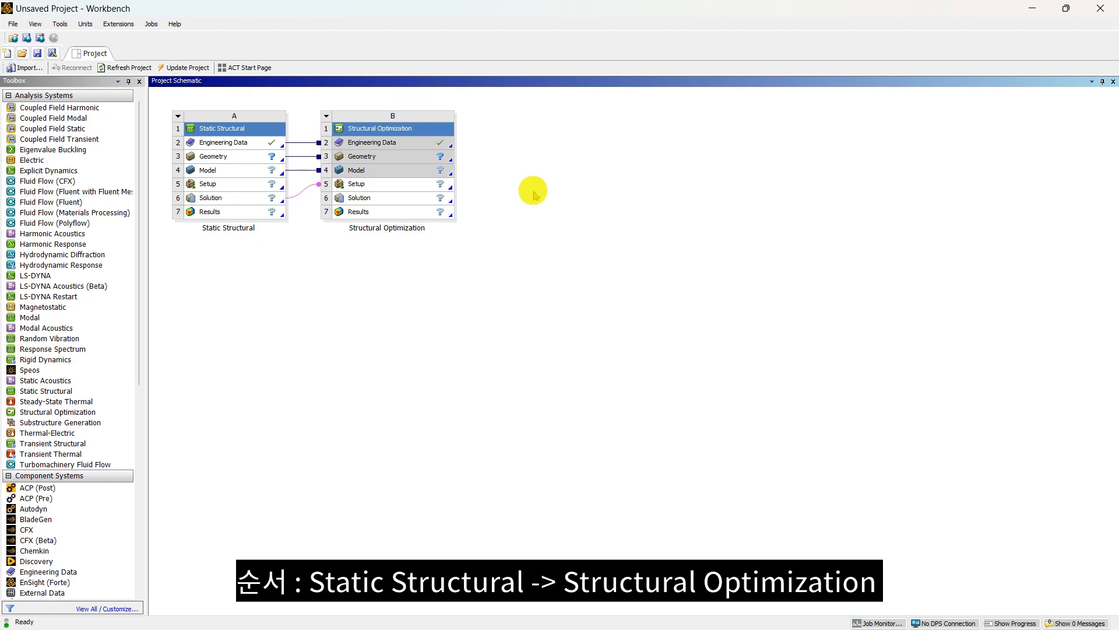
{"action": "left_click", "coordinate": [231, 155]}
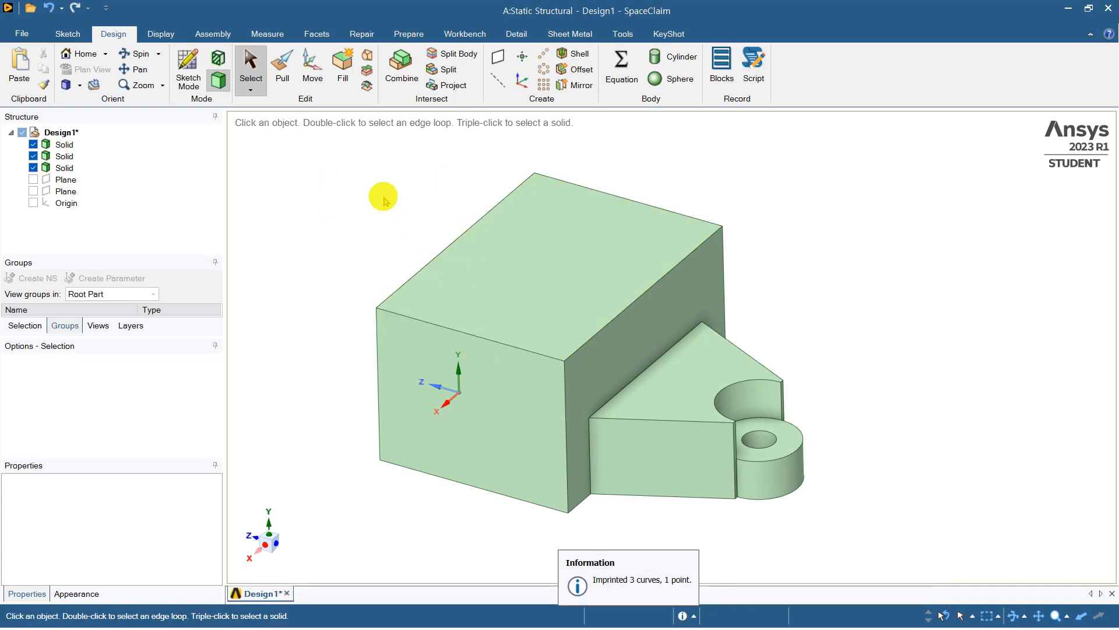
{"action": "left_click", "coordinate": [22, 34]}
{"action": "left_click", "coordinate": [37, 106]}
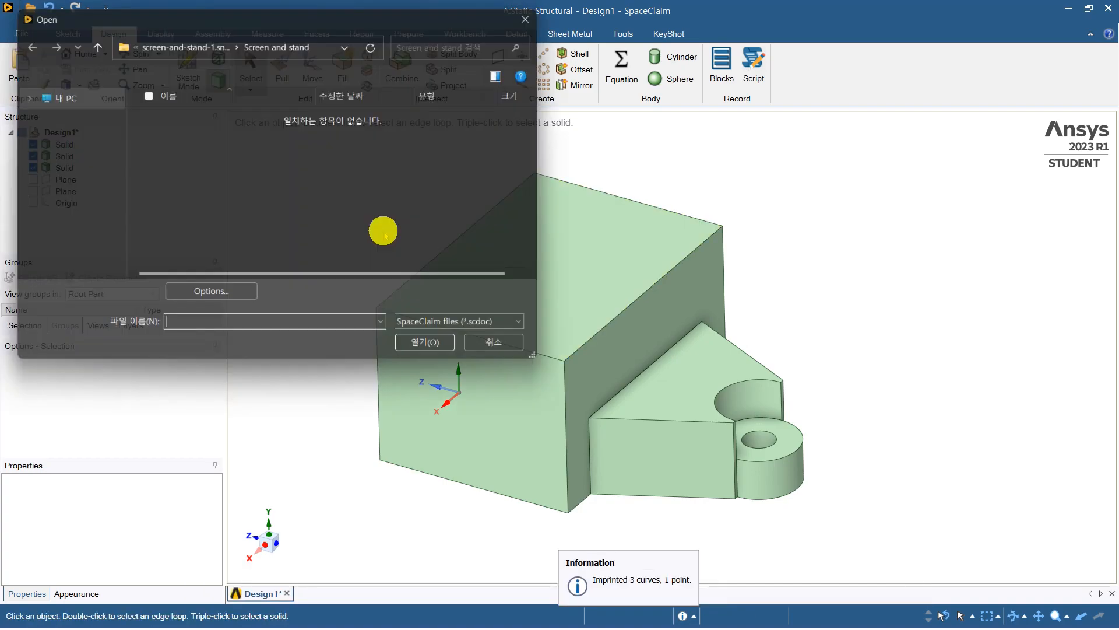
{"action": "left_click", "coordinate": [507, 346]}
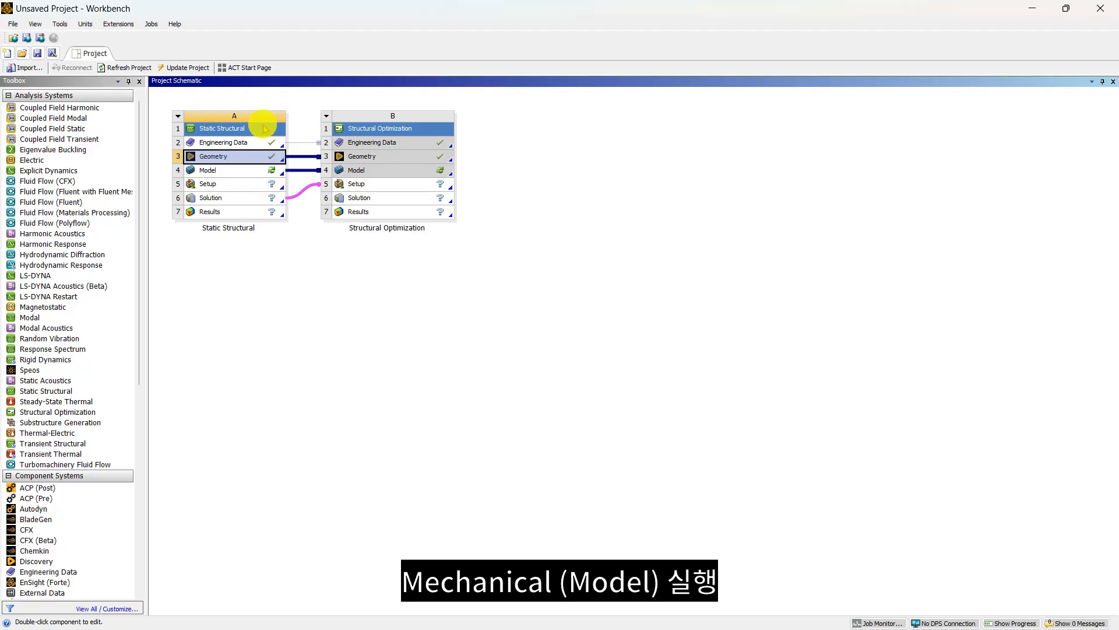
Step: Open the Static Structural model in Mechanical and check the active unit system
{"action": "left_click", "coordinate": [239, 169]}
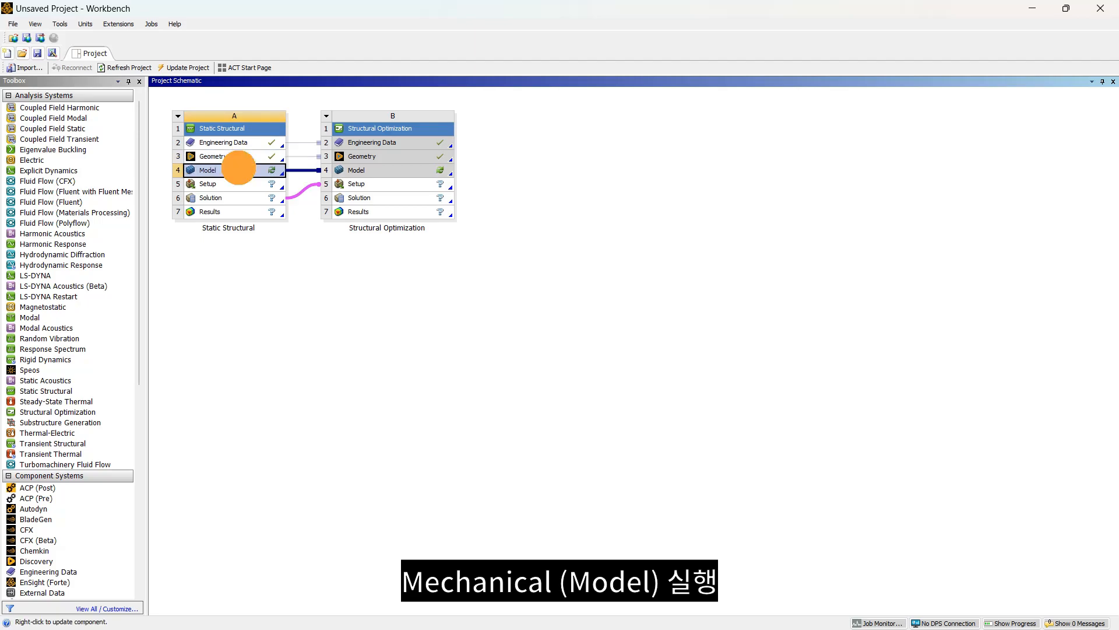
{"action": "double_click", "coordinate": [239, 169]}
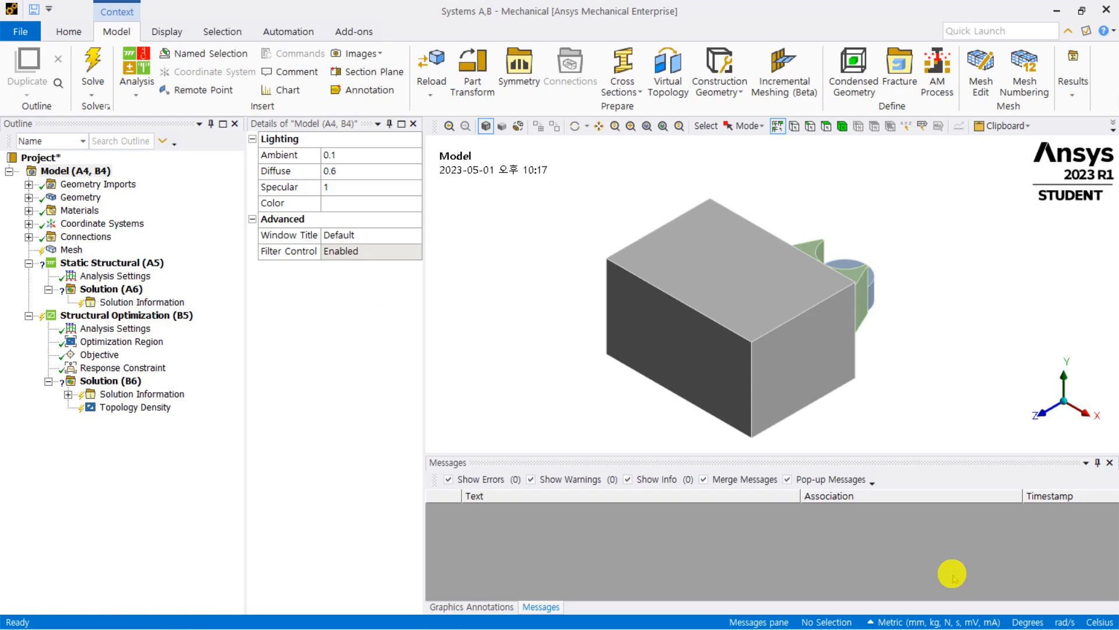
{"action": "left_click", "coordinate": [949, 619]}
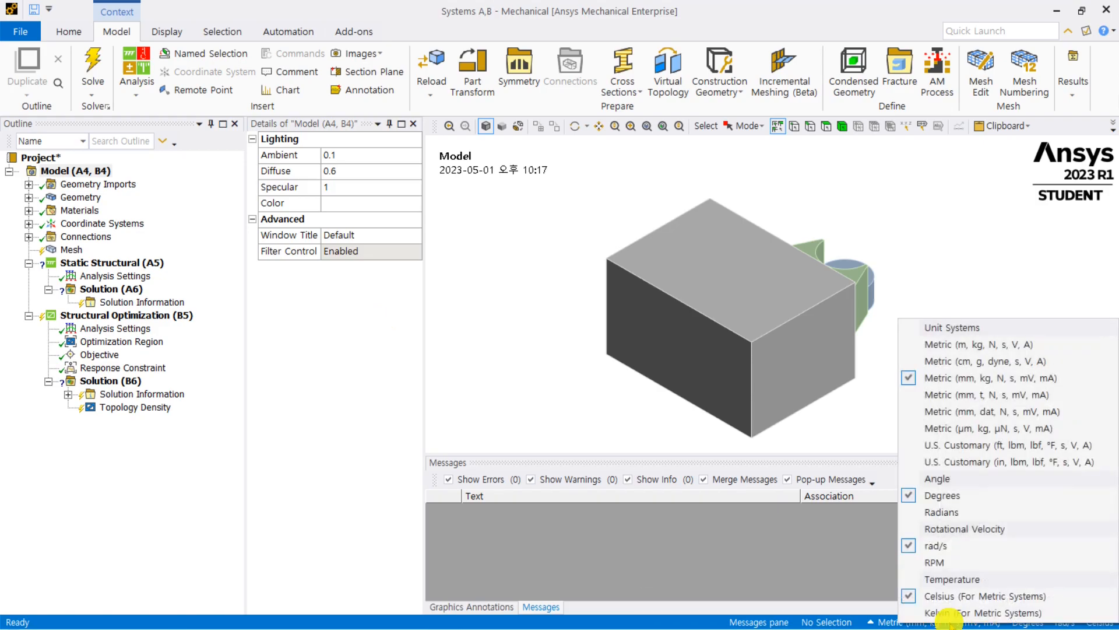
{"action": "left_click", "coordinate": [287, 405]}
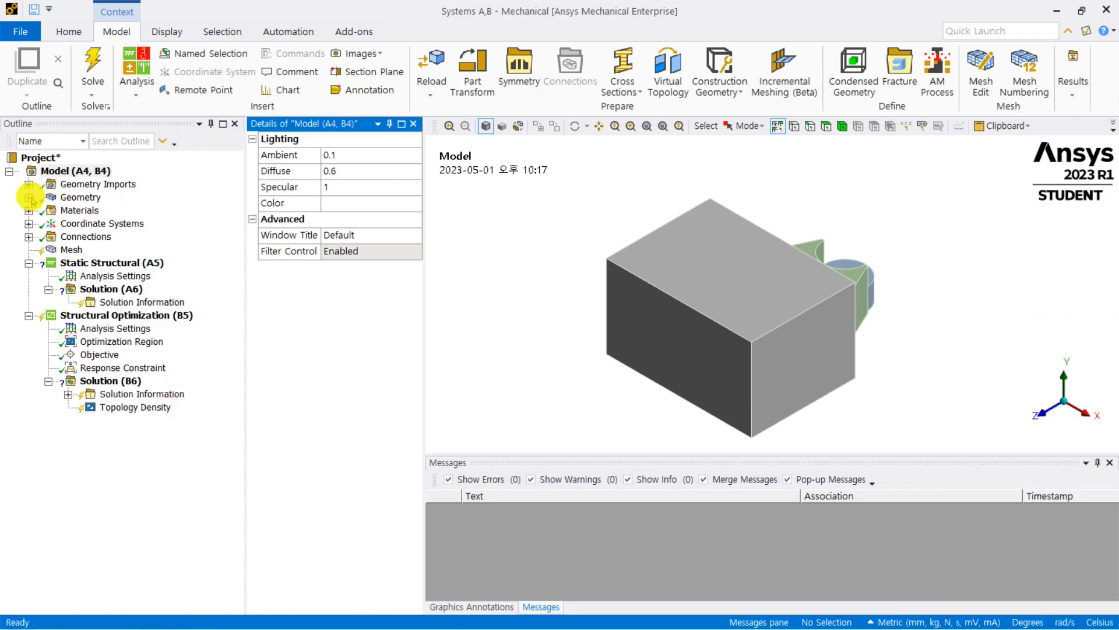
Step: Examine the three solid bodies of the geometry one by one, including the wedge-shaped bracket and its details
{"action": "left_click", "coordinate": [28, 197]}
{"action": "left_click", "coordinate": [108, 210]}
{"action": "left_click", "coordinate": [111, 224]}
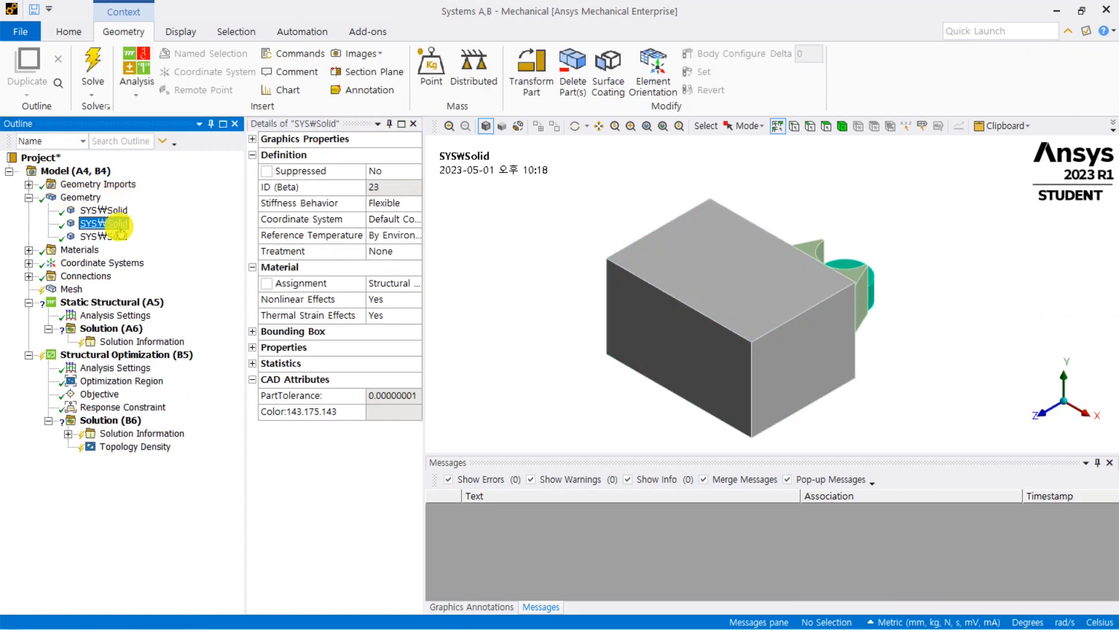
{"action": "left_click", "coordinate": [110, 236]}
{"action": "mouse_move", "coordinate": [845, 285]}
{"action": "middle_mouse_down"}
{"action": "mouse_move", "coordinate": [787, 292]}
{"action": "mouse_move", "coordinate": [829, 240]}
{"action": "mouse_move", "coordinate": [822, 169]}
{"action": "mouse_move", "coordinate": [662, 287]}
{"action": "mouse_move", "coordinate": [659, 251]}
{"action": "middle_mouse_up"}
{"action": "left_click_drag", "start_coordinate": [734, 553], "coordinate": [734, 554]}
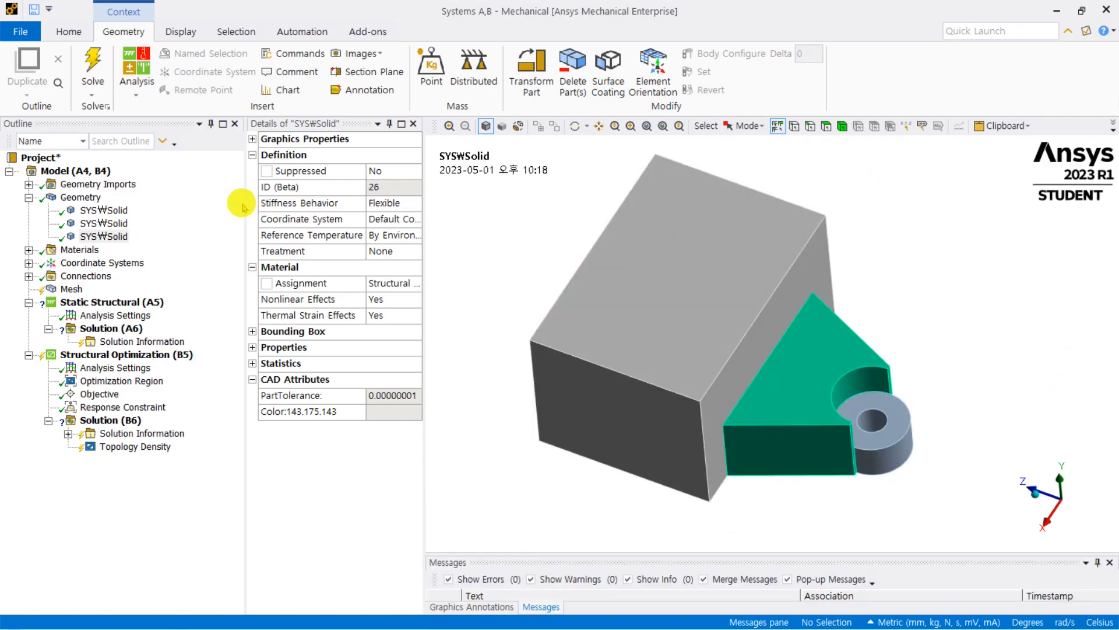
{"action": "mouse_move", "coordinate": [245, 201]}
{"action": "left_mouse_down"}
{"action": "mouse_move", "coordinate": [270, 220]}
{"action": "mouse_move", "coordinate": [225, 201]}
{"action": "left_mouse_up"}
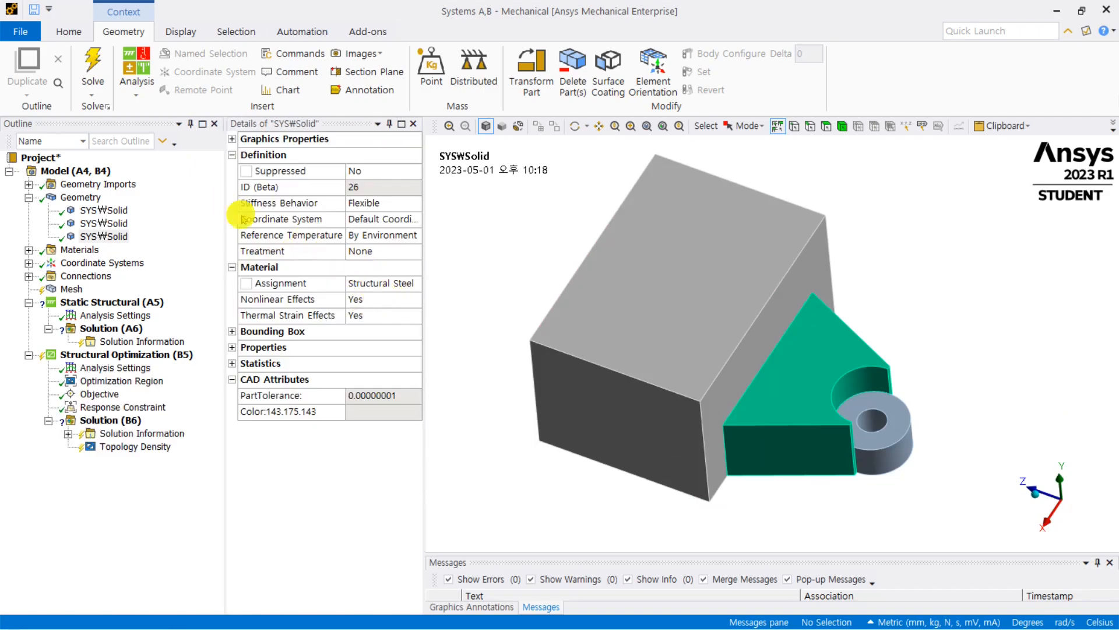
Step: Search the material library for "abs", add Plastic, ABS (high-impact) to the project, and view its properties
{"action": "left_click", "coordinate": [28, 250]}
{"action": "left_click", "coordinate": [64, 249]}
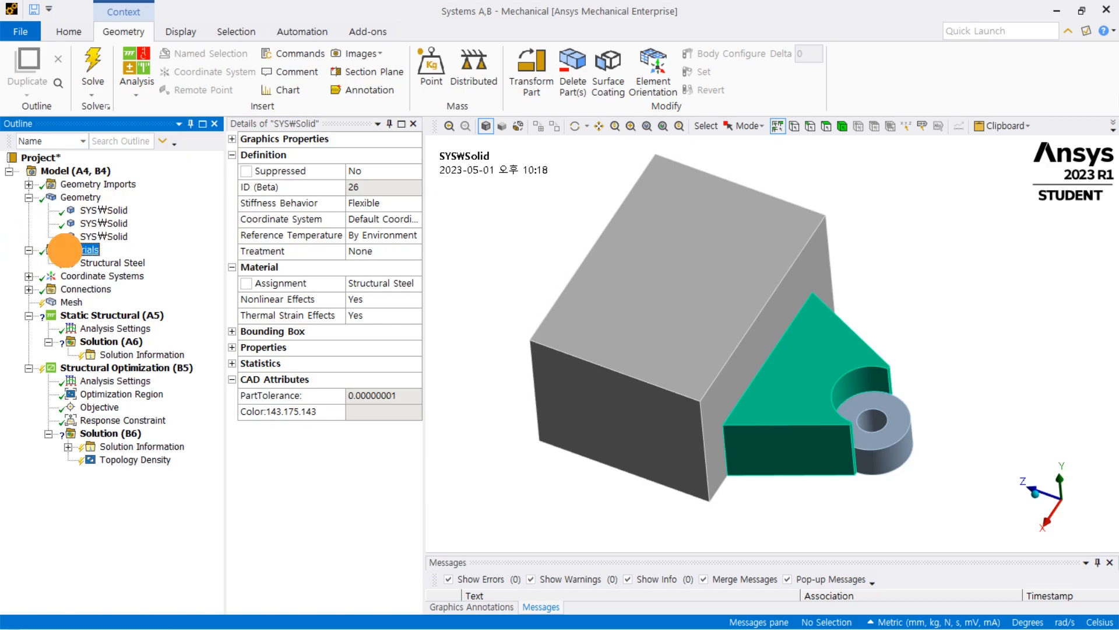
{"action": "left_click", "coordinate": [513, 143]}
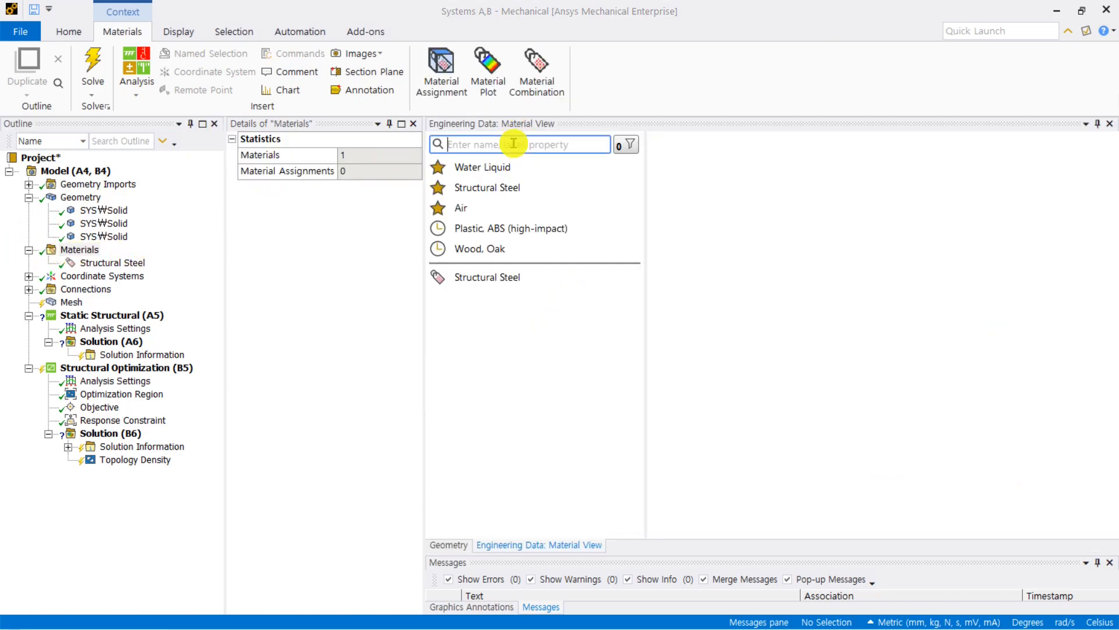
{"action": "type", "text": "abs"}
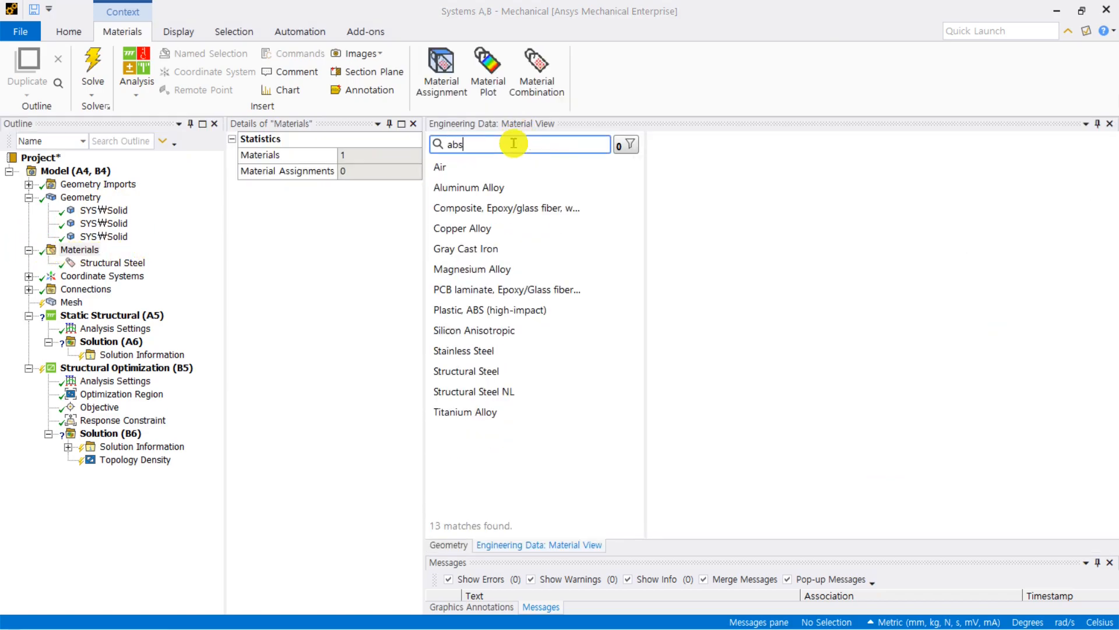
{"action": "mouse_move", "coordinate": [506, 165]}
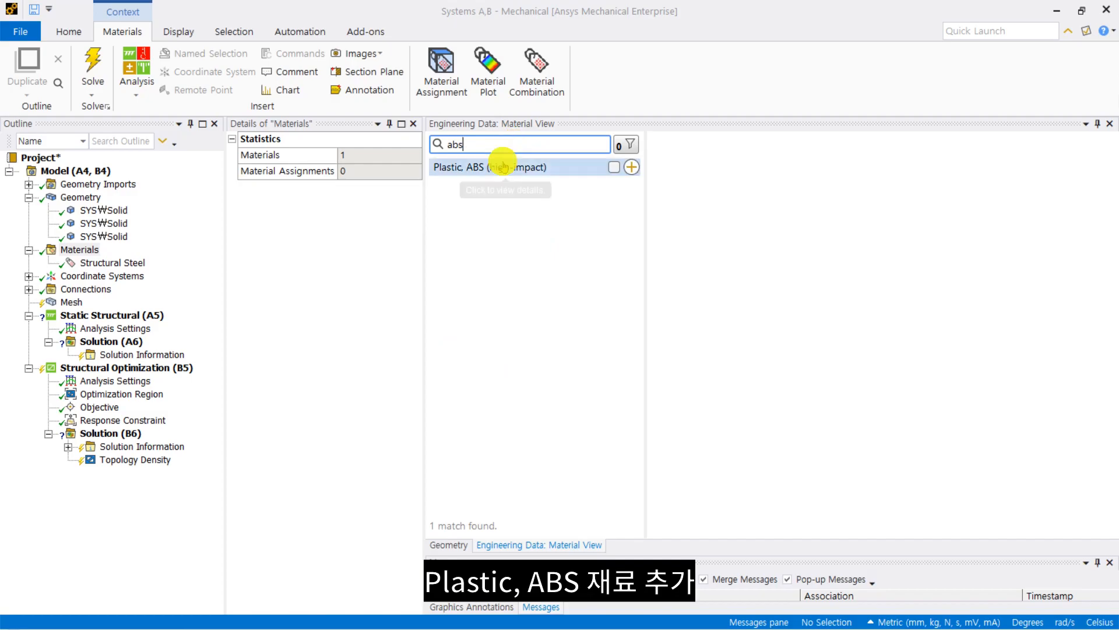
{"action": "left_click", "coordinate": [632, 167]}
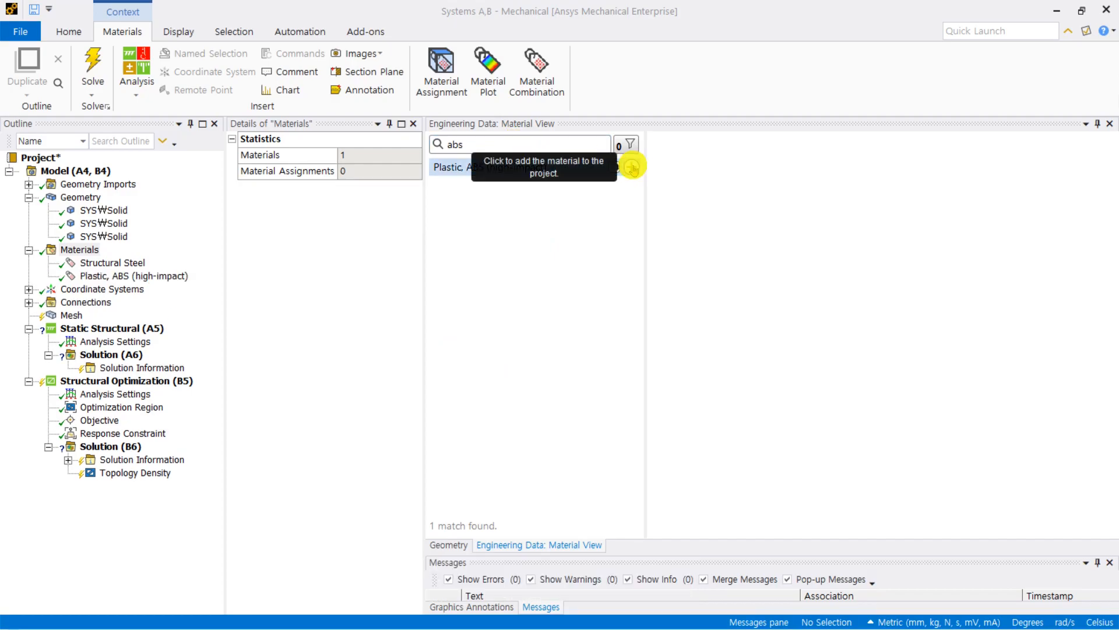
{"action": "left_click", "coordinate": [143, 277]}
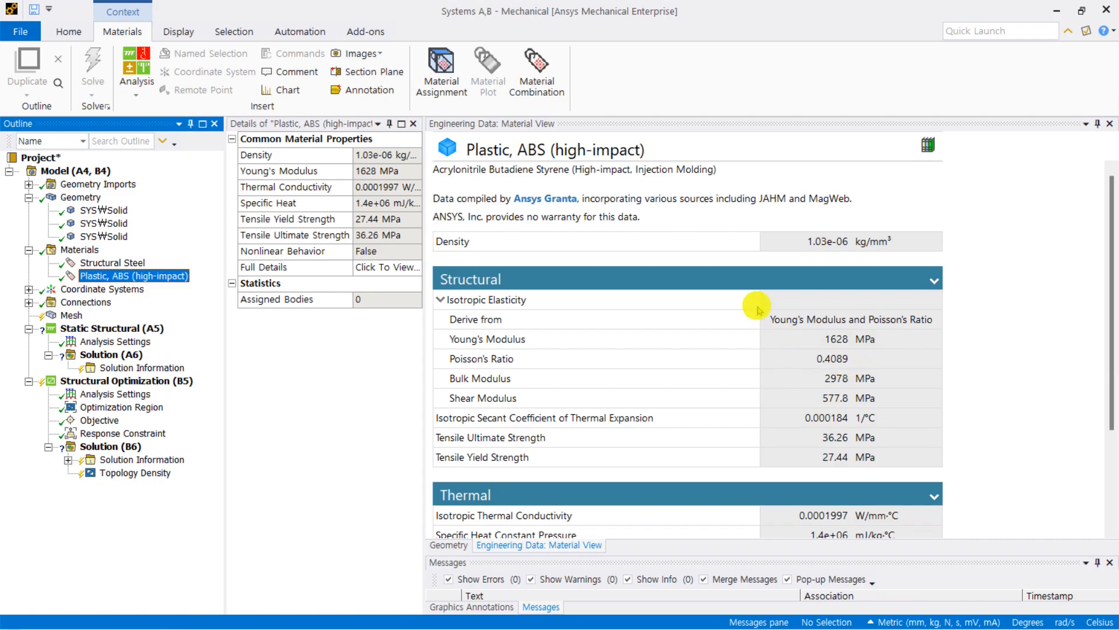
Step: Assign Plastic, ABS (high-impact) as the material of all three solid bodies
{"action": "left_click", "coordinate": [99, 210]}
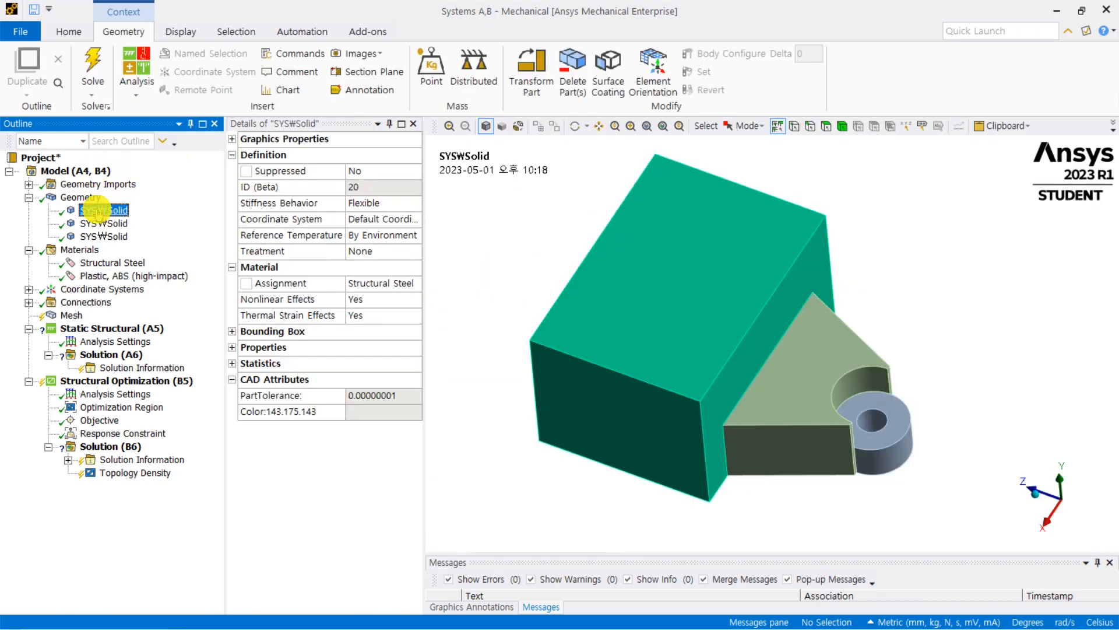
{"action": "left_click", "coordinate": [107, 237], "text": "shift"}
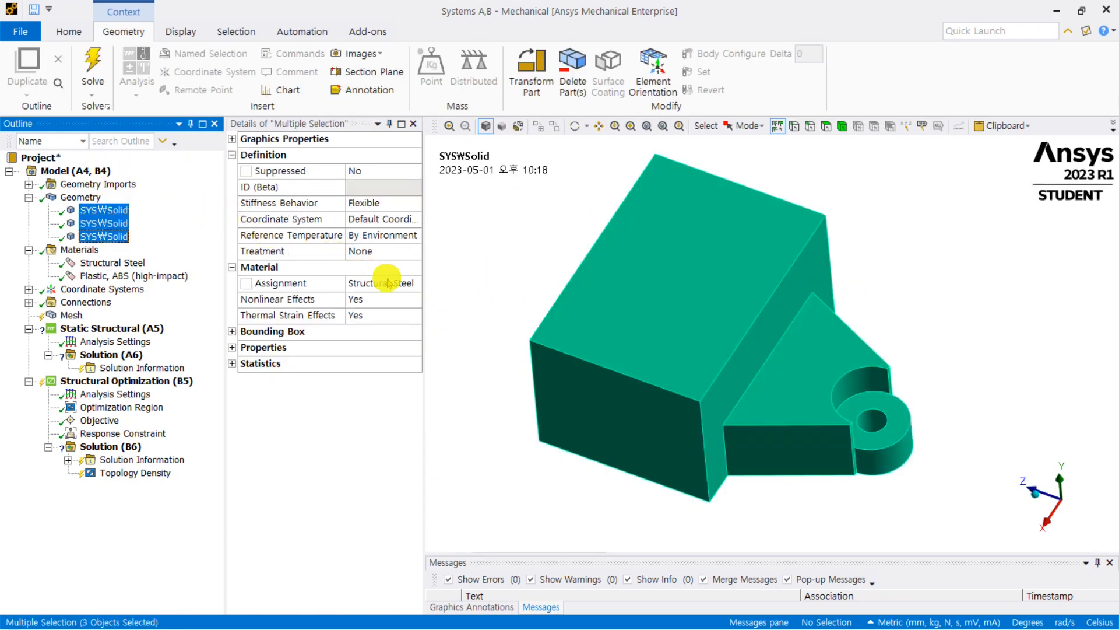
{"action": "left_click", "coordinate": [411, 284]}
{"action": "left_click", "coordinate": [415, 283]}
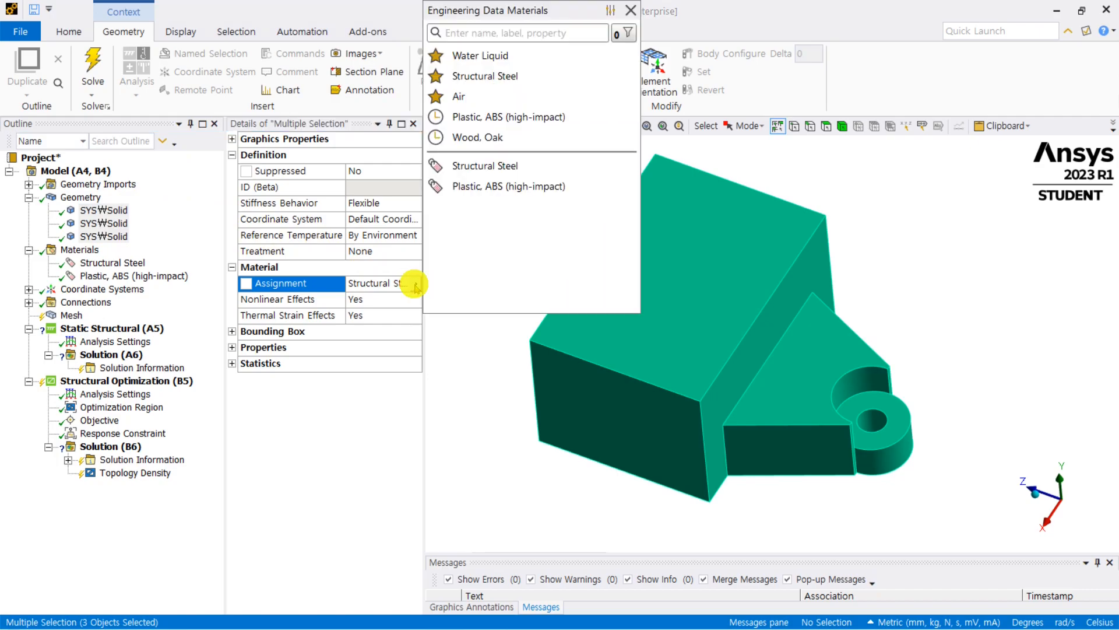
{"action": "left_click", "coordinate": [508, 188]}
Step: Set Nonlinear Effects and Thermal Strain Effects to No for all three solid bodies
{"action": "double_click", "coordinate": [377, 300]}
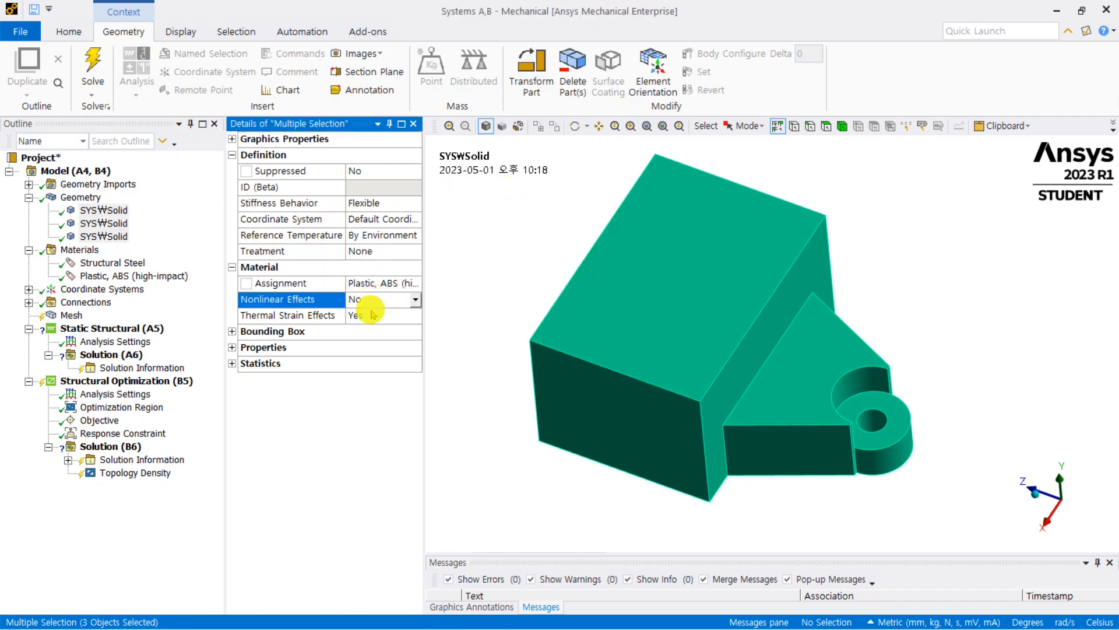
{"action": "double_click", "coordinate": [373, 315]}
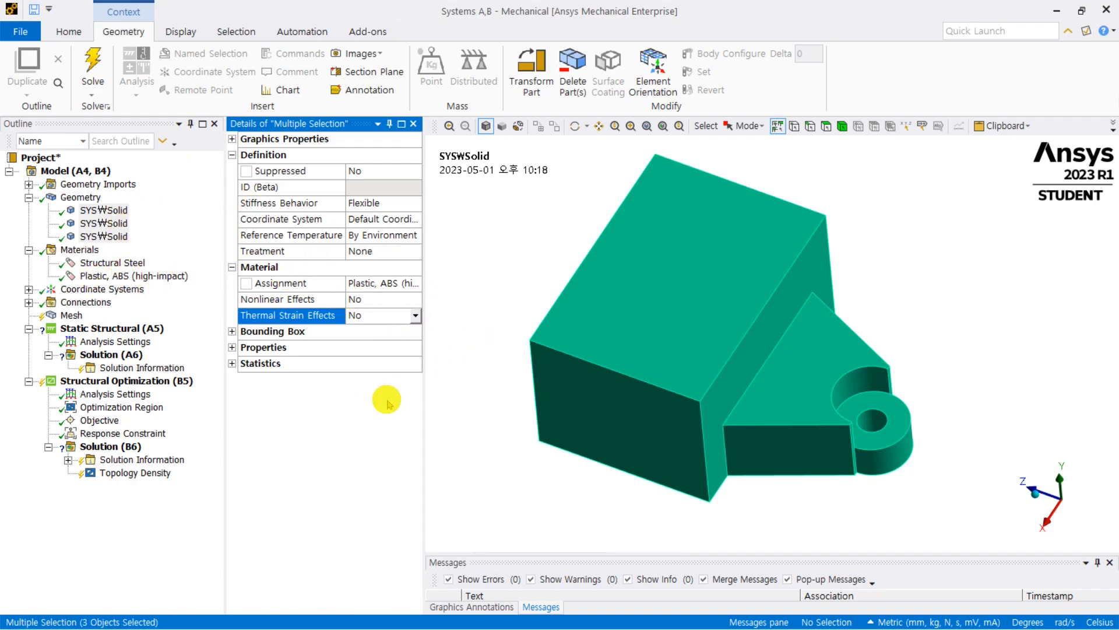
{"action": "left_click", "coordinate": [111, 210]}
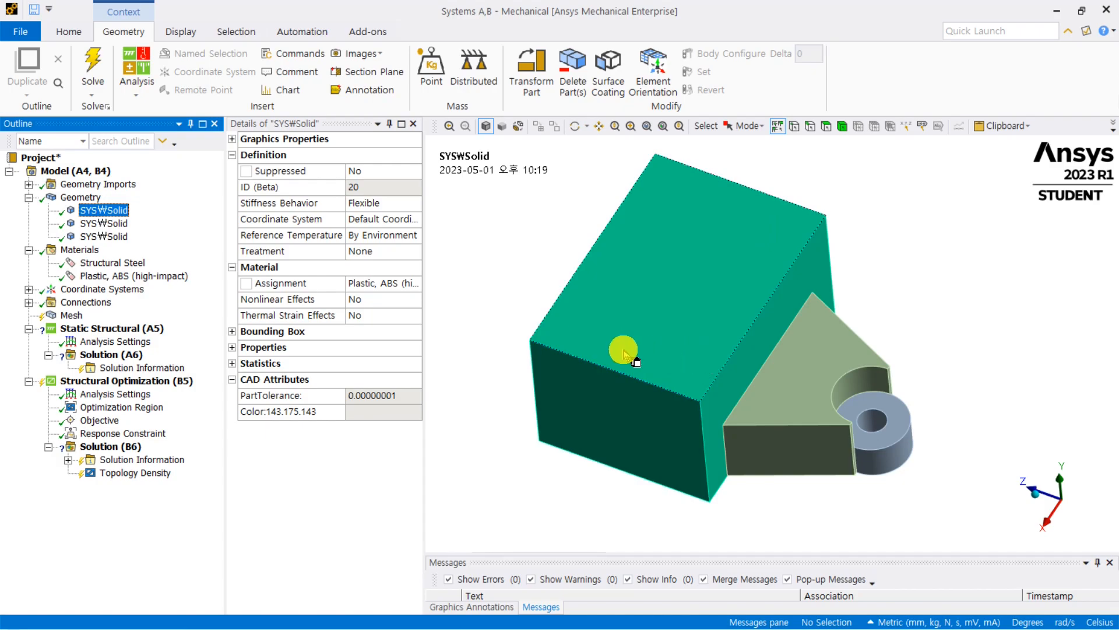
Step: Examine the contact faces of Contact Region and Contact Region 2 between the solid bodies
{"action": "left_click", "coordinate": [28, 302]}
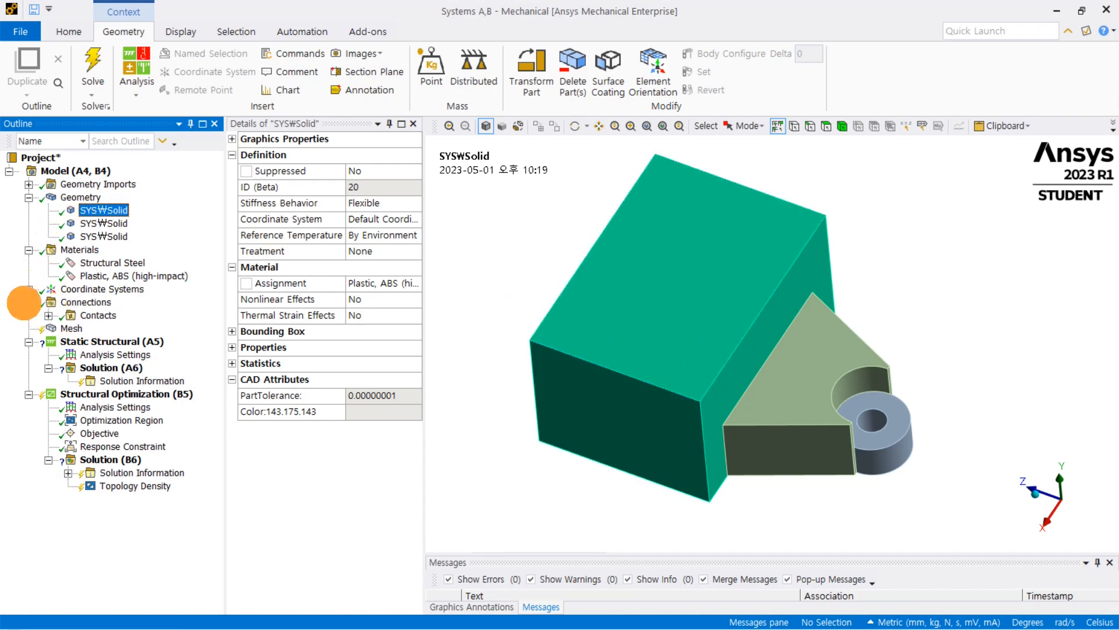
{"action": "left_click", "coordinate": [48, 315]}
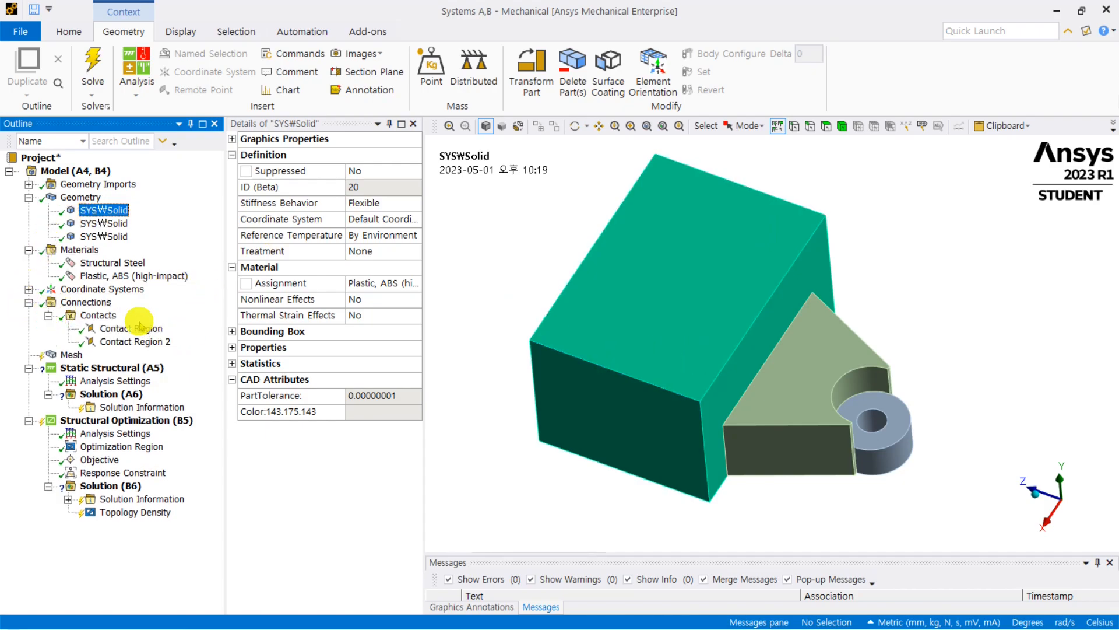
{"action": "left_click", "coordinate": [140, 327]}
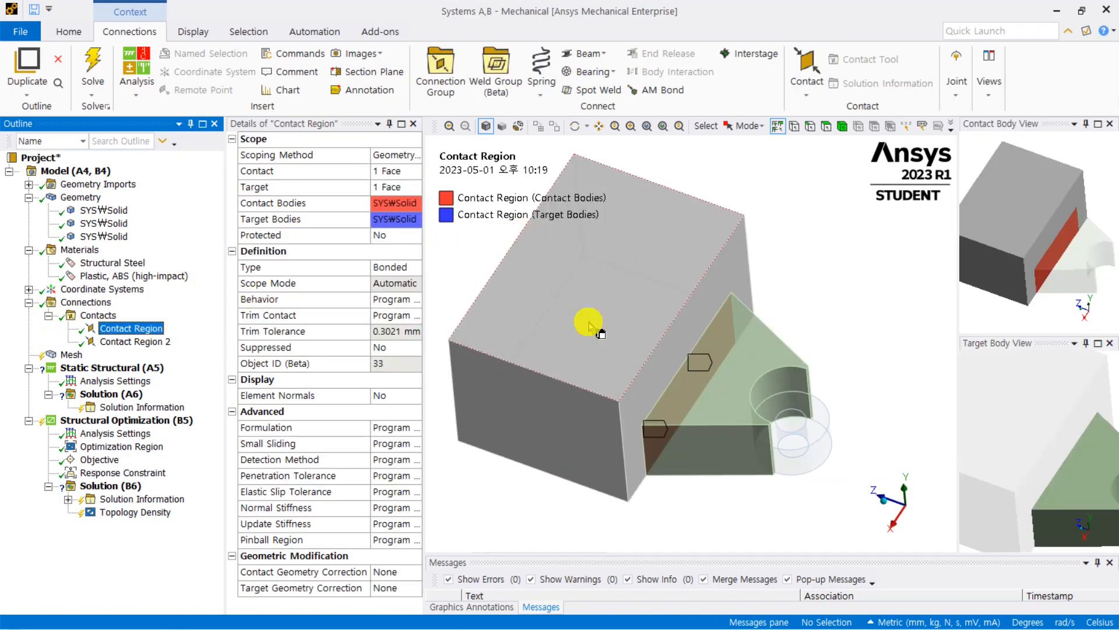
{"action": "middle_click_drag", "start_coordinate": [670, 345], "coordinate": [663, 322]}
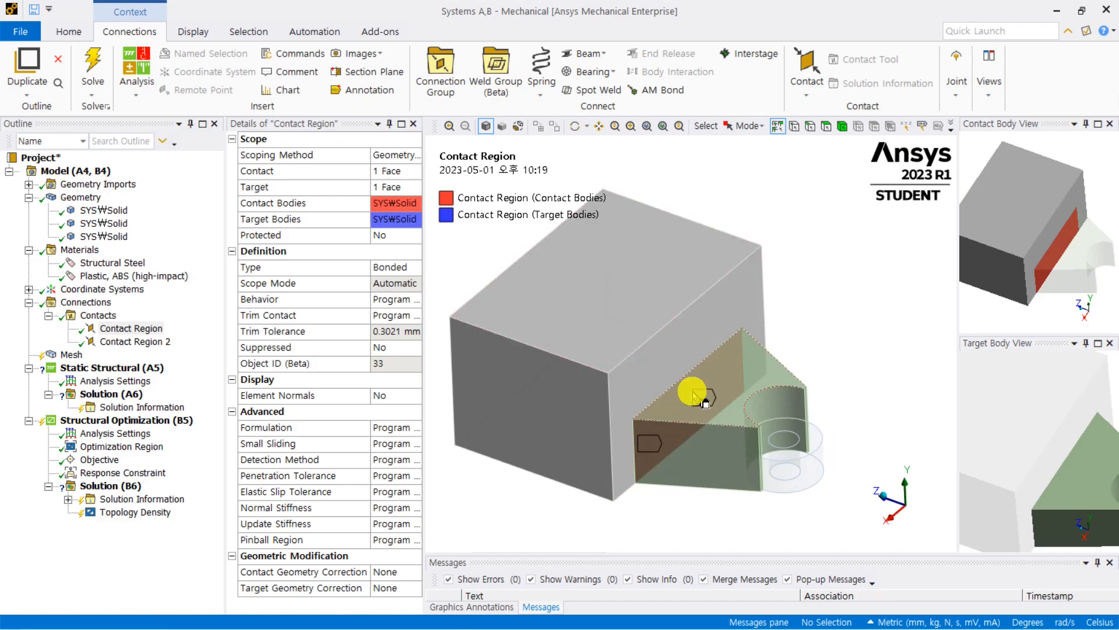
{"action": "left_click", "coordinate": [127, 343]}
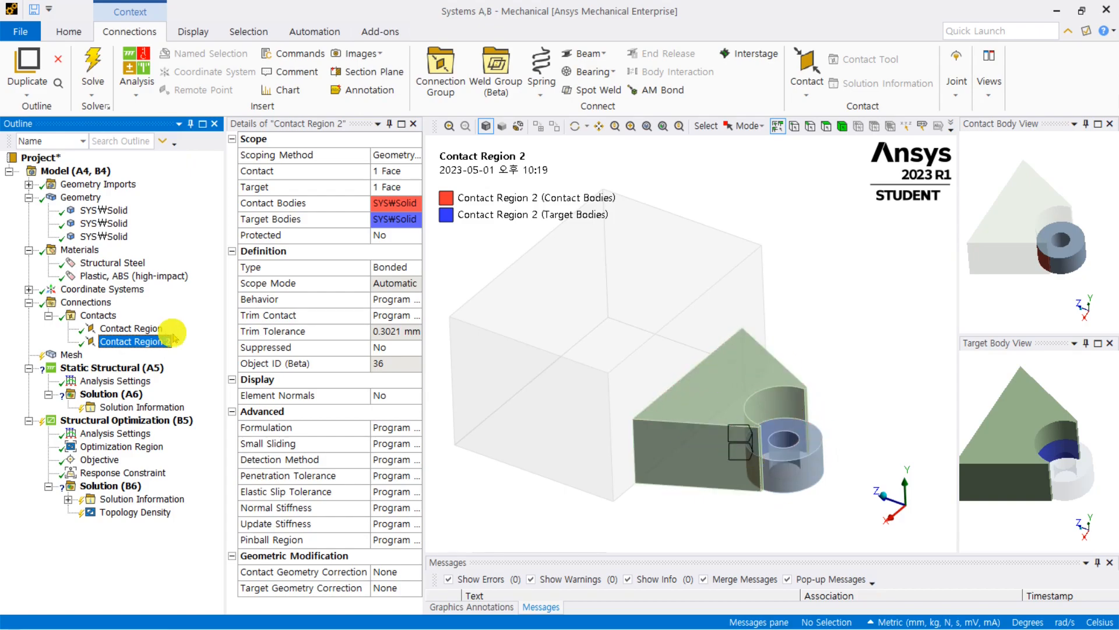
{"action": "left_click", "coordinate": [148, 329]}
{"action": "left_click", "coordinate": [153, 341]}
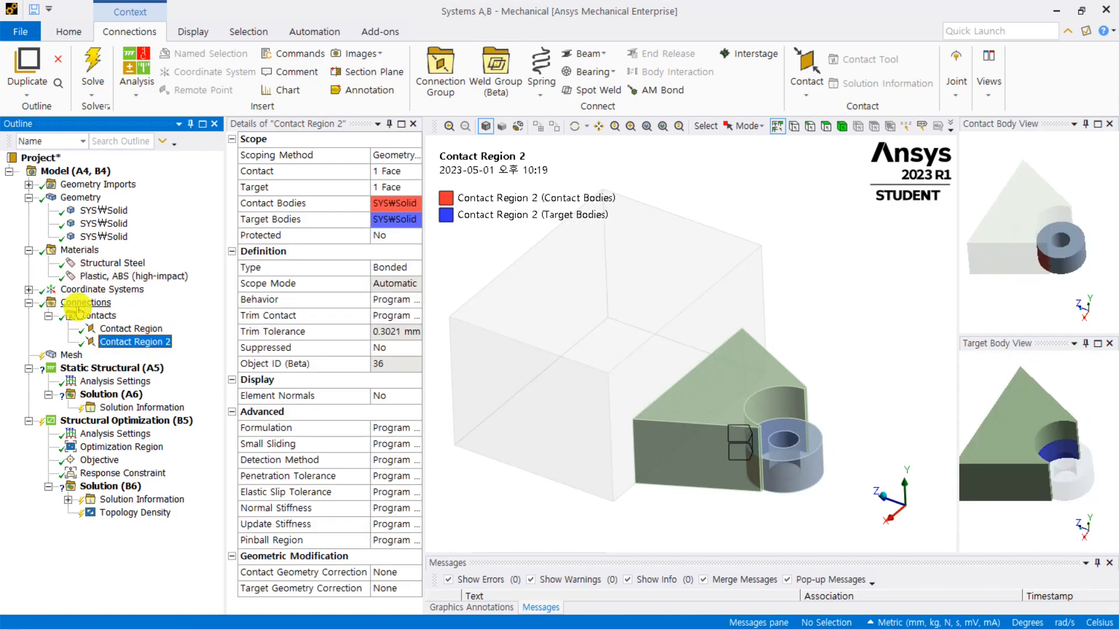
Step: Set Use Adaptive Sizing to No in the mesh's sizing settings
{"action": "left_click", "coordinate": [71, 354]}
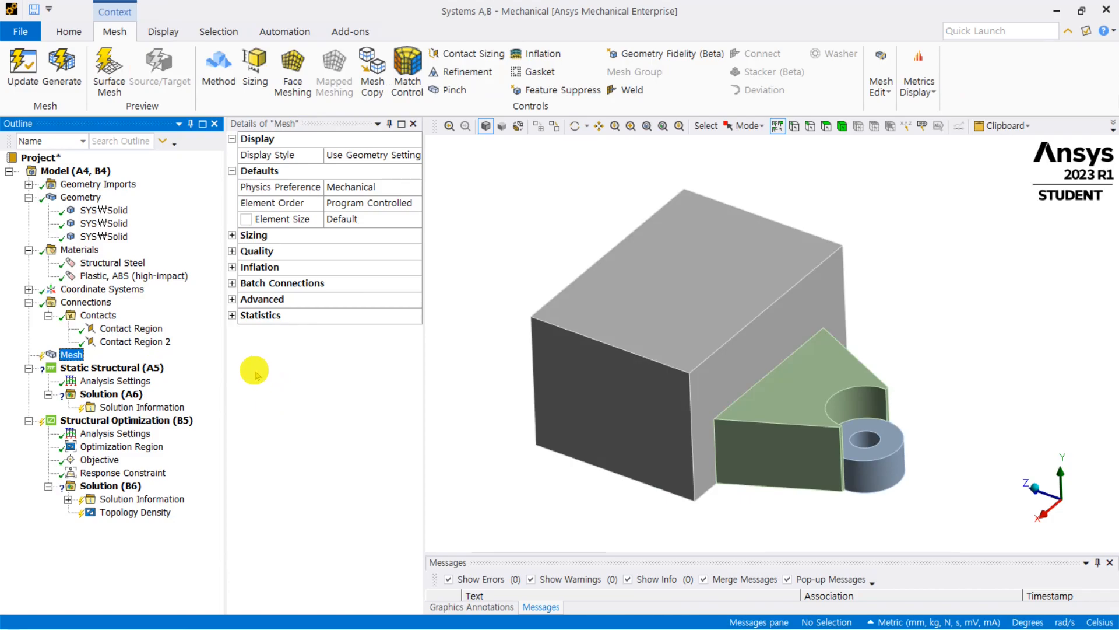
{"action": "left_click", "coordinate": [232, 235]}
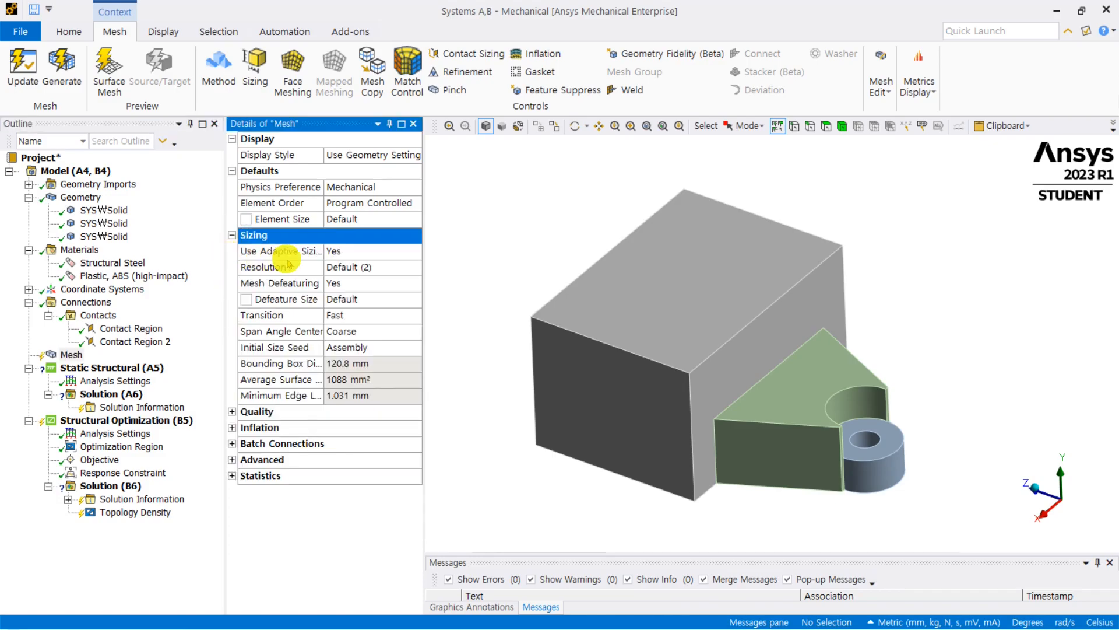
{"action": "left_click_drag", "start_coordinate": [225, 273], "coordinate": [207, 269]}
{"action": "left_click", "coordinate": [416, 252]}
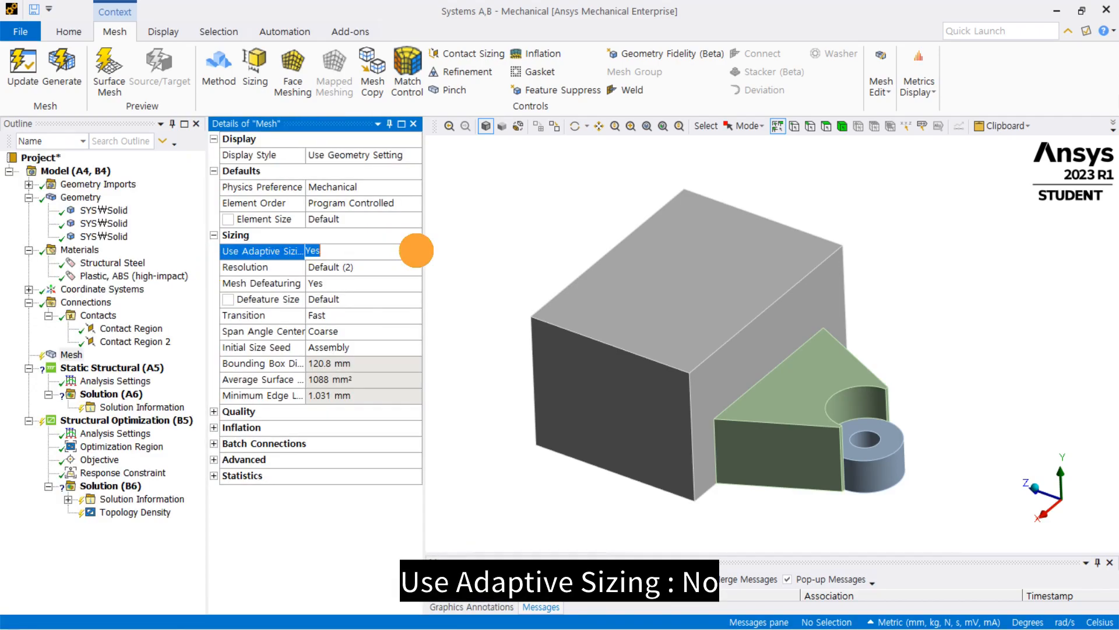
{"action": "left_click", "coordinate": [416, 252]}
{"action": "left_click", "coordinate": [357, 274]}
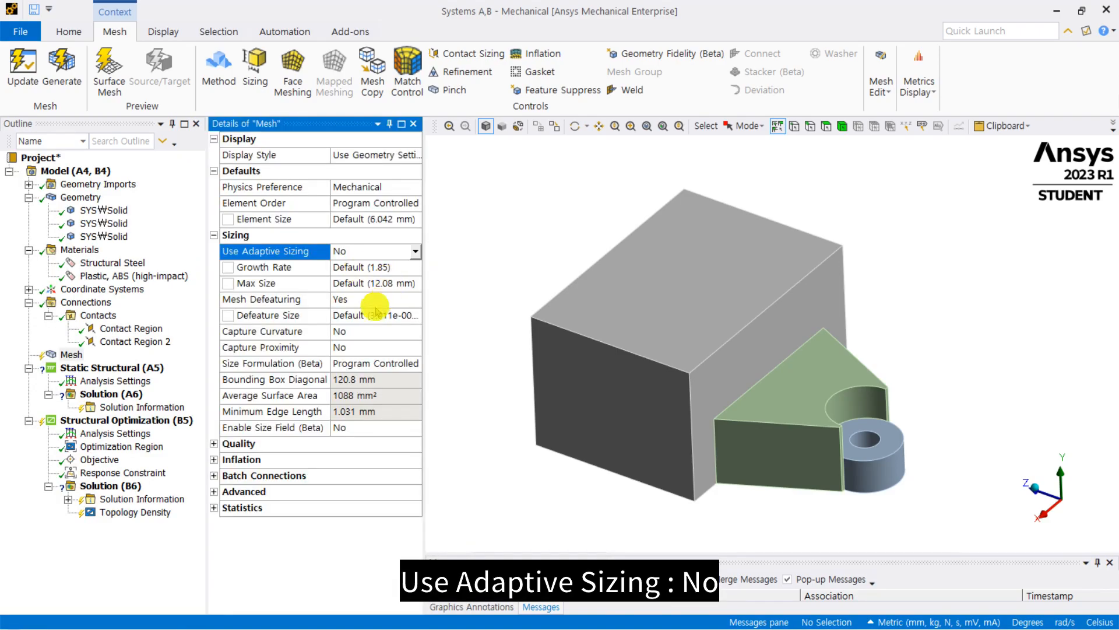
{"action": "left_click_drag", "start_coordinate": [329, 322], "coordinate": [310, 319]}
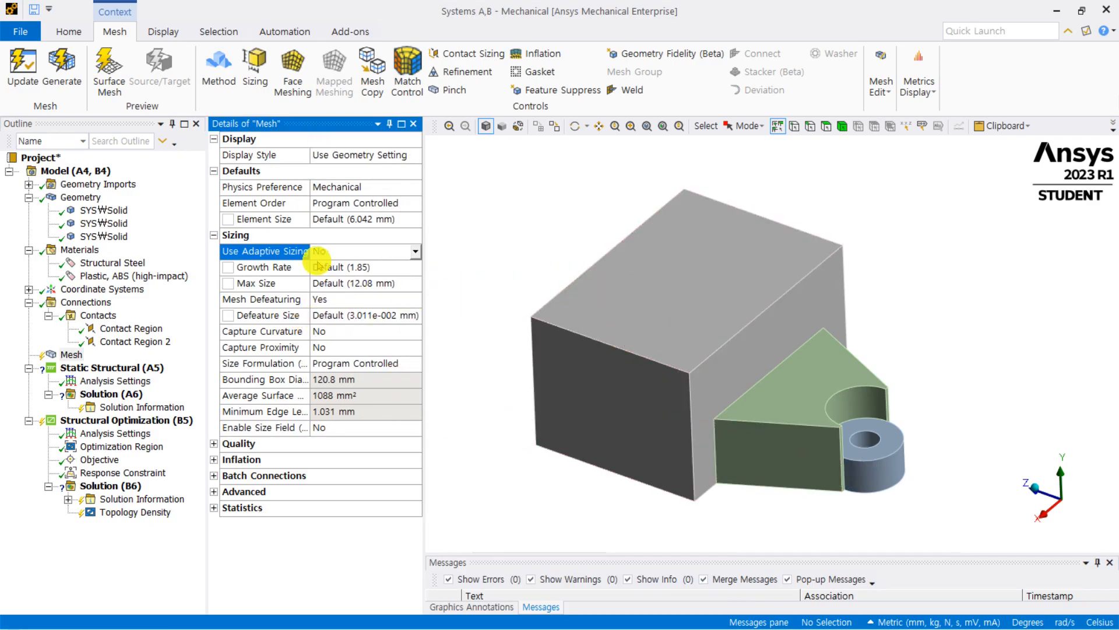
Step: Set the global mesh element size and max size to 10 mm and generate the mesh
{"action": "left_click", "coordinate": [355, 224]}
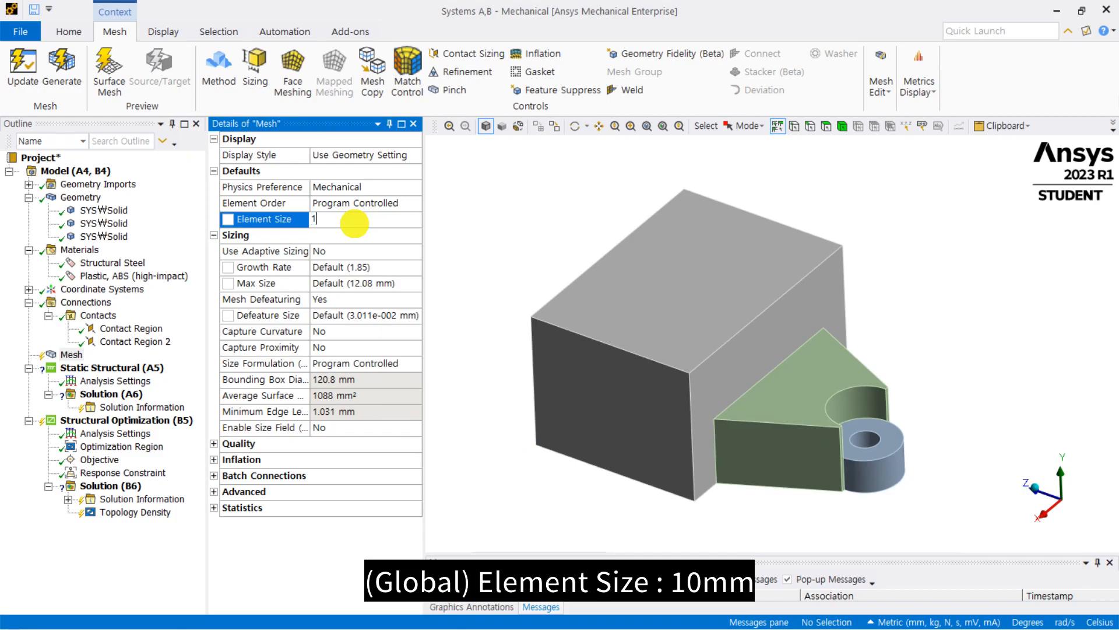
{"action": "type", "text": "10"}
{"action": "key", "text": "Return"}
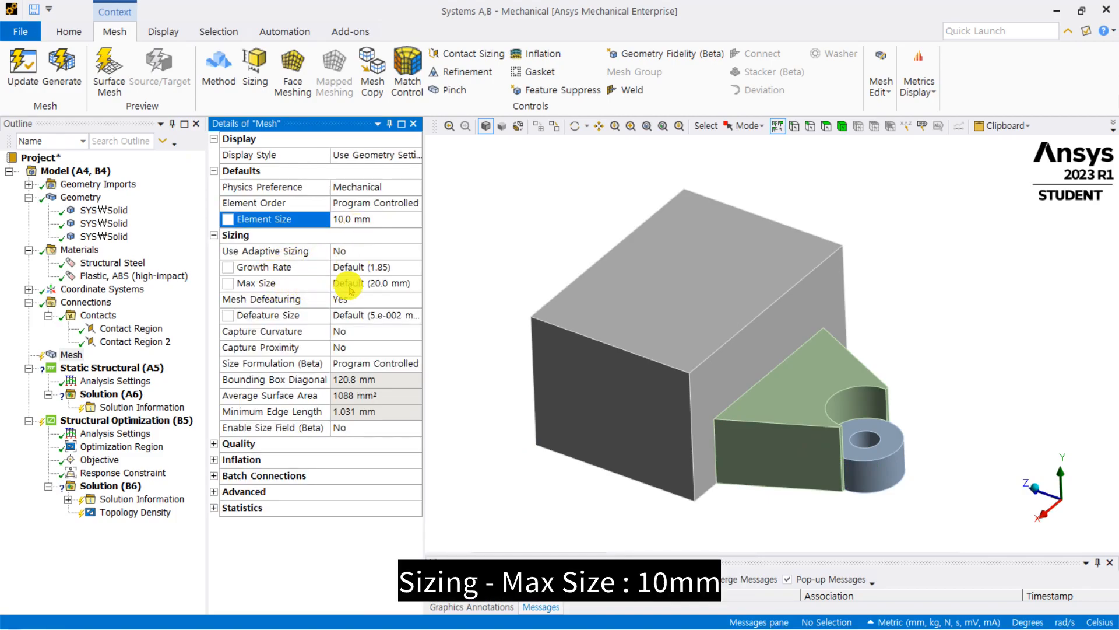
{"action": "left_click", "coordinate": [373, 286]}
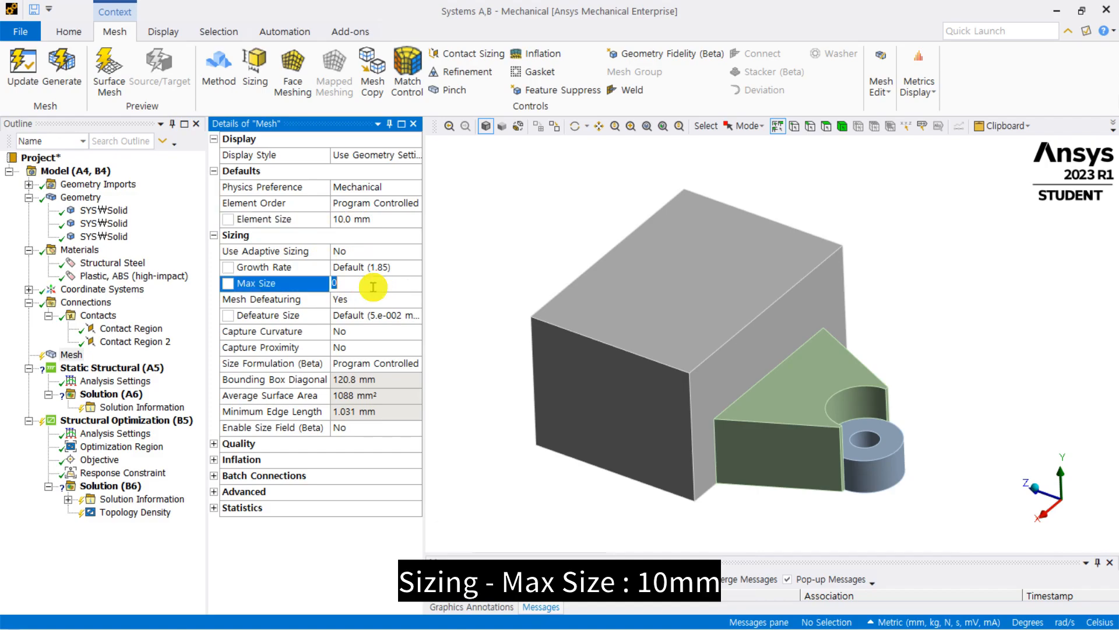
{"action": "left_click", "coordinate": [614, 226]}
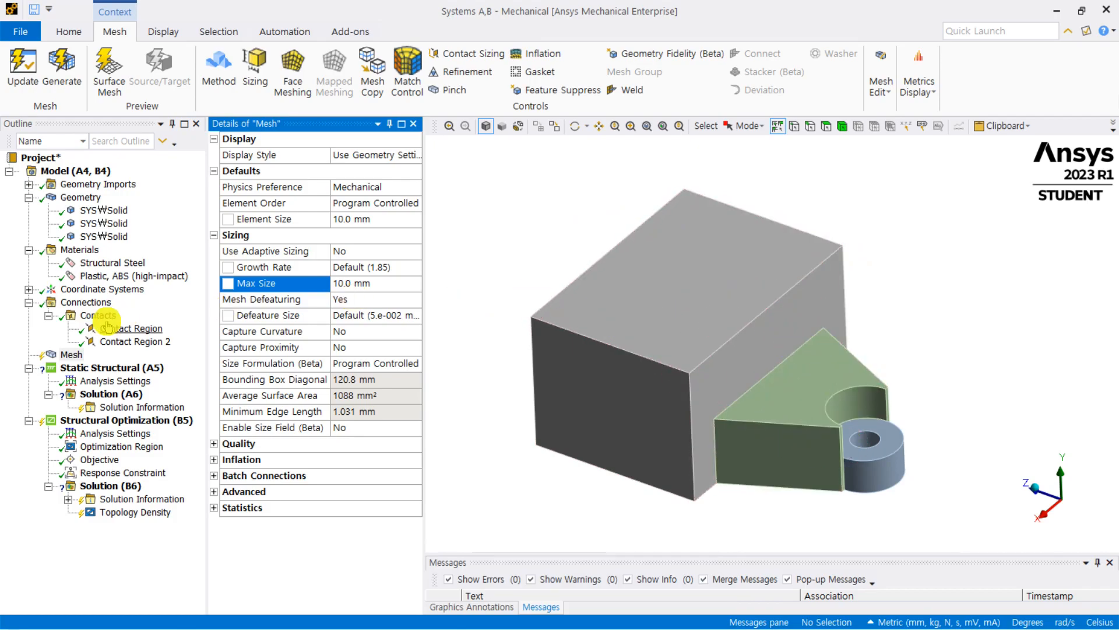
{"action": "right_click", "coordinate": [68, 355]}
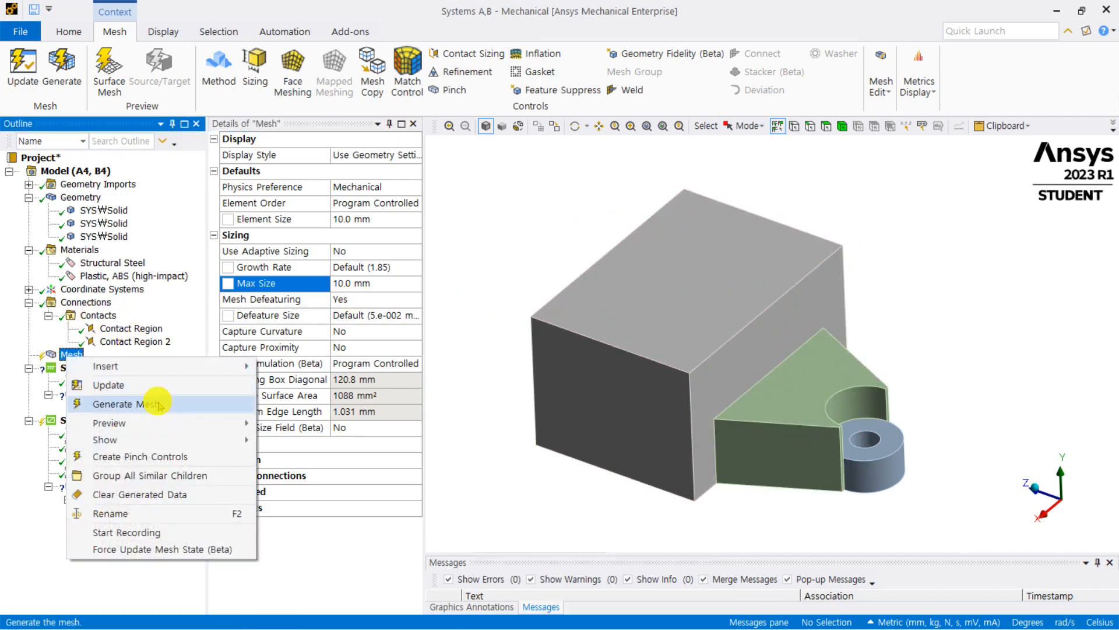
{"action": "left_click", "coordinate": [158, 406]}
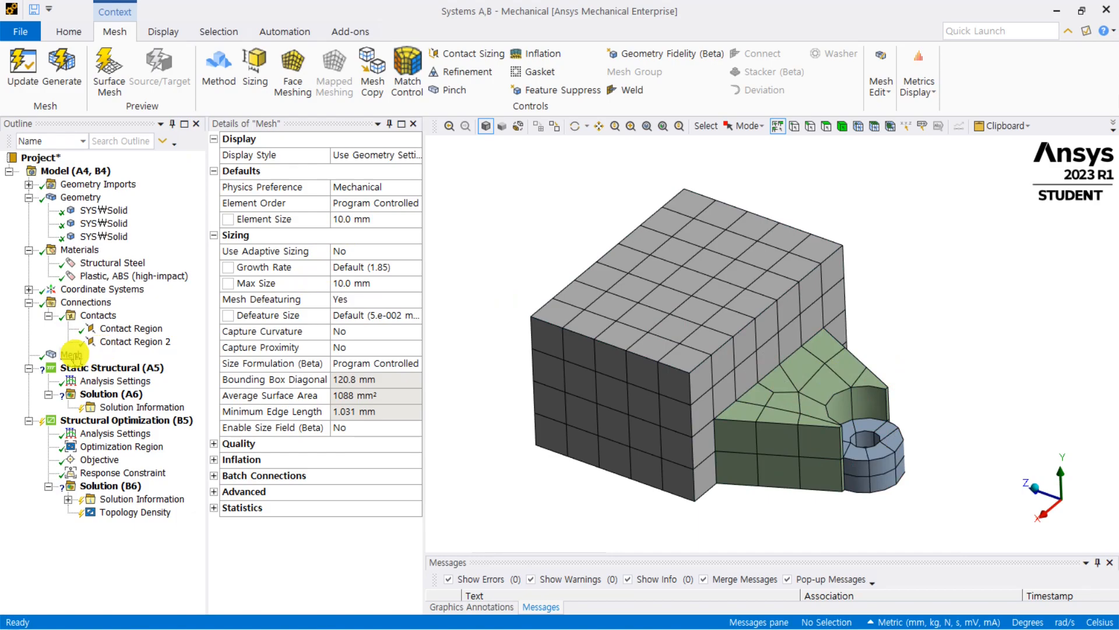
Step: Add a body sizing with a 1.2 mm element size to the wedge-shaped bracket body
{"action": "right_click", "coordinate": [73, 354]}
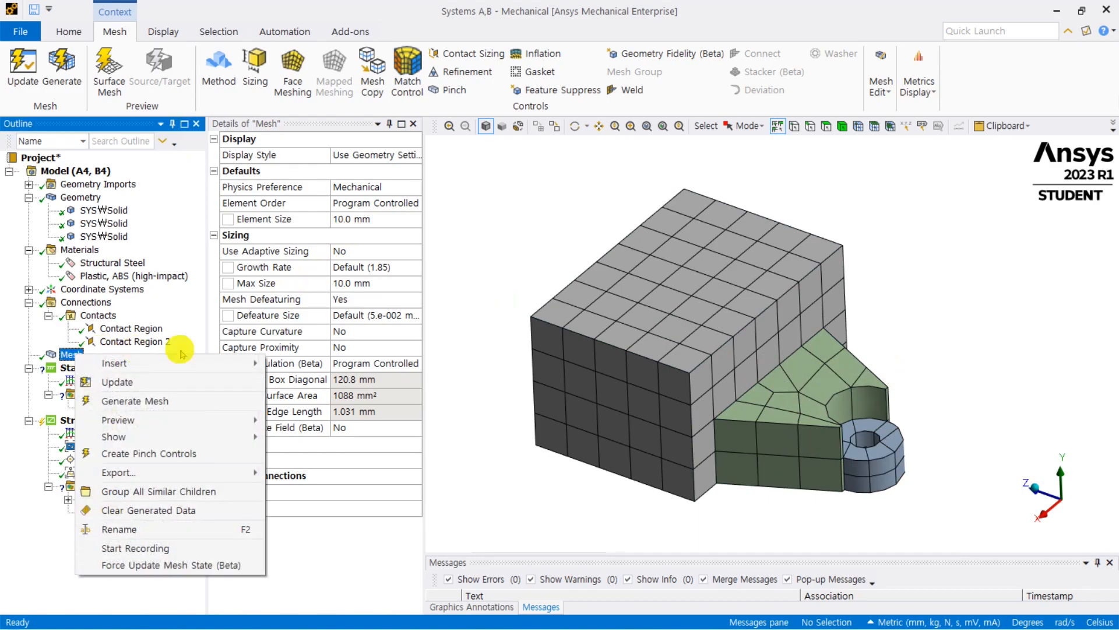
{"action": "mouse_move", "coordinate": [198, 363]}
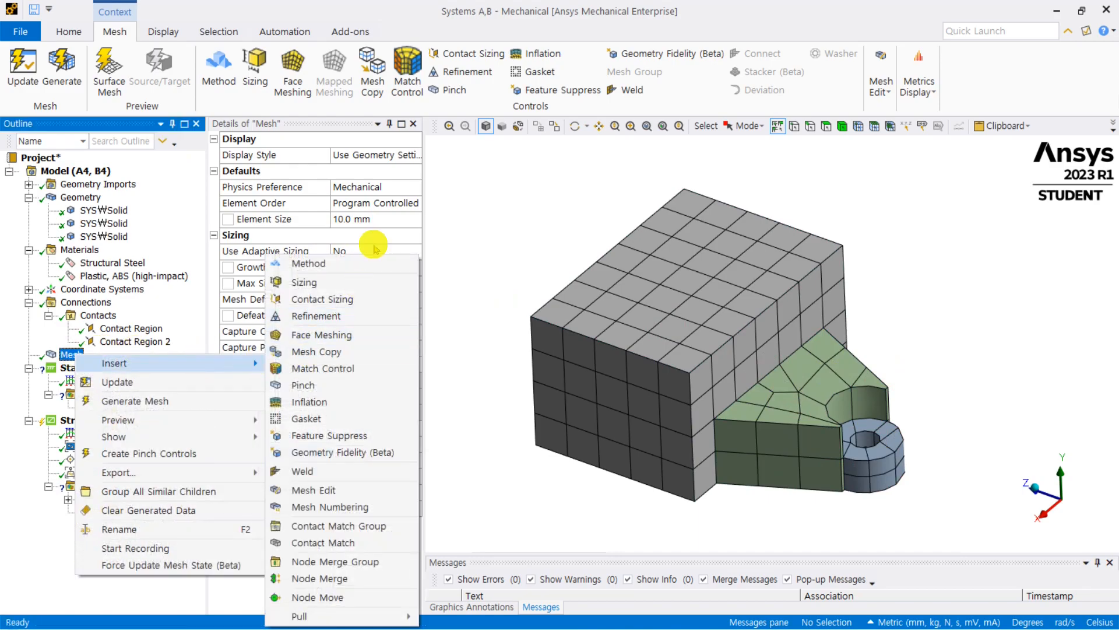
{"action": "left_click", "coordinate": [362, 282]}
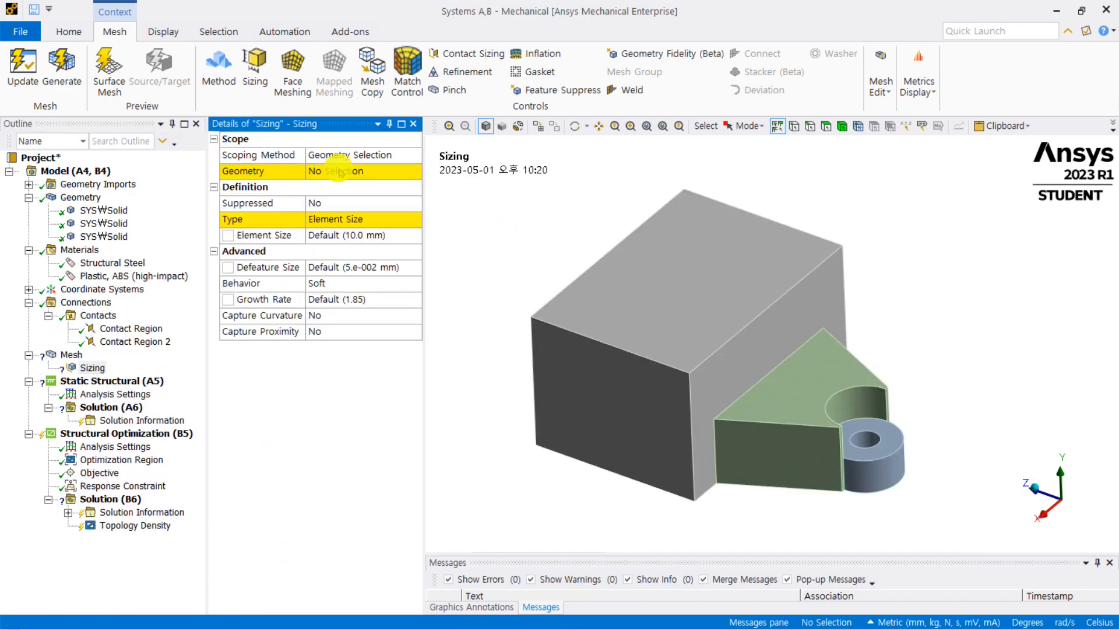
{"action": "left_click", "coordinate": [341, 174]}
{"action": "left_click", "coordinate": [842, 126]}
{"action": "left_click", "coordinate": [772, 394]}
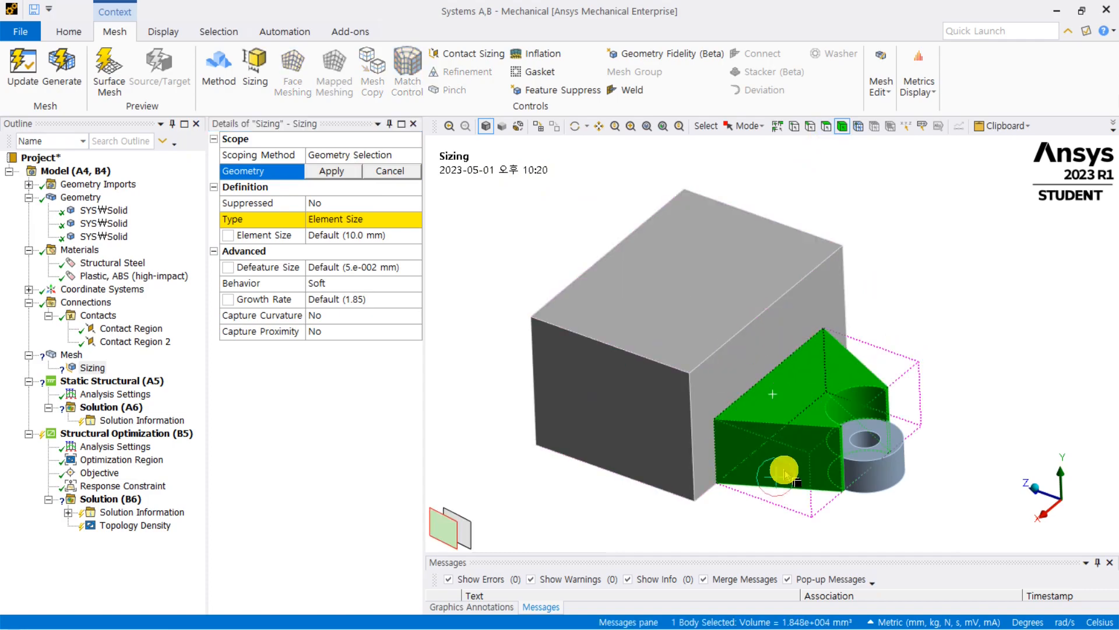
{"action": "left_click", "coordinate": [332, 171]}
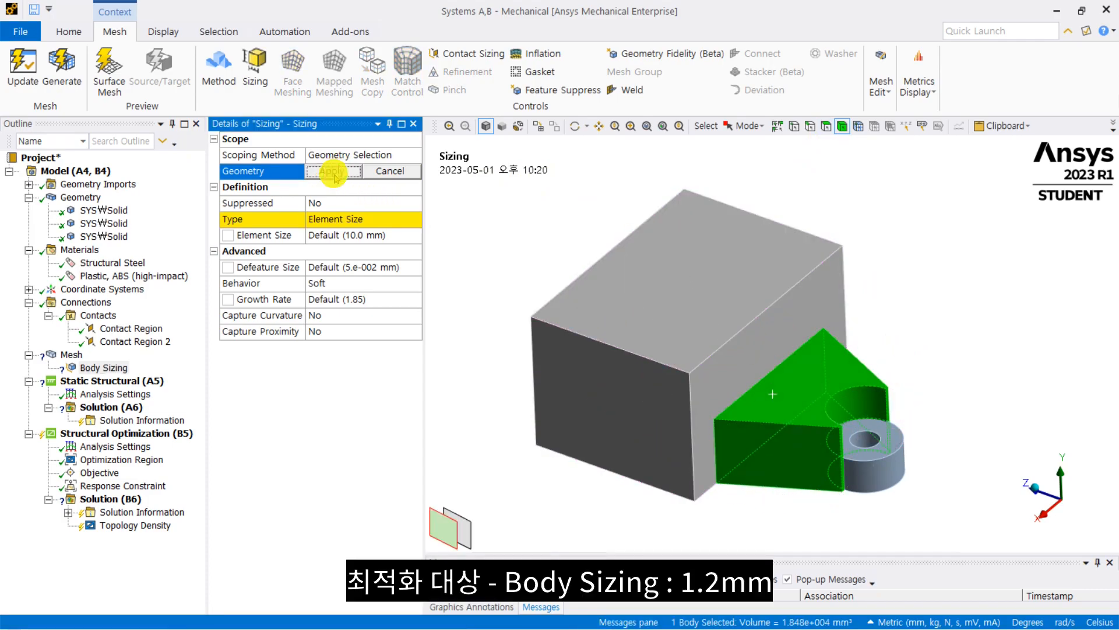
{"action": "left_click", "coordinate": [344, 235]}
{"action": "type", "text": "1."}
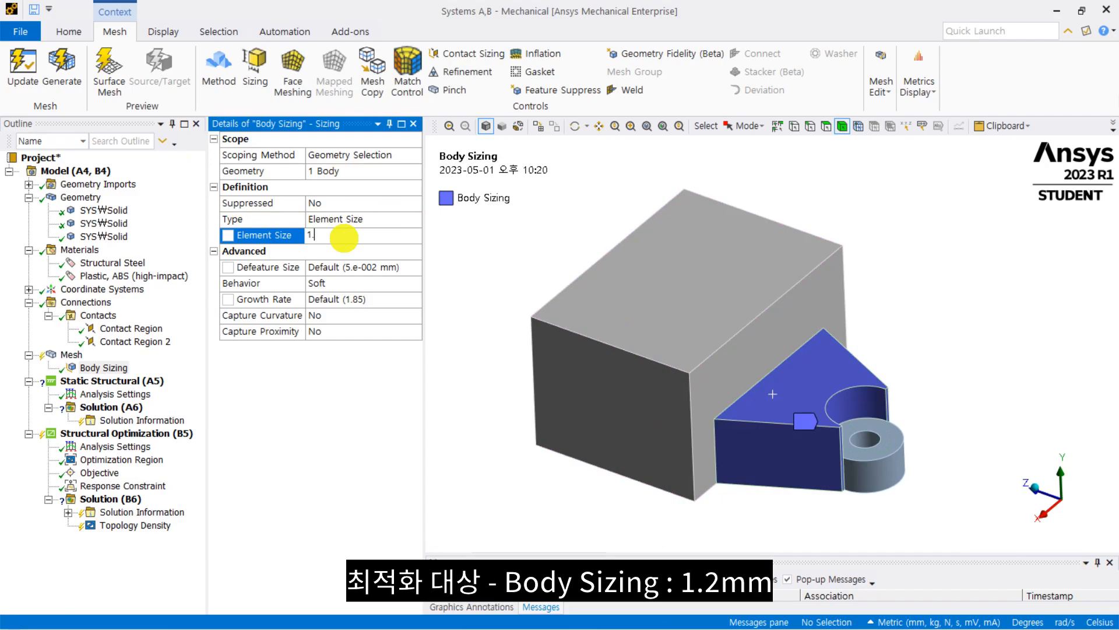
{"action": "type", "text": "2"}
{"action": "key", "text": "Return"}
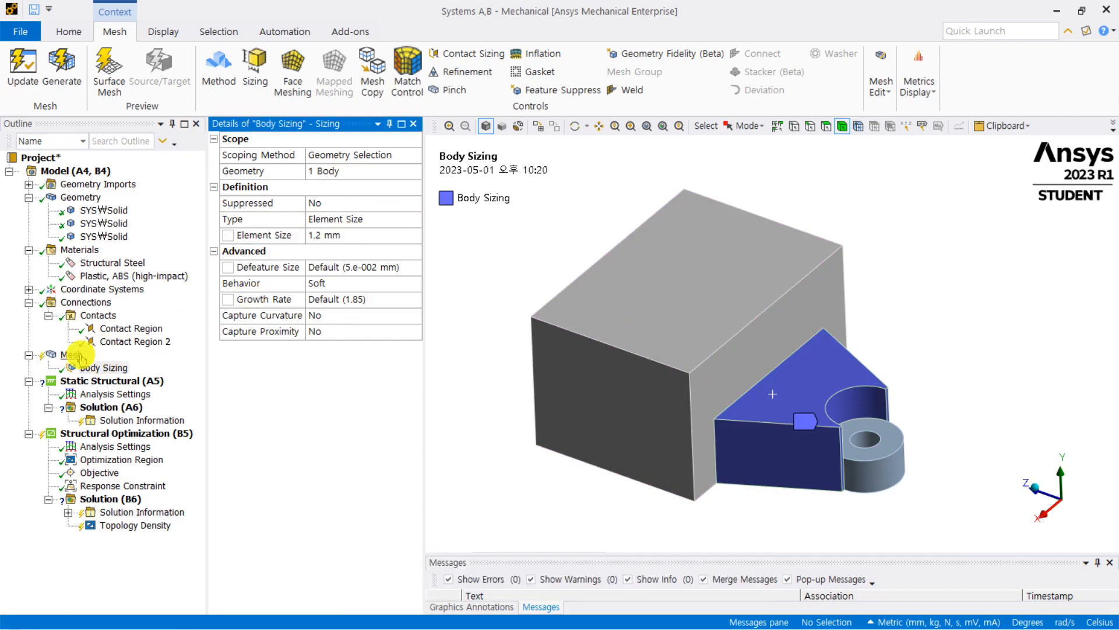
Step: Add a body sizing with a 4 mm element size to the cylindrical mounting-hole body
{"action": "left_click", "coordinate": [72, 354]}
{"action": "right_click", "coordinate": [73, 355]}
{"action": "mouse_move", "coordinate": [255, 372]}
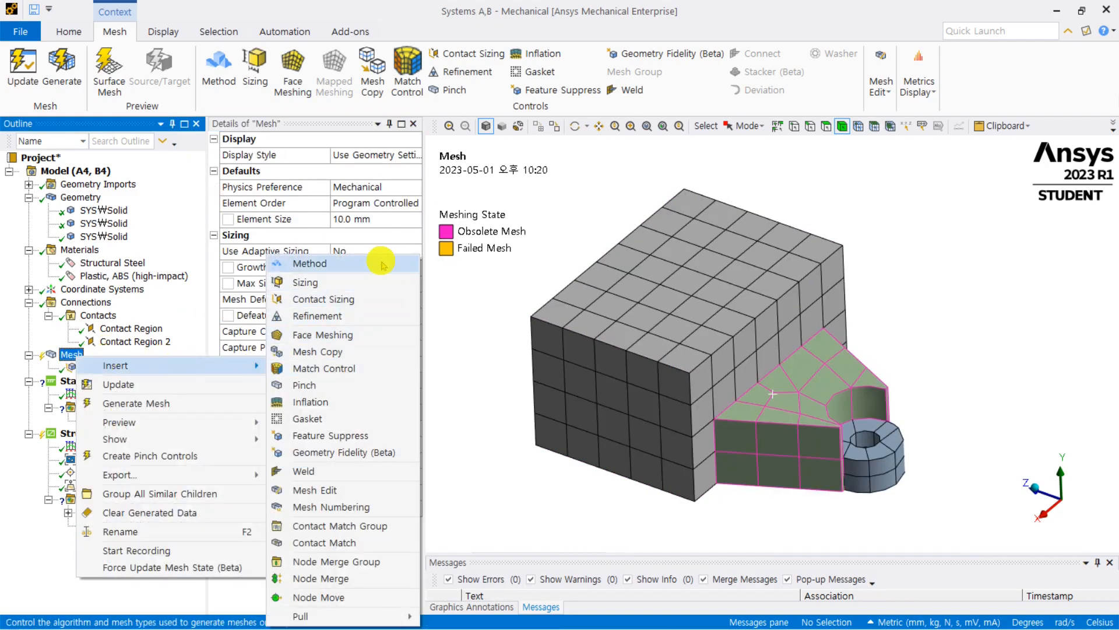
{"action": "left_click", "coordinate": [360, 282]}
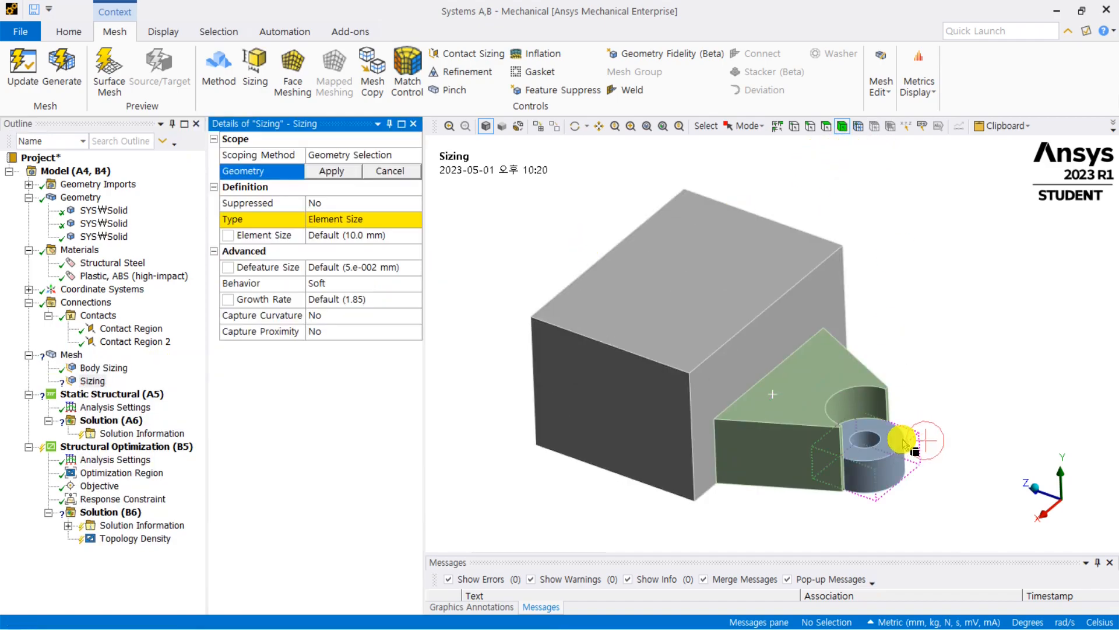
{"action": "left_click", "coordinate": [875, 461]}
{"action": "left_click", "coordinate": [332, 171]}
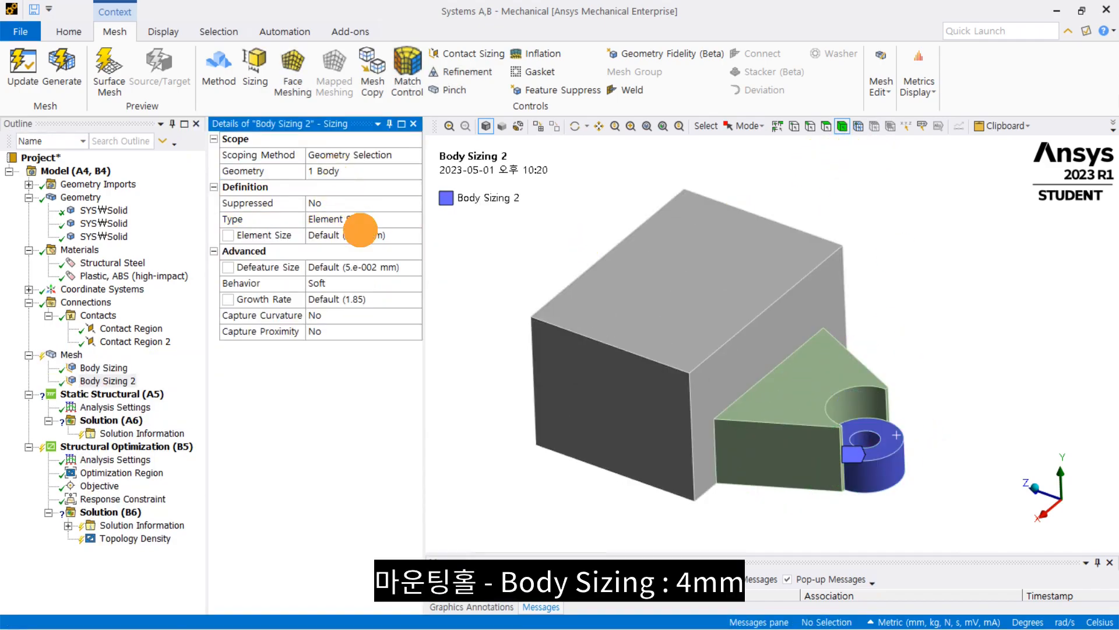
{"action": "left_click", "coordinate": [360, 233]}
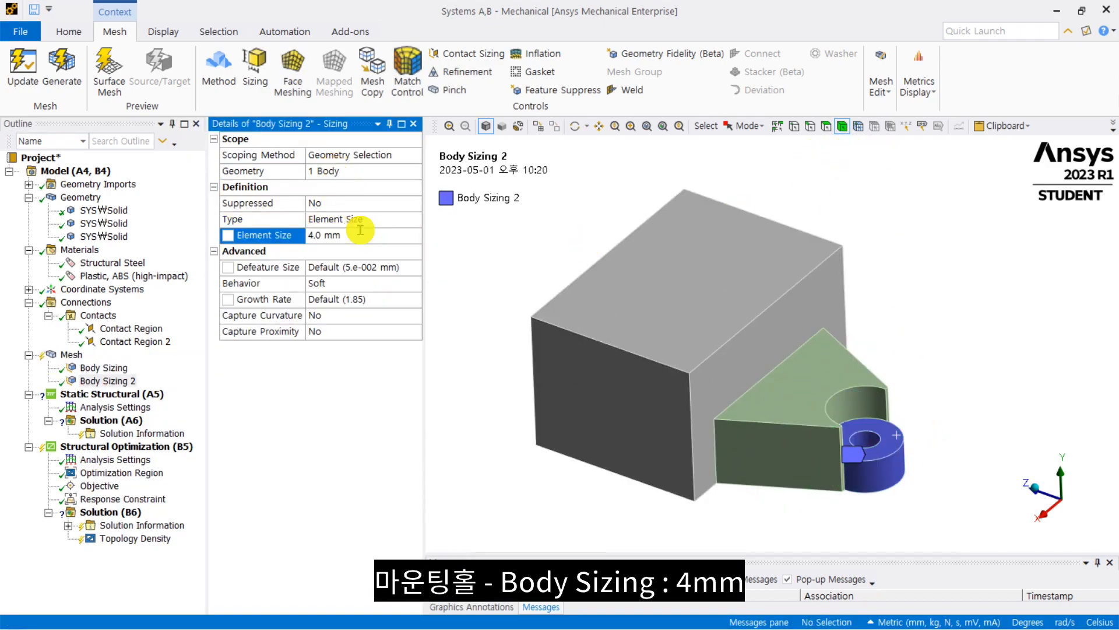
Step: Add a Tetrahedrons mesh method with Linear element order to the wedge-shaped bracket body
{"action": "left_click", "coordinate": [70, 354]}
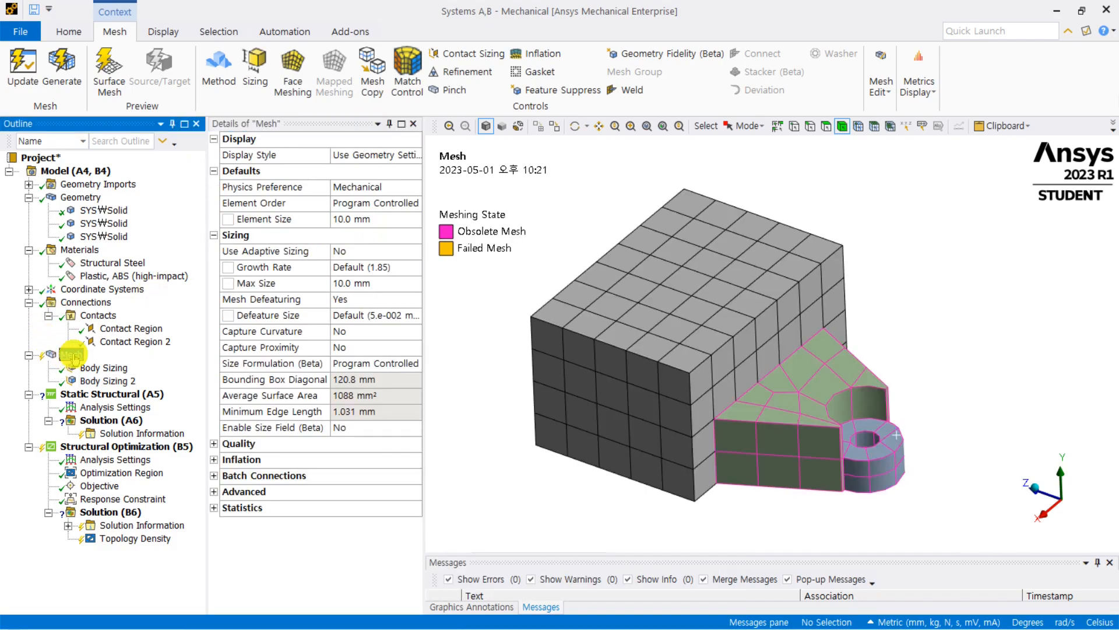
{"action": "right_click", "coordinate": [73, 353]}
{"action": "mouse_move", "coordinate": [155, 362]}
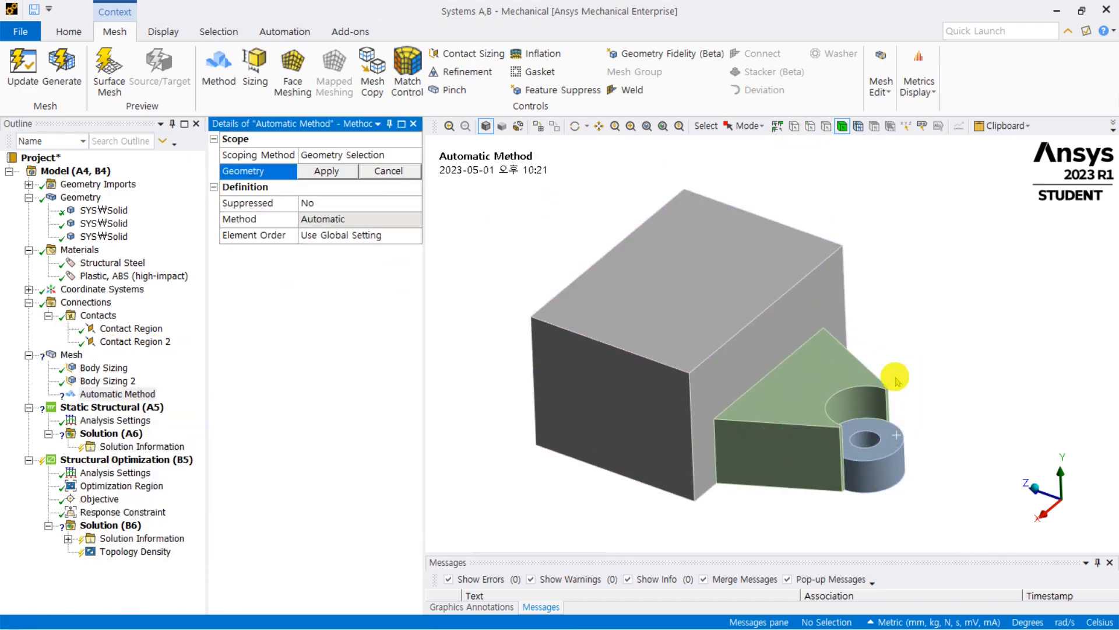
{"action": "left_click", "coordinate": [795, 403]}
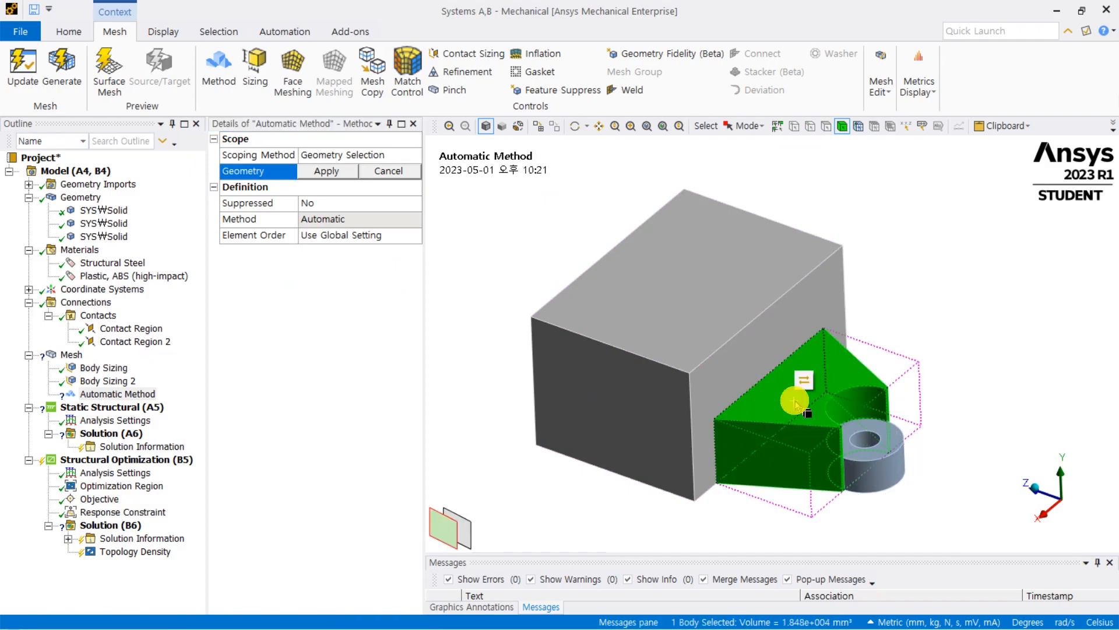
{"action": "left_click", "coordinate": [326, 170]}
{"action": "left_click", "coordinate": [408, 219]}
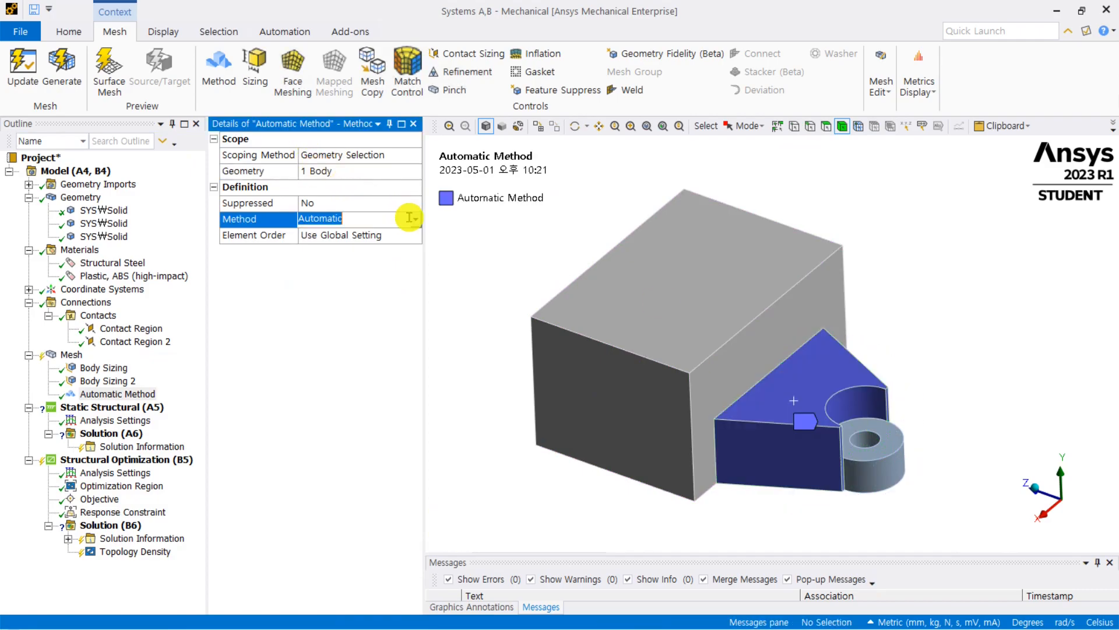
{"action": "left_click", "coordinate": [416, 220]}
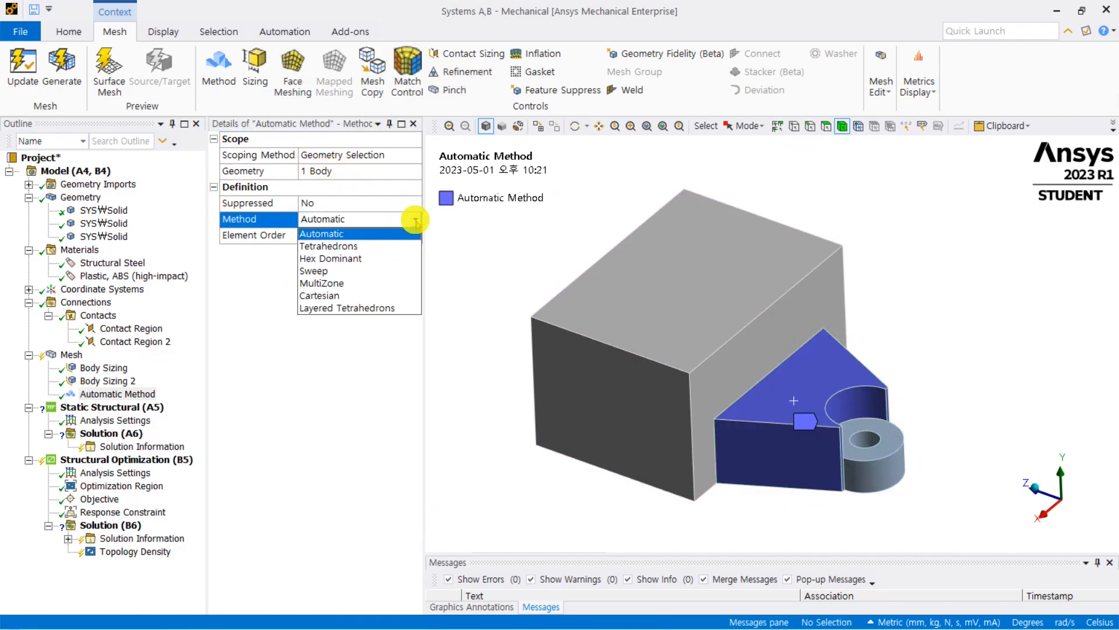
{"action": "left_click", "coordinate": [364, 246]}
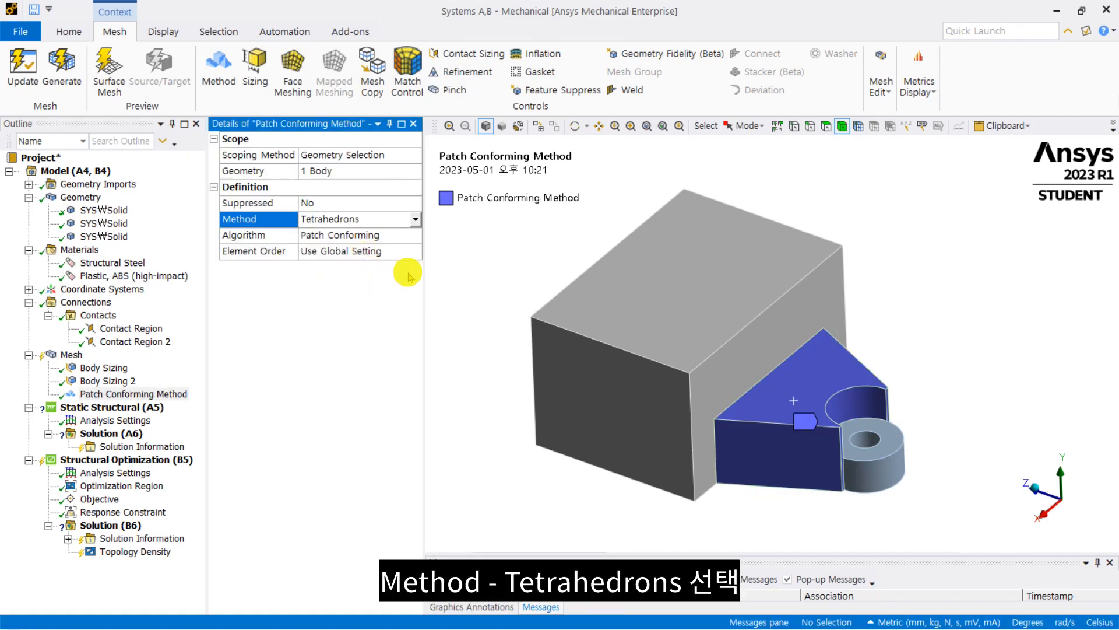
{"action": "left_click", "coordinate": [409, 272]}
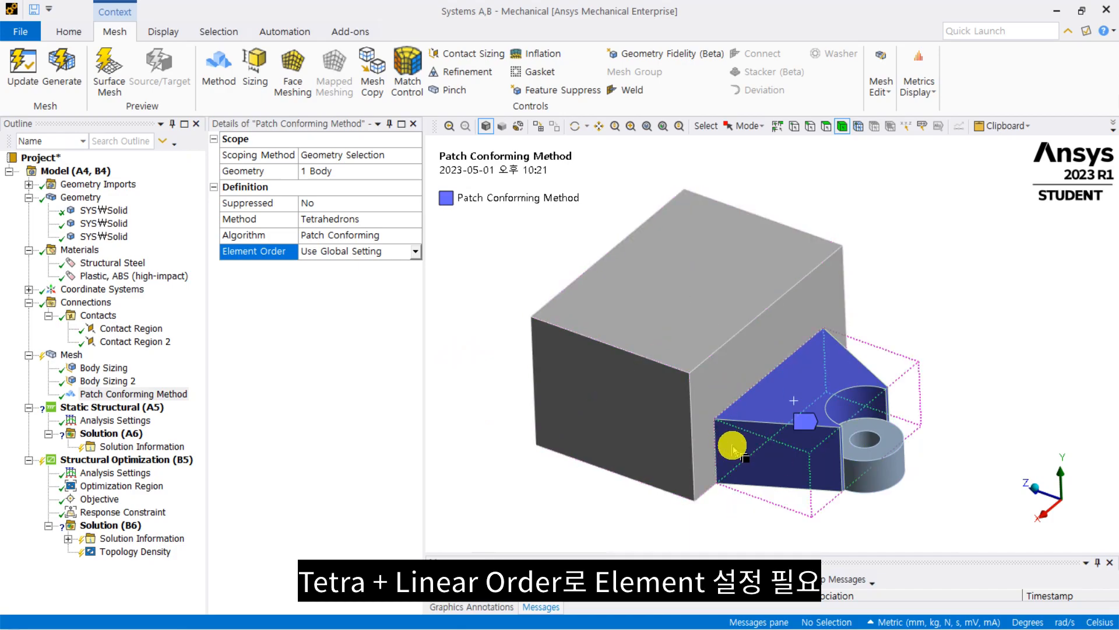
{"action": "left_click", "coordinate": [415, 252]}
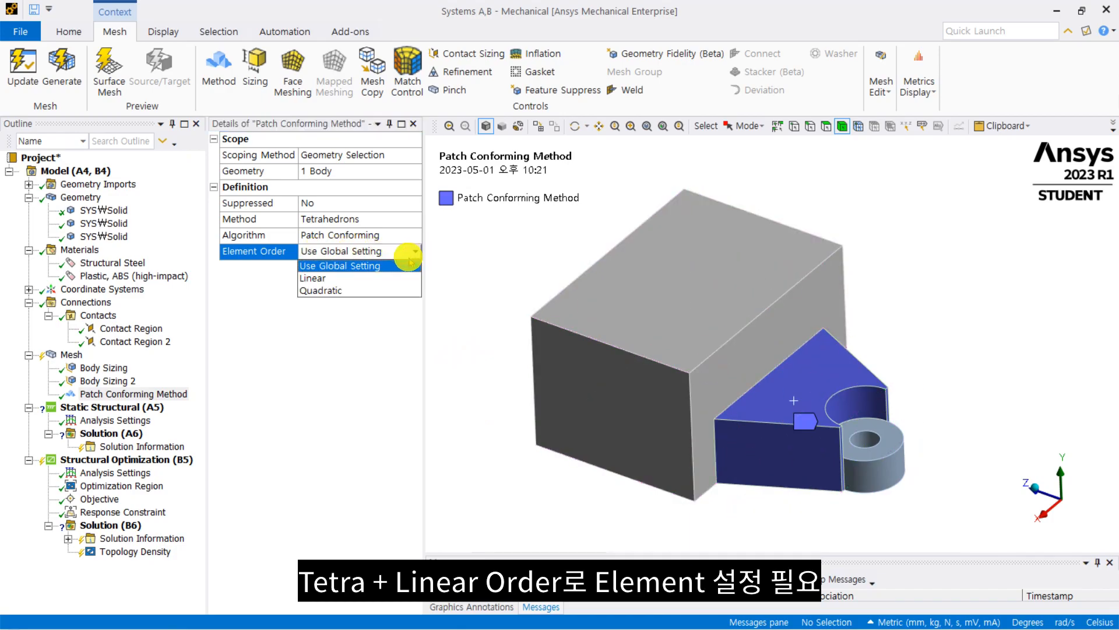
{"action": "left_click", "coordinate": [349, 276]}
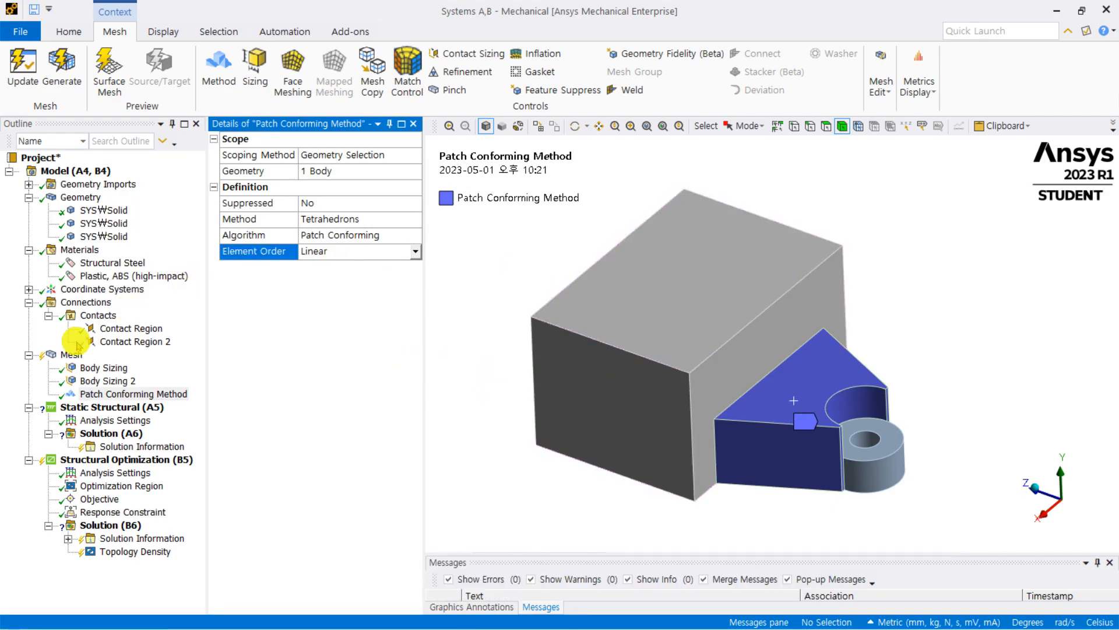
Step: Generate the mesh with the new sizings and method, and show its node and element statistics
{"action": "left_click", "coordinate": [69, 357]}
{"action": "right_click", "coordinate": [70, 355]}
{"action": "left_click", "coordinate": [167, 399]}
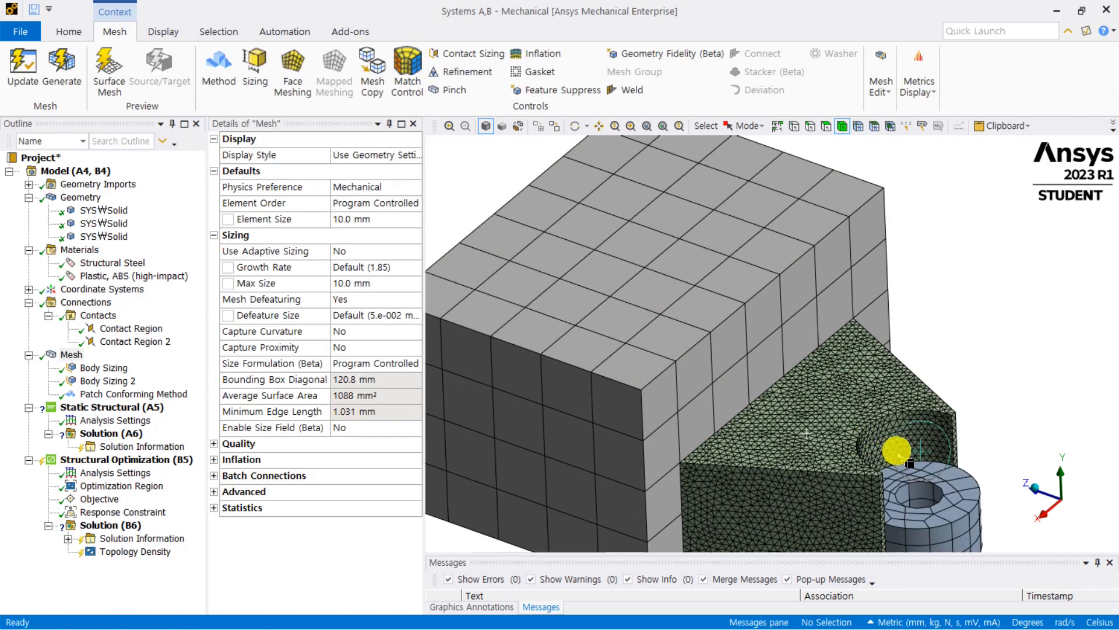
{"action": "scroll", "coordinate": [883, 460], "scroll_direction": "up", "scroll_amount": 5}
{"action": "middle_click_drag", "start_coordinate": [882, 462], "coordinate": [659, 329]}
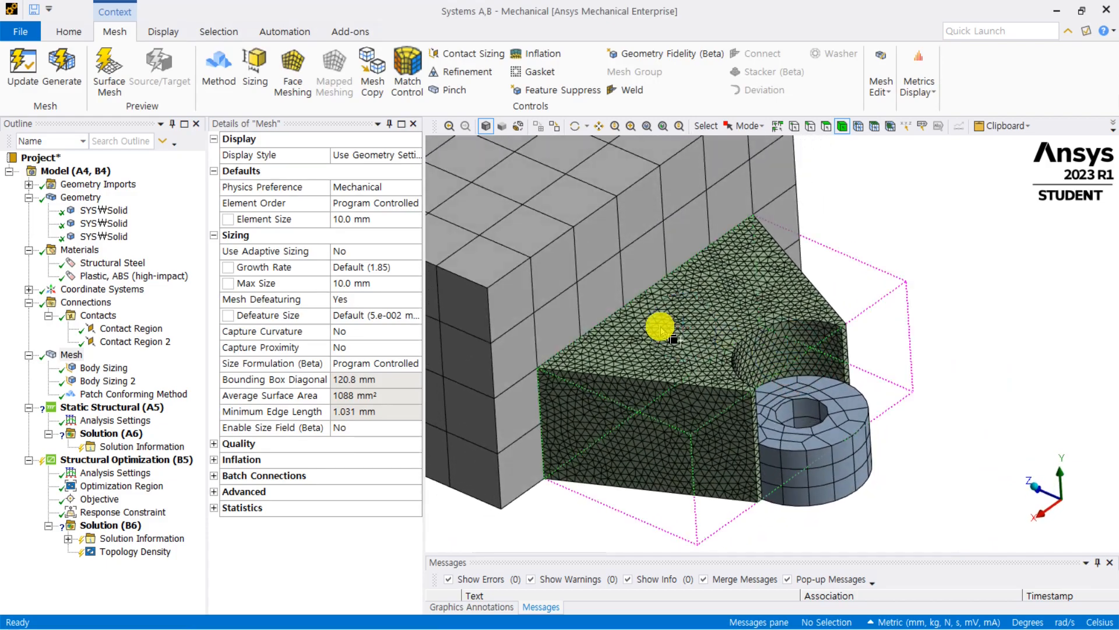
{"action": "left_click", "coordinate": [214, 508]}
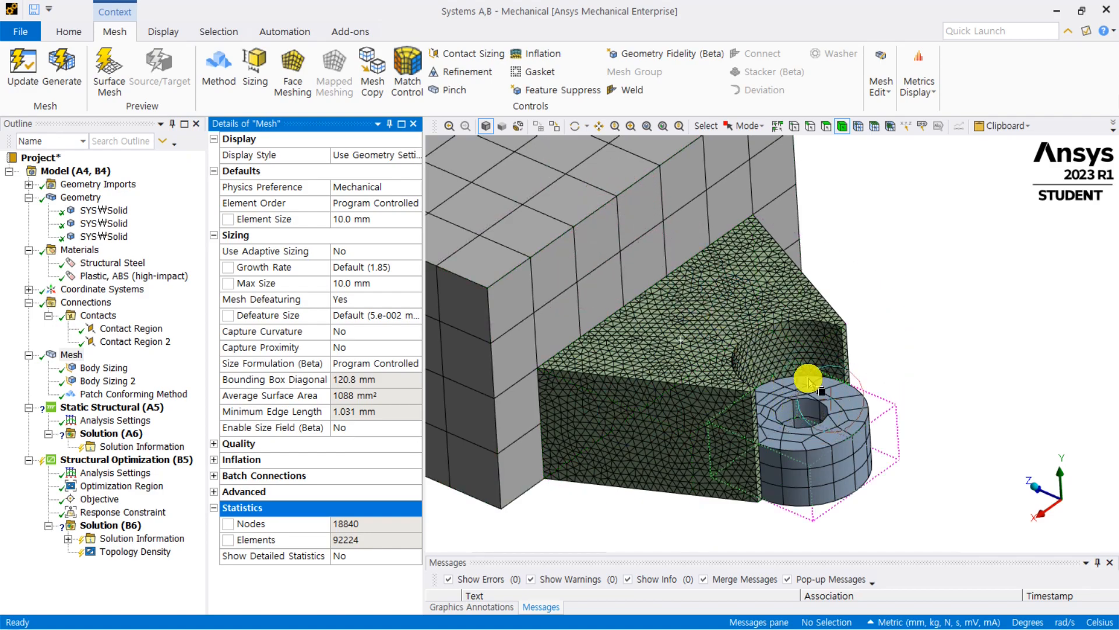
{"action": "mouse_move", "coordinate": [652, 257]}
{"action": "middle_mouse_down"}
{"action": "mouse_move", "coordinate": [699, 252]}
{"action": "mouse_move", "coordinate": [699, 269]}
{"action": "mouse_move", "coordinate": [723, 274]}
{"action": "mouse_move", "coordinate": [687, 262]}
{"action": "mouse_move", "coordinate": [672, 299]}
{"action": "mouse_move", "coordinate": [672, 285]}
{"action": "middle_mouse_up"}
{"action": "middle_click_drag", "start_coordinate": [731, 365], "coordinate": [720, 355]}
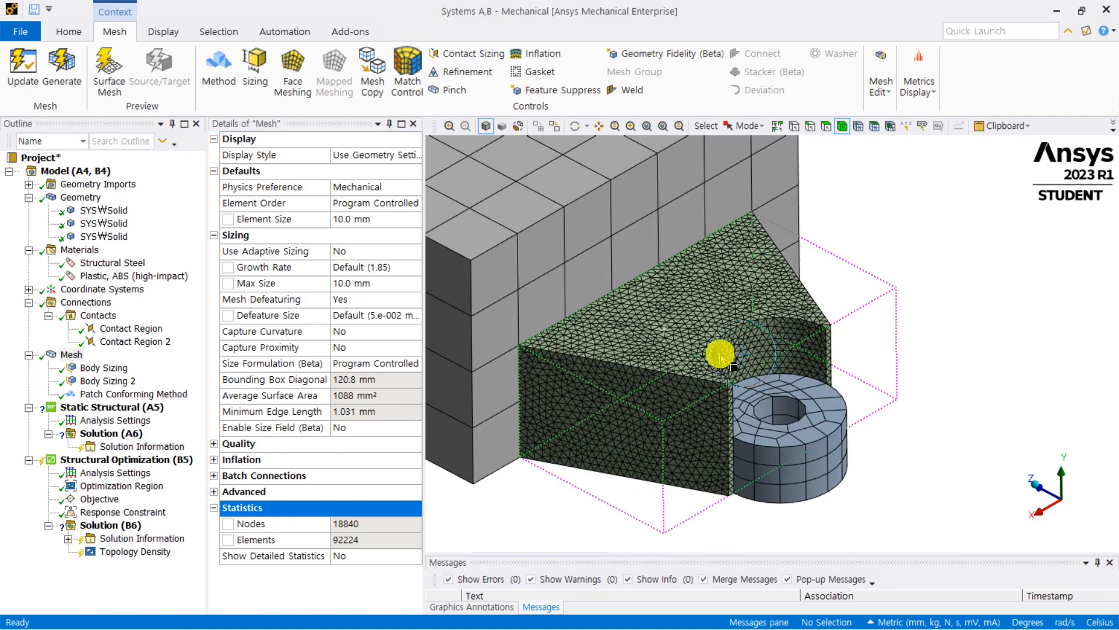
Step: Add a MultiZone mesh method to the cylindrical mounting-hole body
{"action": "right_click", "coordinate": [73, 354]}
{"action": "mouse_move", "coordinate": [179, 363]}
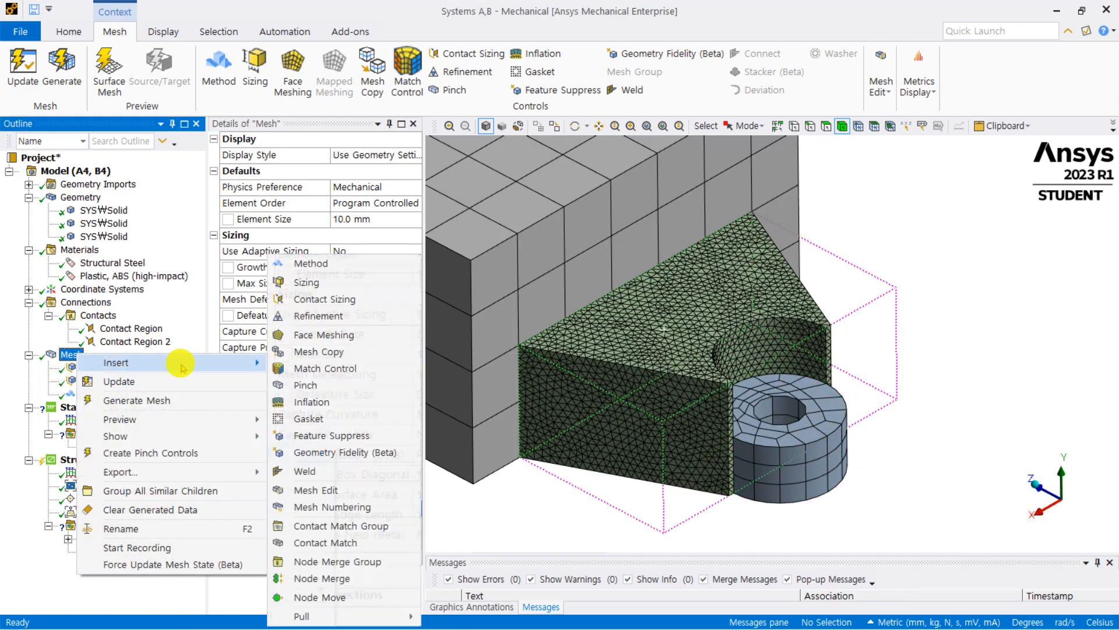
{"action": "left_click", "coordinate": [359, 265]}
{"action": "left_click", "coordinate": [825, 426]}
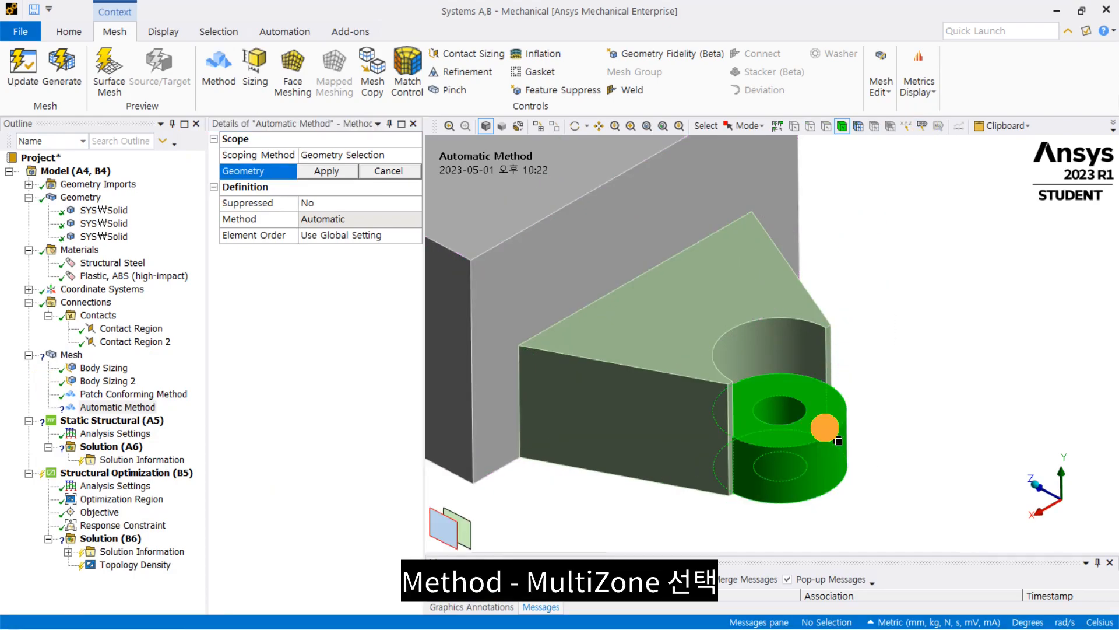
{"action": "left_click", "coordinate": [330, 170]}
{"action": "left_click", "coordinate": [410, 217]}
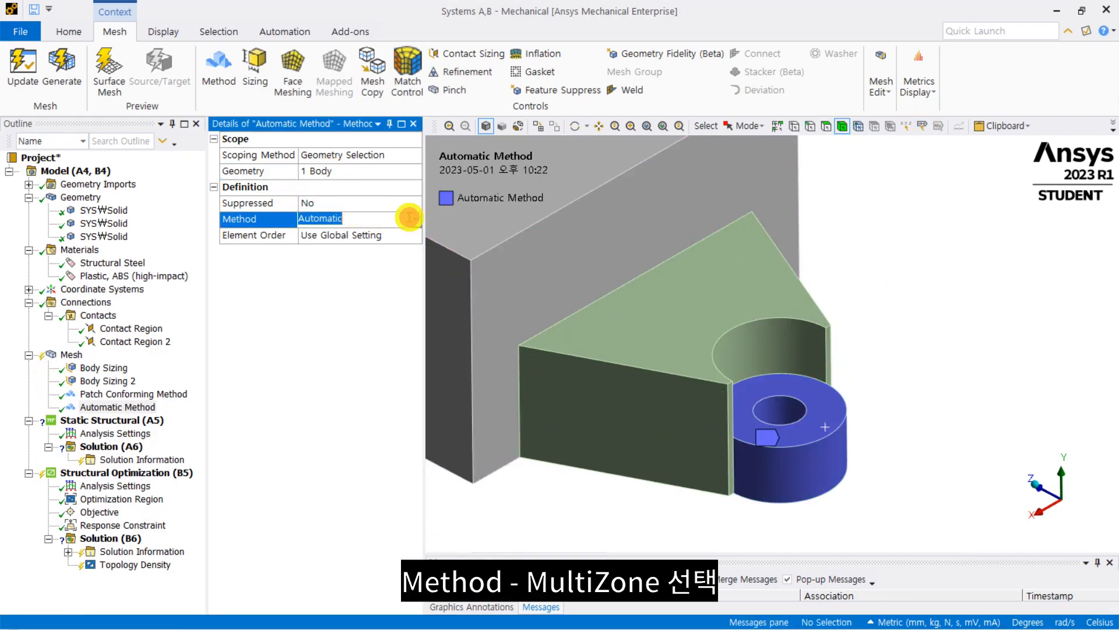
{"action": "left_click", "coordinate": [416, 218]}
{"action": "left_click", "coordinate": [354, 283]}
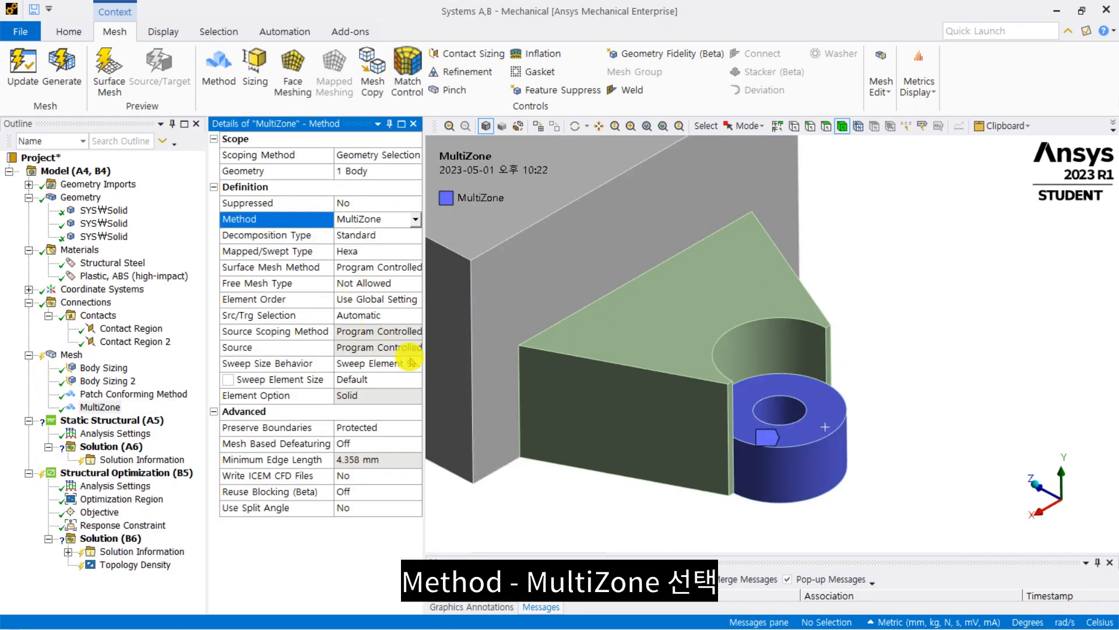
Step: Regenerate the mesh with the MultiZone method and examine the elements on the cylindrical mounting-hole body
{"action": "right_click", "coordinate": [73, 355]}
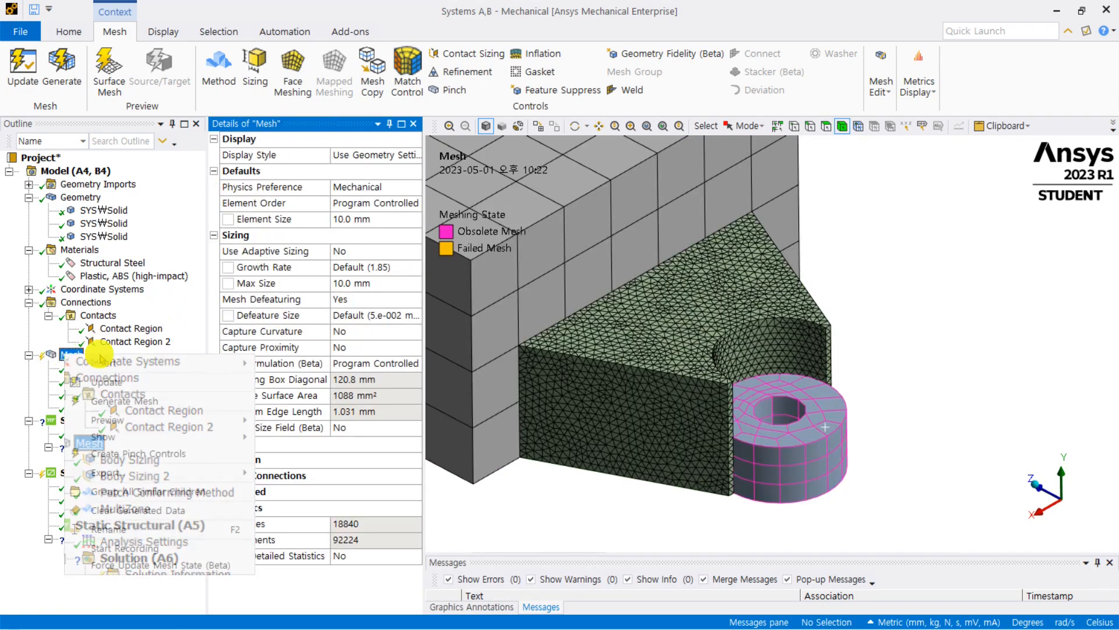
{"action": "left_click", "coordinate": [176, 400]}
{"action": "left_click", "coordinate": [889, 411]}
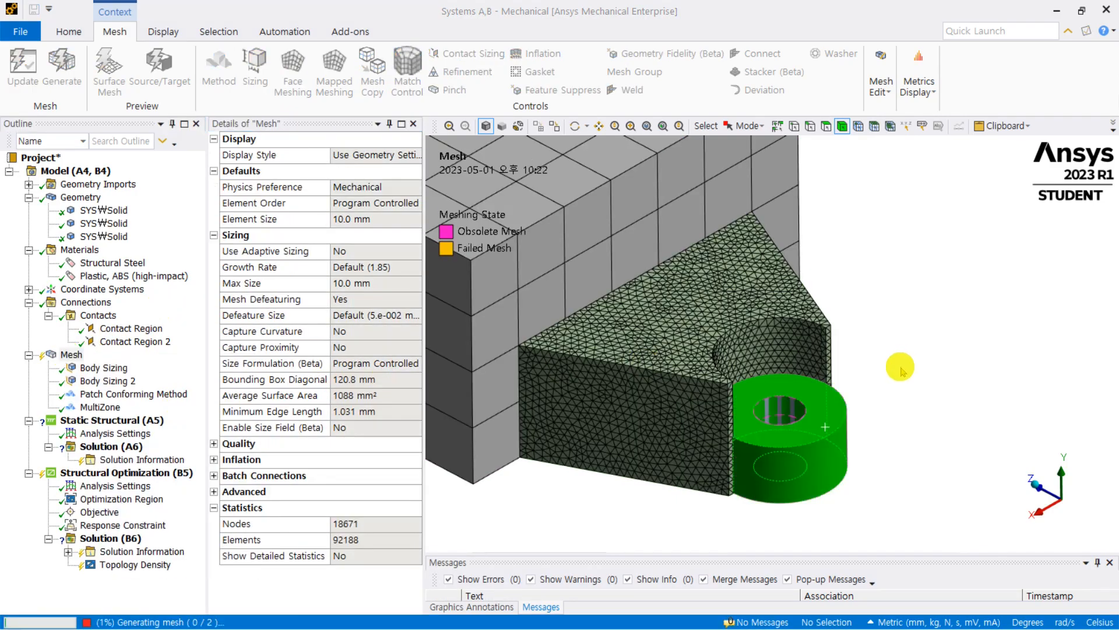
{"action": "scroll", "coordinate": [854, 449], "scroll_direction": "up", "scroll_amount": 5}
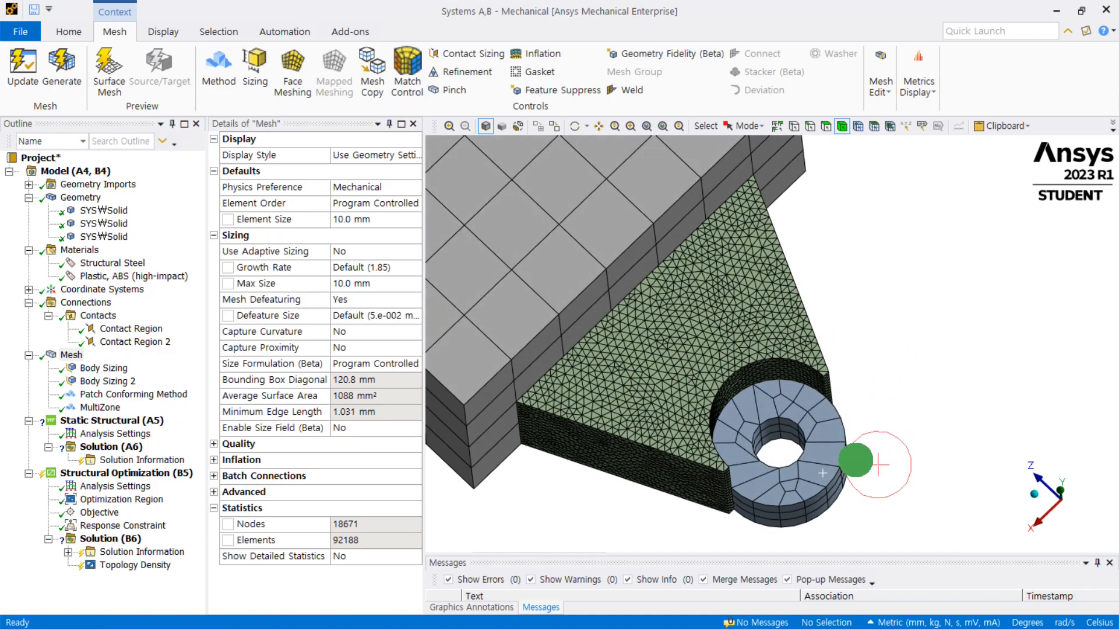
{"action": "scroll", "coordinate": [826, 403], "scroll_direction": "down", "scroll_amount": 3}
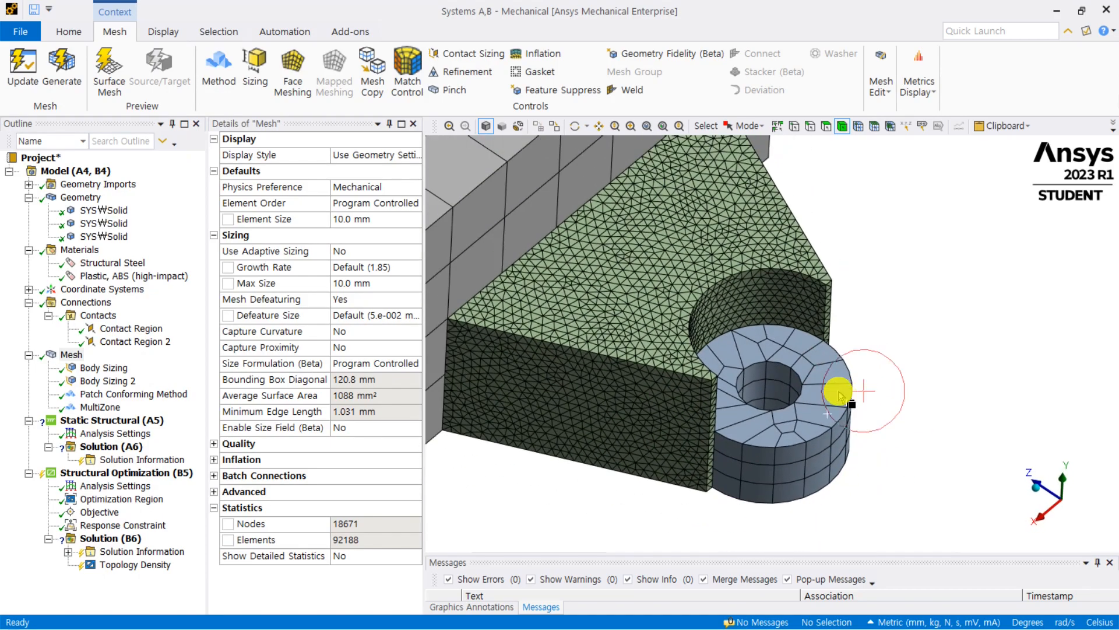
Step: Add a Face Meshing control to the upper ring-shaped face of the cylindrical mounting-hole body
{"action": "right_click", "coordinate": [82, 357]}
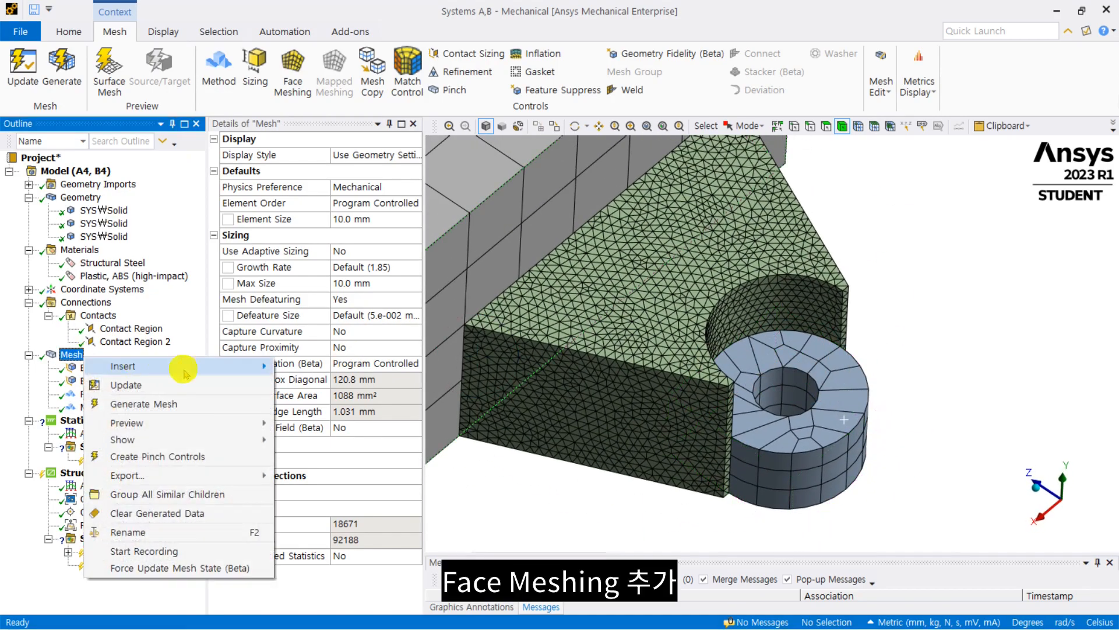
{"action": "mouse_move", "coordinate": [269, 368]}
{"action": "left_click", "coordinate": [330, 335]}
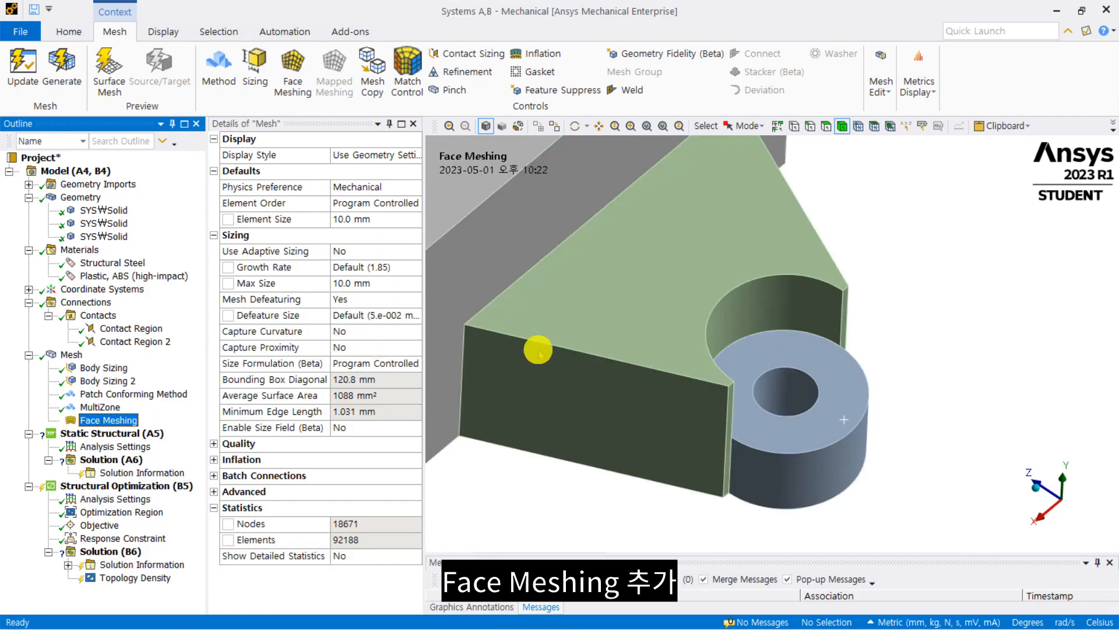
{"action": "left_click", "coordinate": [850, 358]}
{"action": "left_click", "coordinate": [376, 171]}
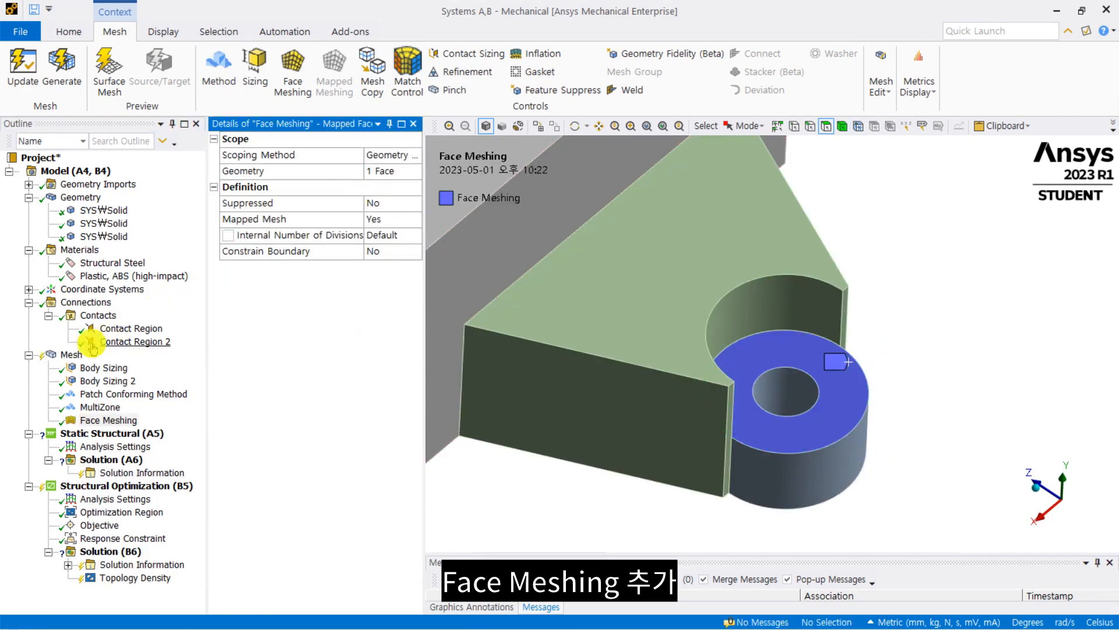
Step: Regenerate the mesh with the mapped face meshing applied
{"action": "right_click", "coordinate": [76, 354]}
{"action": "left_click", "coordinate": [165, 401]}
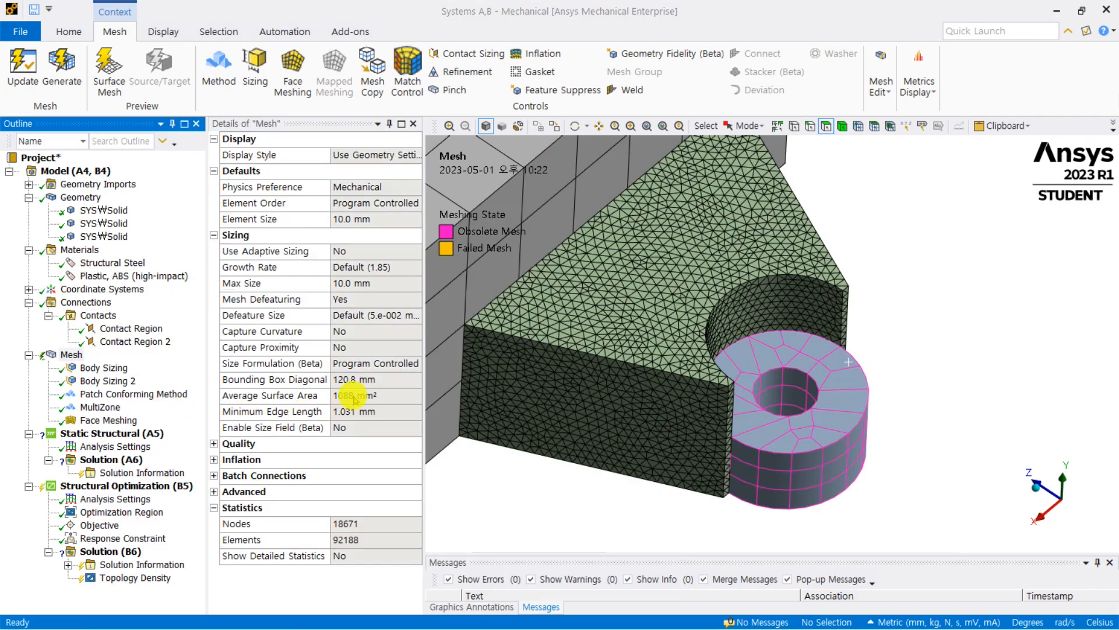
{"action": "left_click", "coordinate": [813, 364]}
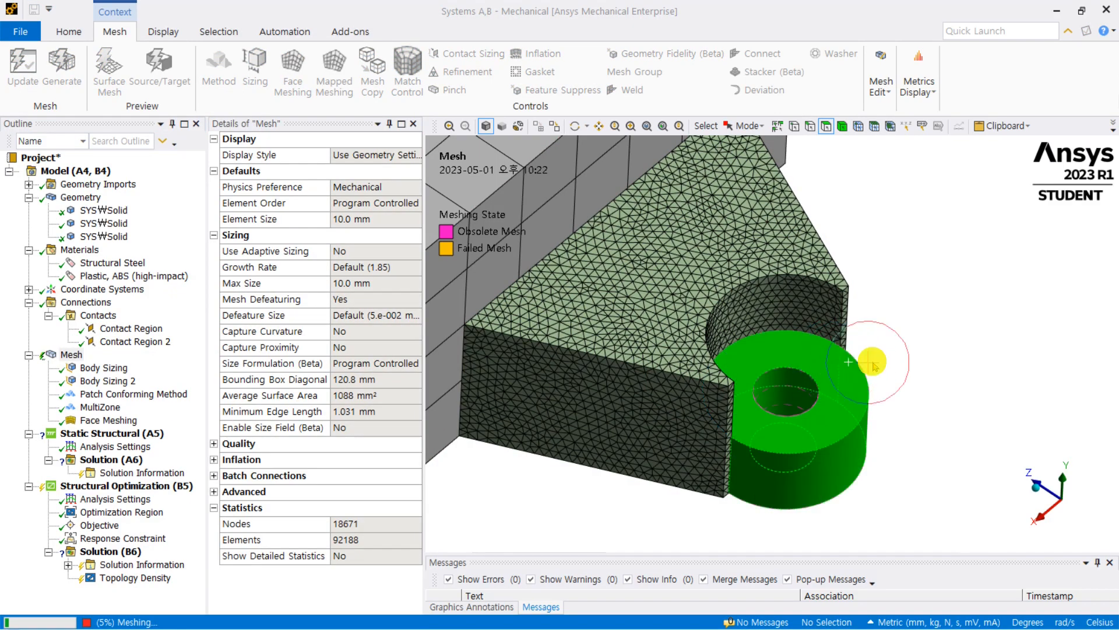
{"action": "left_click", "coordinate": [920, 358]}
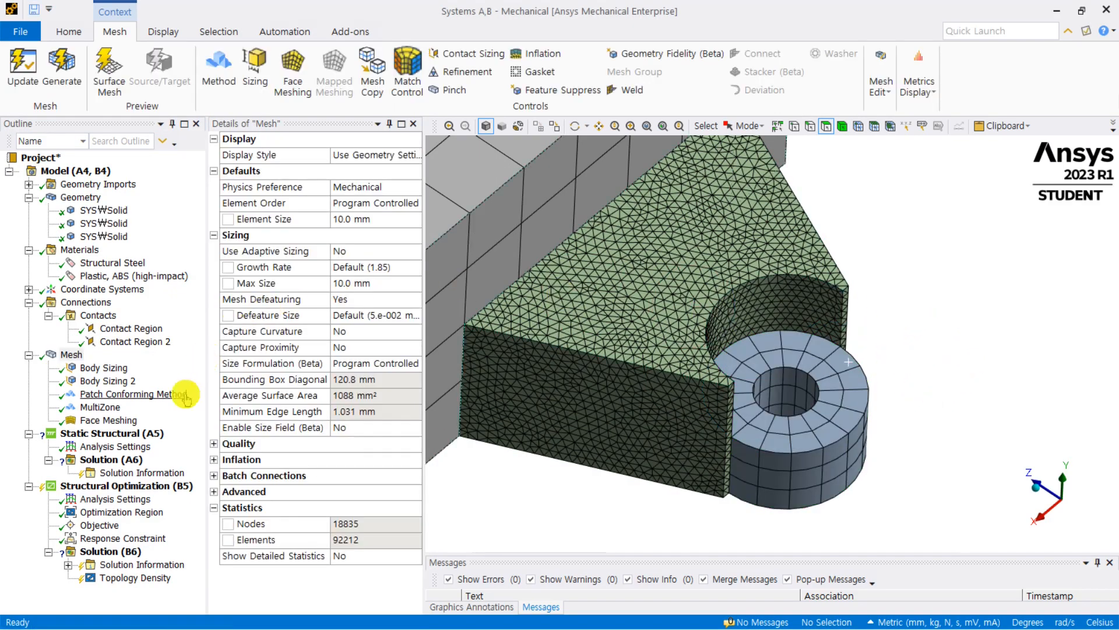
Step: Examine the mesh on all three bodies and review the settings of the body sizings, mesh methods and face meshing
{"action": "left_click", "coordinate": [96, 407]}
{"action": "left_click", "coordinate": [119, 421]}
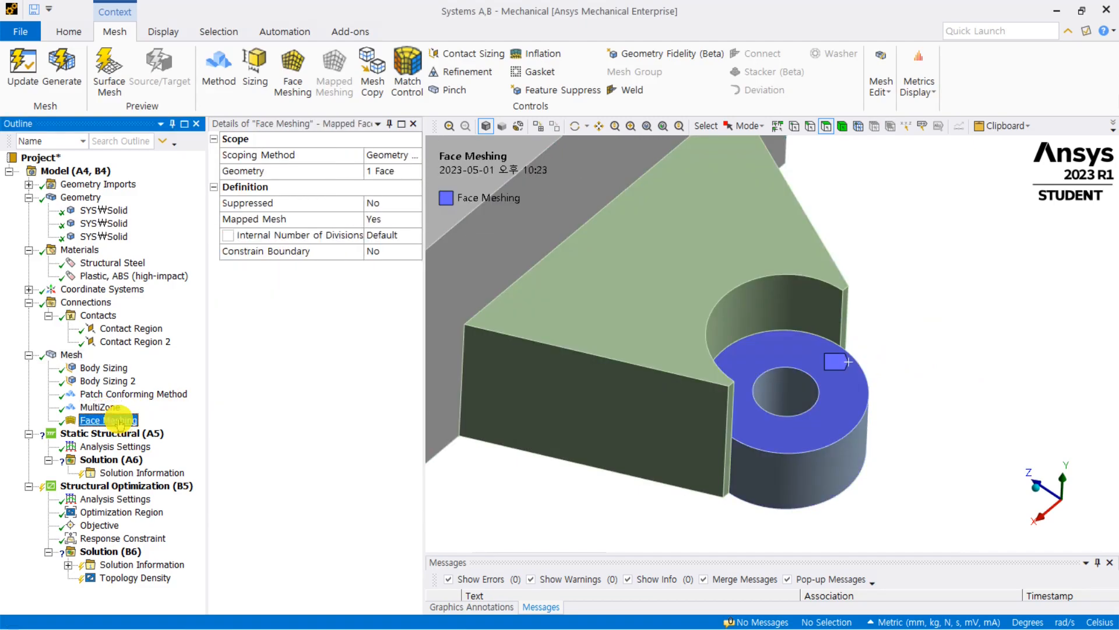
{"action": "left_click", "coordinate": [71, 356]}
{"action": "scroll", "coordinate": [857, 385], "scroll_direction": "up", "scroll_amount": 5}
{"action": "scroll", "coordinate": [814, 430], "scroll_direction": "down", "scroll_amount": 5}
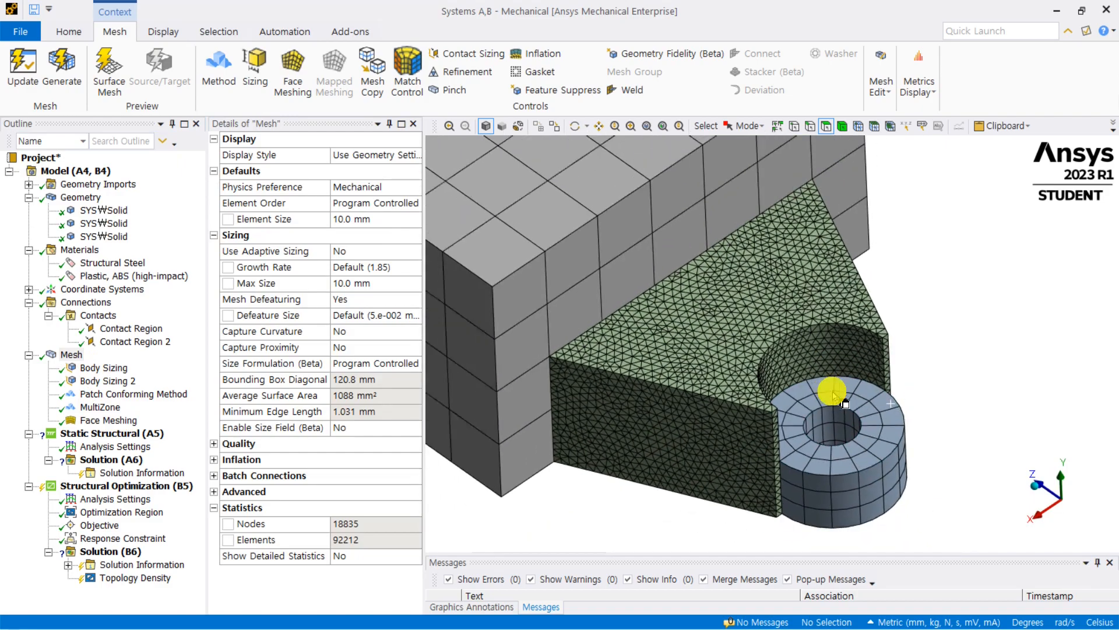
{"action": "scroll", "coordinate": [833, 392], "scroll_direction": "down", "scroll_amount": 2}
{"action": "scroll", "coordinate": [669, 313], "scroll_direction": "down", "scroll_amount": 2}
{"action": "middle_click_drag", "start_coordinate": [670, 312], "coordinate": [752, 304]}
{"action": "scroll", "coordinate": [753, 292], "scroll_direction": "up", "scroll_amount": 3}
{"action": "left_click", "coordinate": [71, 354]}
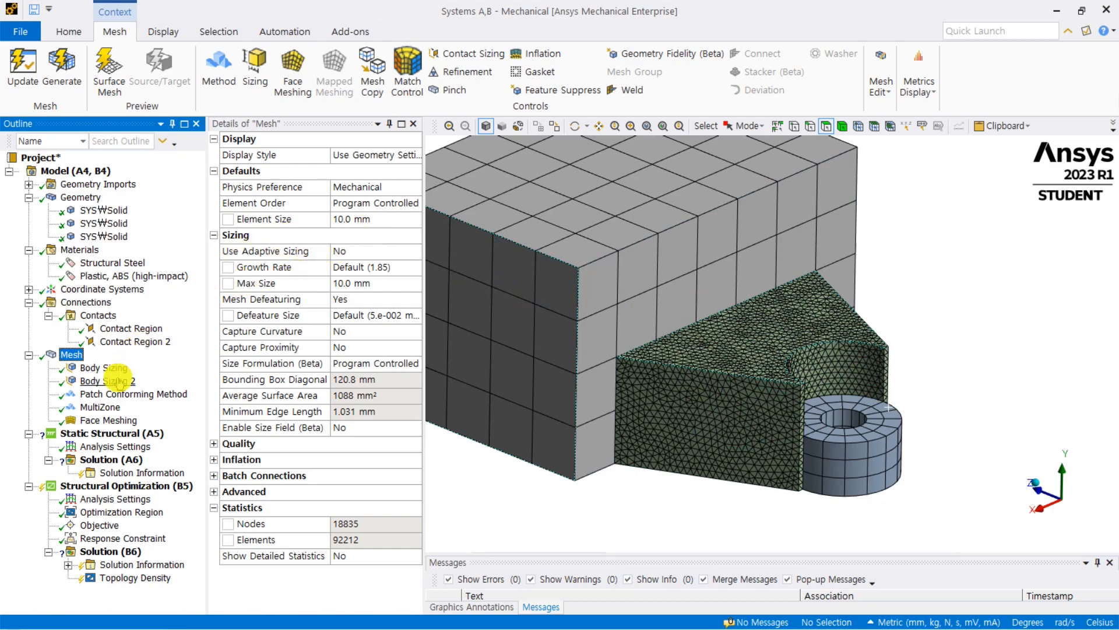
{"action": "left_click", "coordinate": [118, 382]}
{"action": "left_click", "coordinate": [114, 367]}
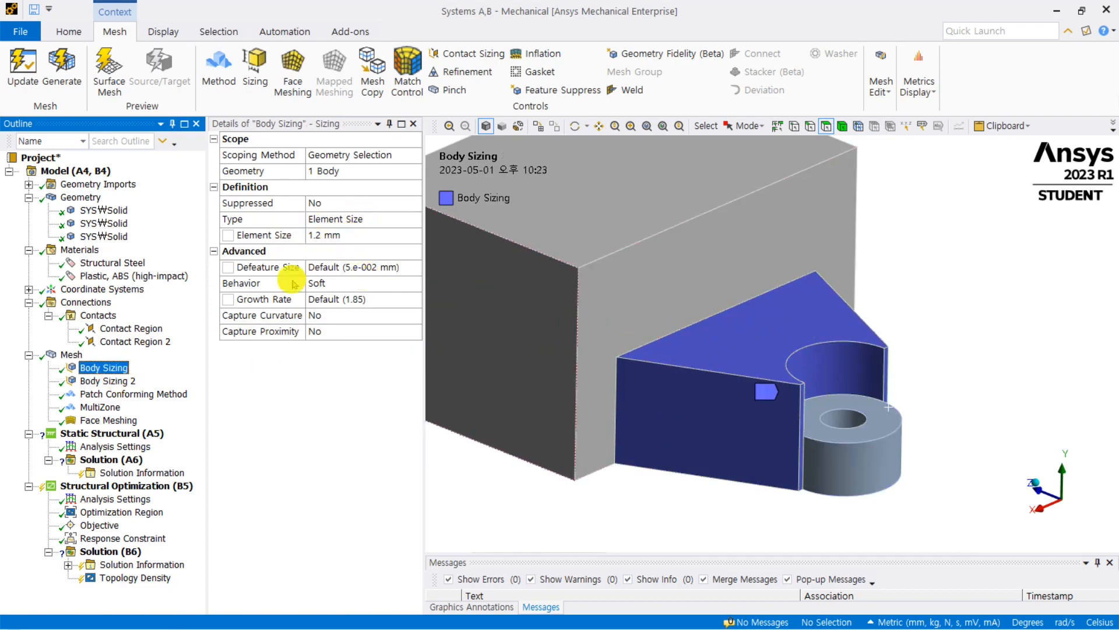
{"action": "left_click", "coordinate": [133, 392]}
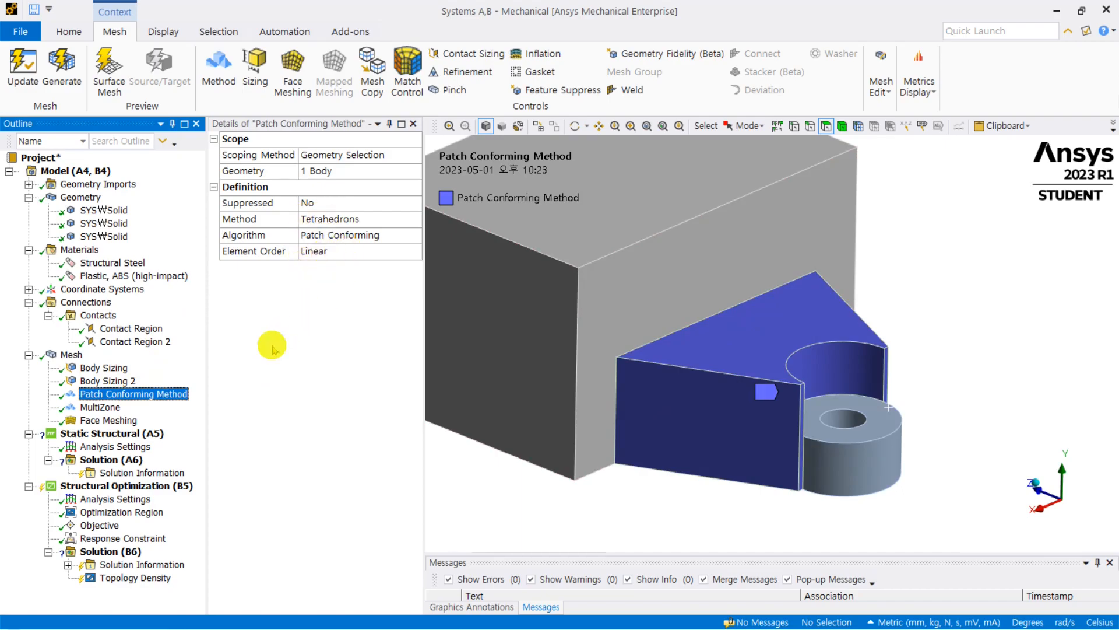
Step: Add a Fixed Support to the static structural analysis on the inner cylindrical face of the mounting hole
{"action": "left_click", "coordinate": [147, 434]}
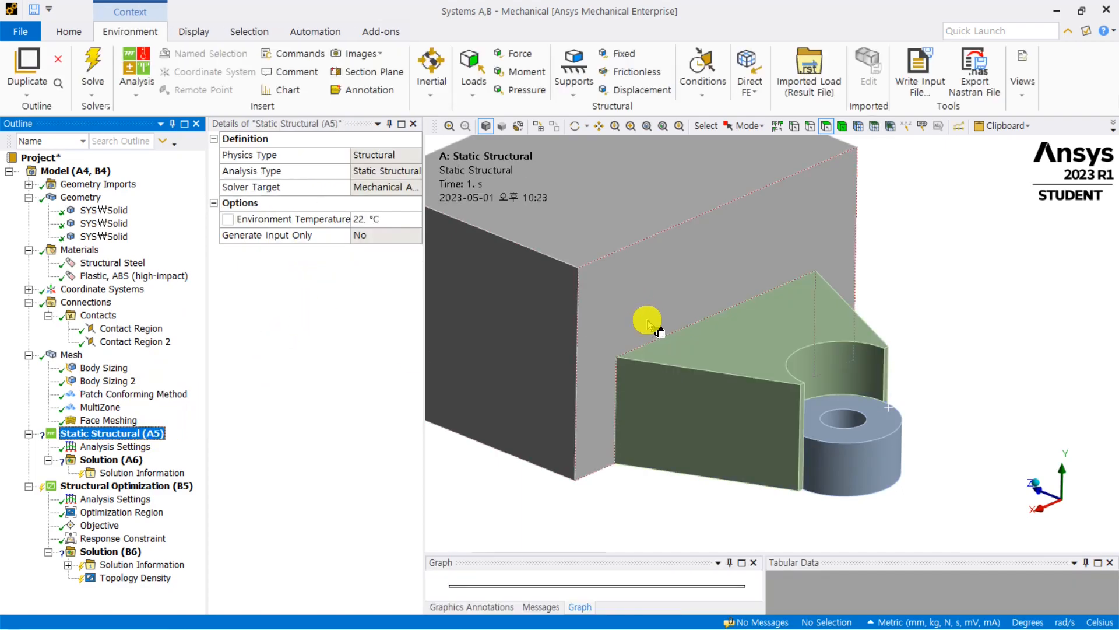
{"action": "scroll", "coordinate": [665, 299], "scroll_direction": "down", "scroll_amount": 2}
{"action": "middle_click_drag", "start_coordinate": [680, 250], "coordinate": [712, 278], "text": "ctrl"}
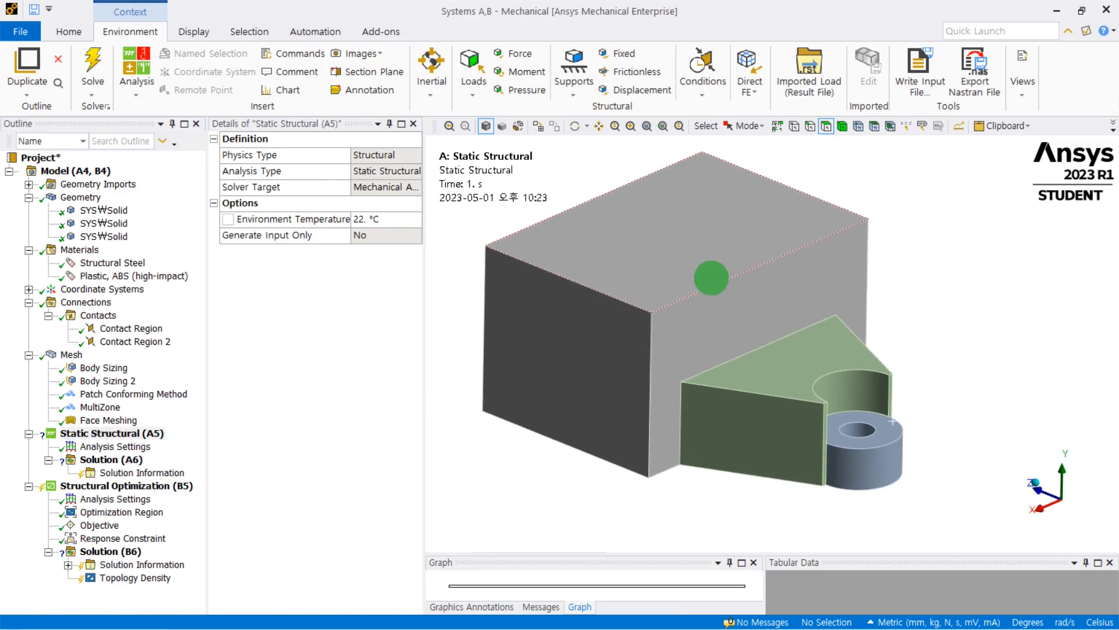
{"action": "scroll", "coordinate": [791, 287], "scroll_direction": "down", "scroll_amount": 2}
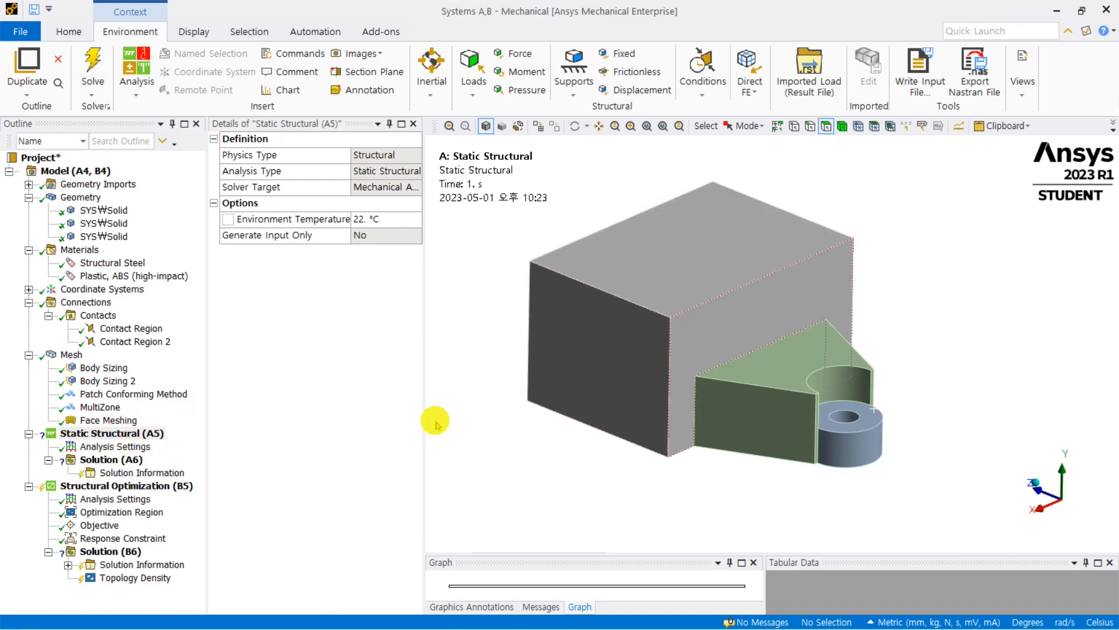
{"action": "right_click", "coordinate": [129, 434]}
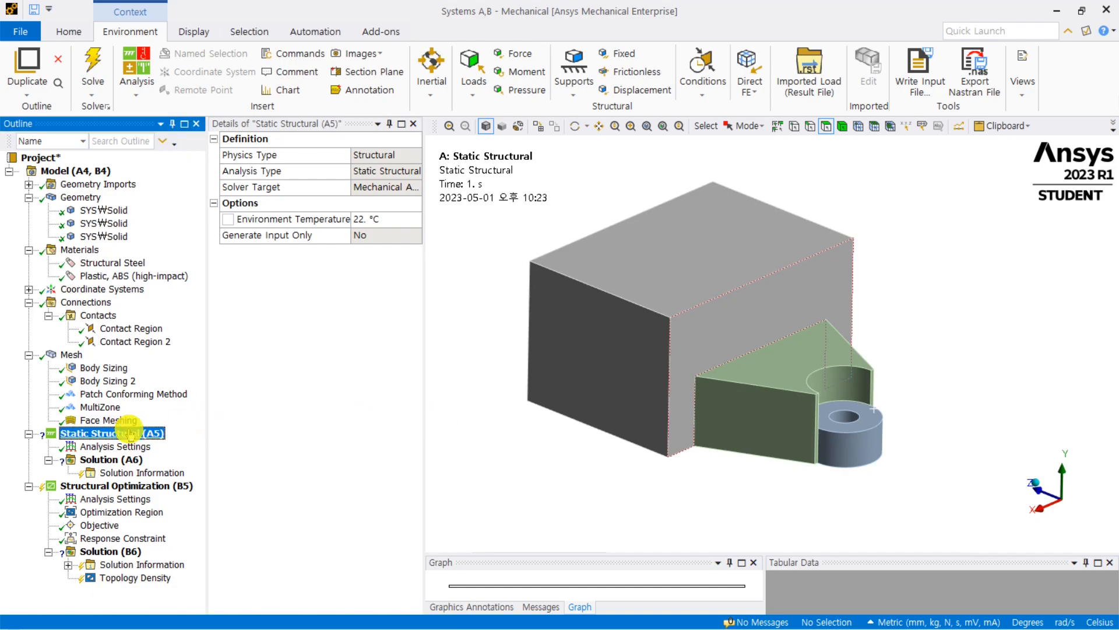
{"action": "mouse_move", "coordinate": [305, 216]}
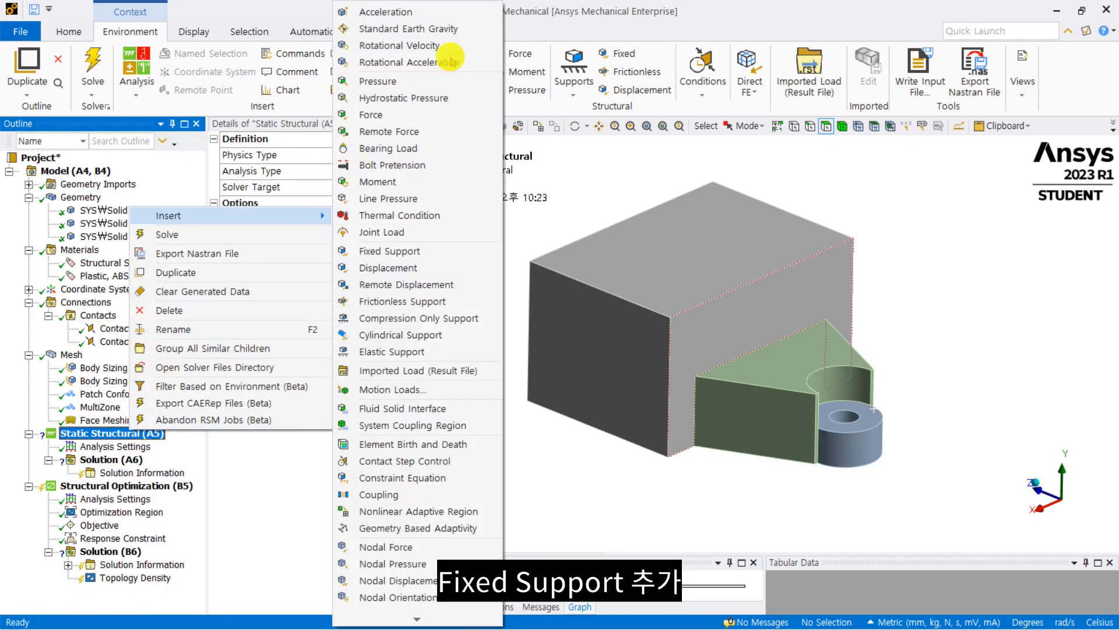
{"action": "left_click", "coordinate": [443, 254]}
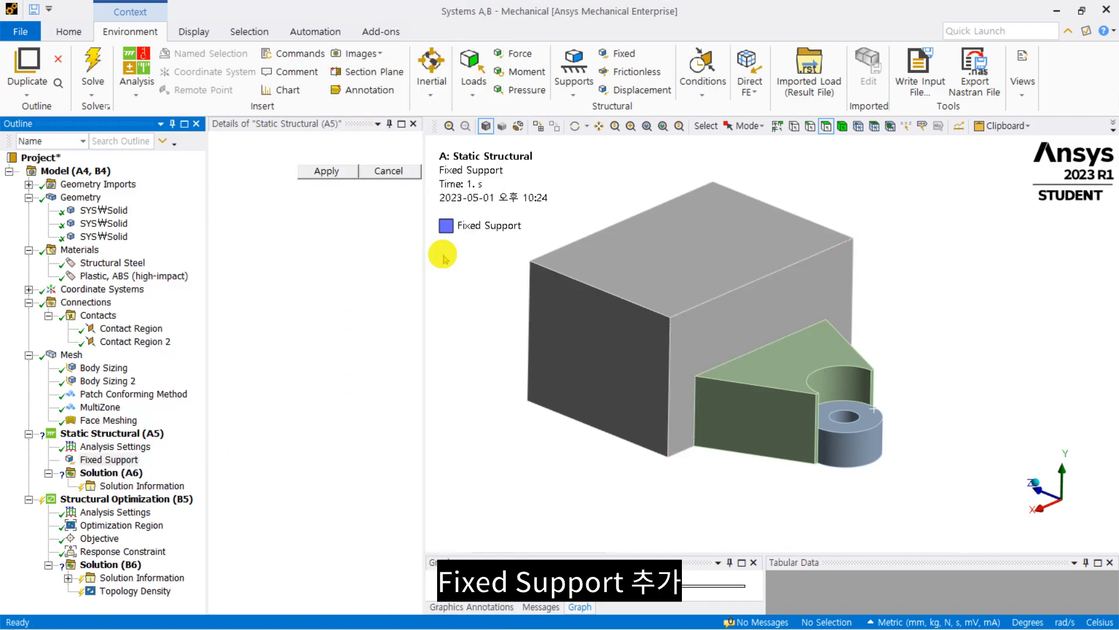
{"action": "left_click", "coordinate": [849, 417]}
{"action": "mouse_move", "coordinate": [850, 417]}
{"action": "middle_mouse_down"}
{"action": "mouse_move", "coordinate": [852, 453]}
{"action": "mouse_move", "coordinate": [859, 367]}
{"action": "mouse_move", "coordinate": [848, 410]}
{"action": "middle_mouse_up"}
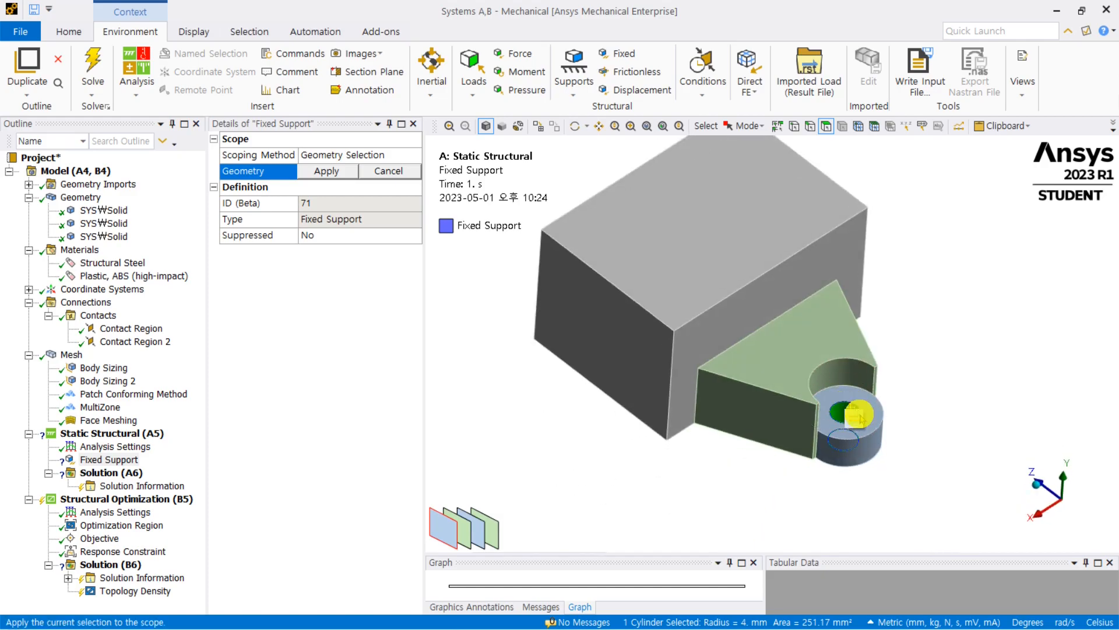
{"action": "left_click", "coordinate": [327, 170]}
Step: Add a Symmetry object to the model
{"action": "middle_click_drag", "start_coordinate": [792, 345], "coordinate": [921, 405]}
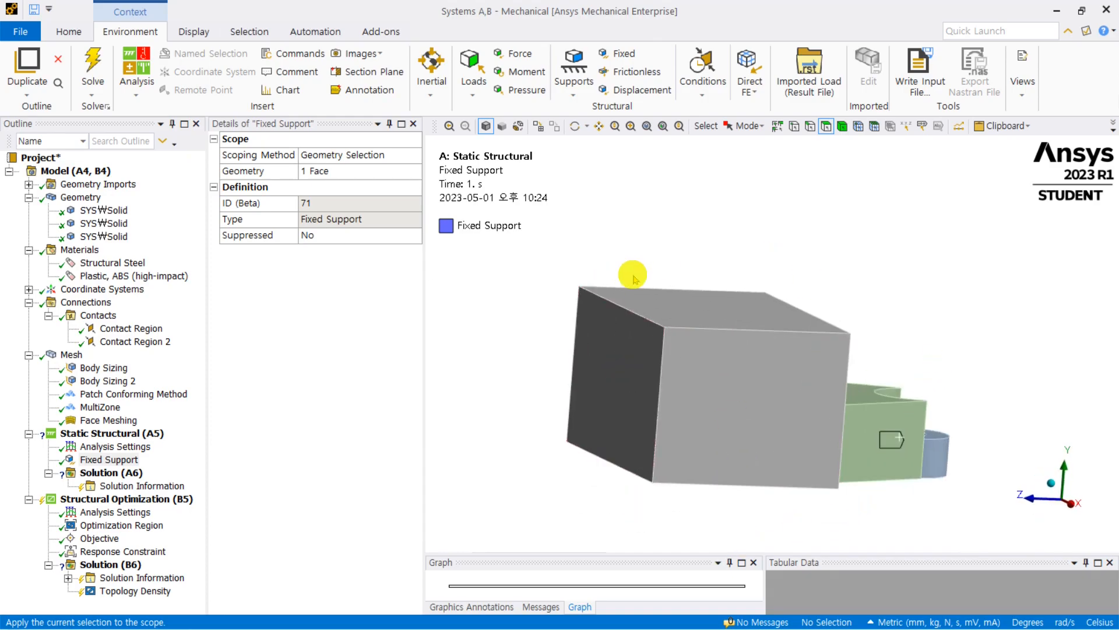
{"action": "mouse_move", "coordinate": [692, 276]}
{"action": "middle_mouse_down"}
{"action": "mouse_move", "coordinate": [676, 252]}
{"action": "mouse_move", "coordinate": [733, 292]}
{"action": "mouse_move", "coordinate": [734, 282]}
{"action": "mouse_move", "coordinate": [700, 283]}
{"action": "middle_mouse_up"}
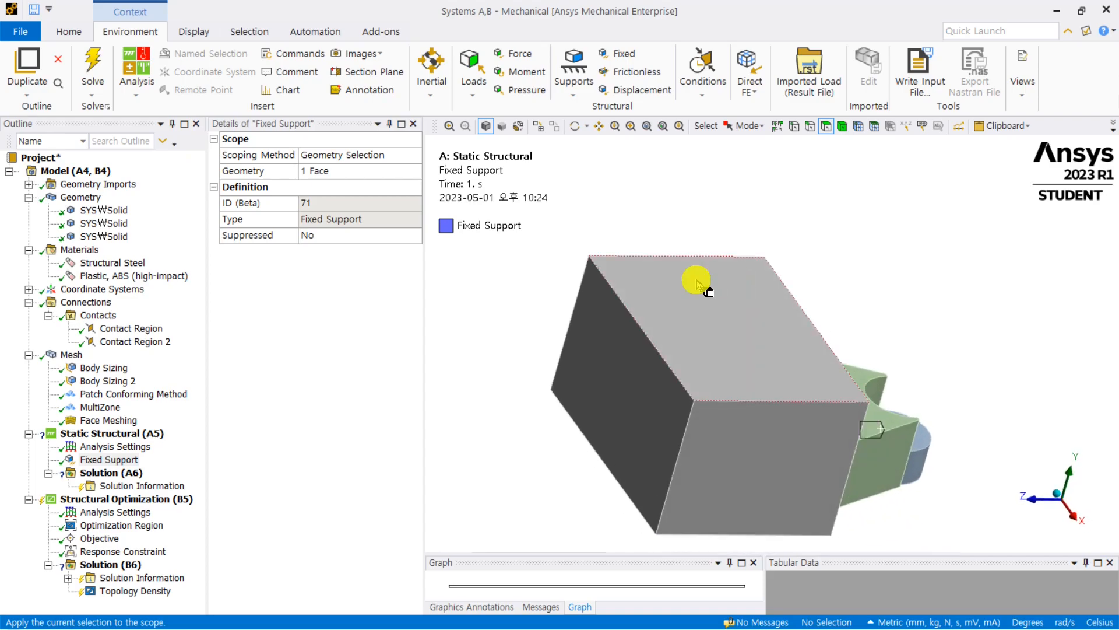
{"action": "left_click", "coordinate": [86, 172]}
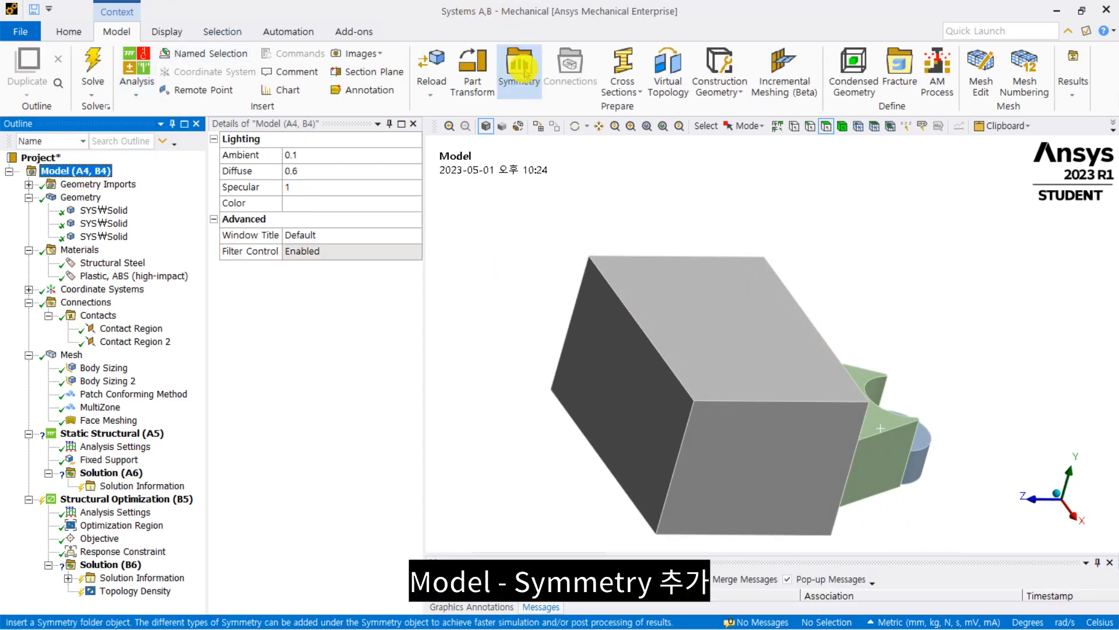
{"action": "left_click", "coordinate": [521, 69]}
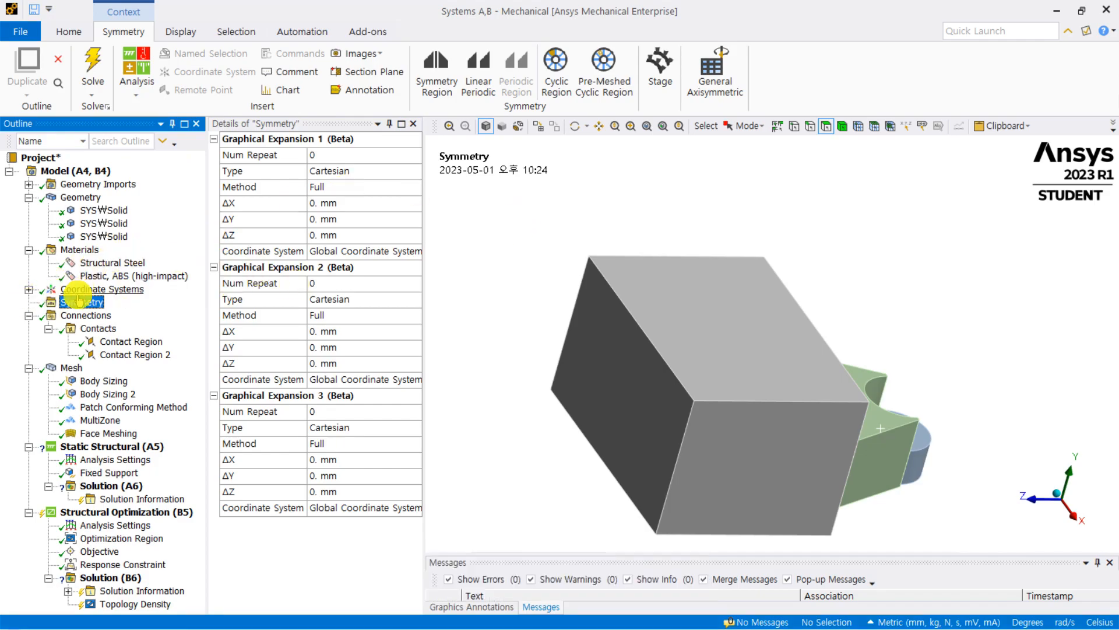
Step: Insert a Symmetry Region scoped to the large block's end face opposite the bracket
{"action": "right_click", "coordinate": [80, 301]}
{"action": "mouse_move", "coordinate": [139, 309]}
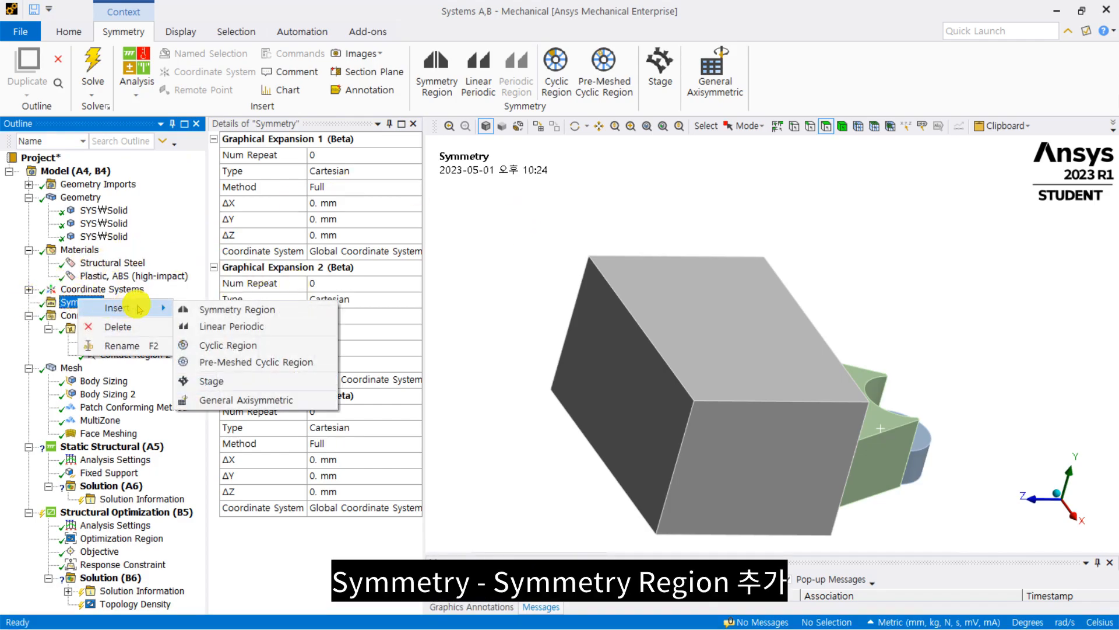
{"action": "left_click", "coordinate": [273, 309]}
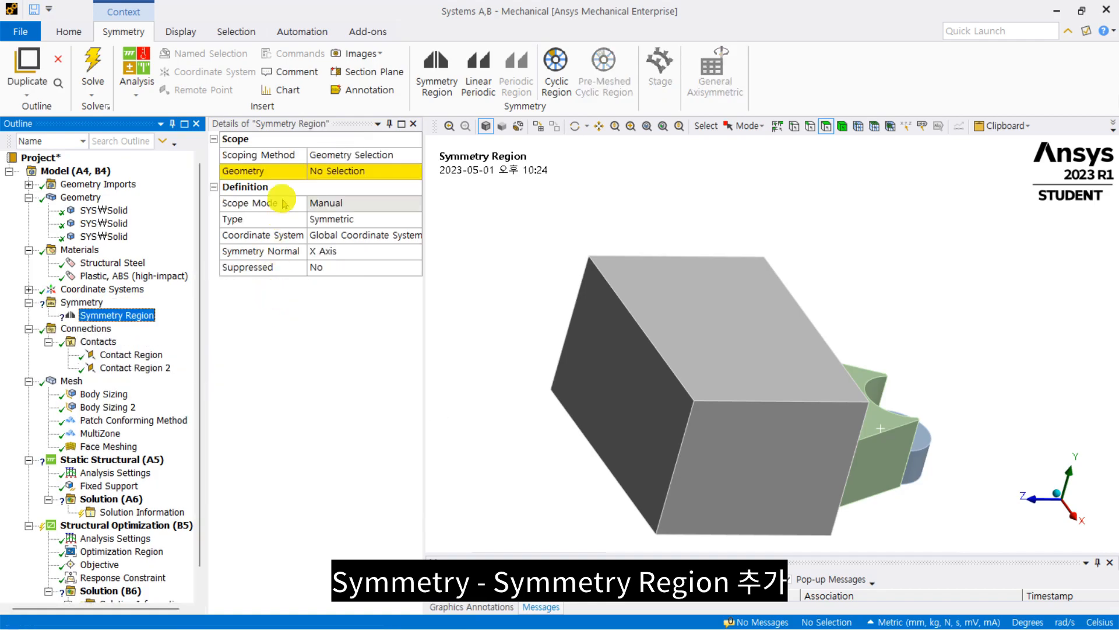
{"action": "left_click", "coordinate": [315, 172]}
{"action": "left_click", "coordinate": [614, 377]}
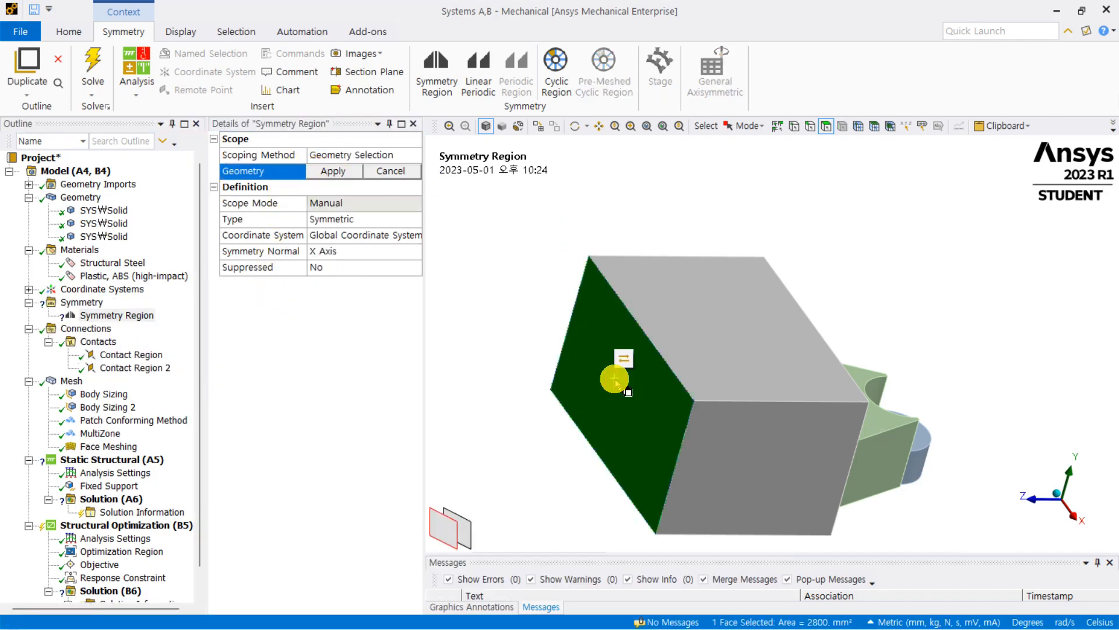
{"action": "left_click", "coordinate": [307, 172]}
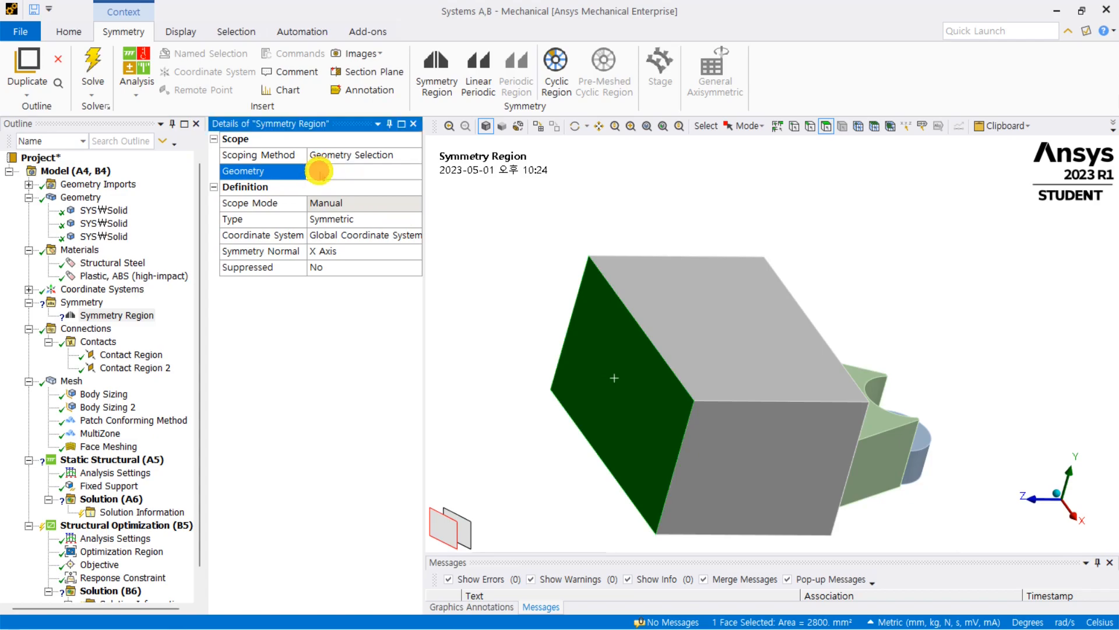
Step: Check the Global Coordinate System's axis directions and set the symmetry region's Symmetry Normal to Z Axis
{"action": "middle_click_drag", "start_coordinate": [612, 313], "coordinate": [591, 308]}
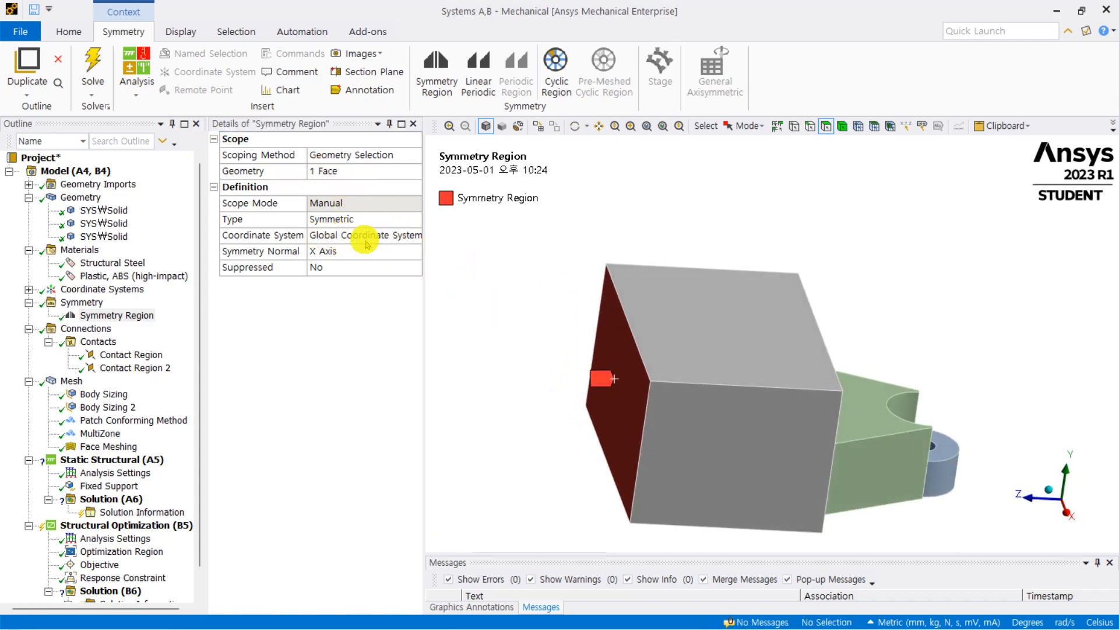
{"action": "left_click", "coordinate": [29, 289]}
{"action": "left_click", "coordinate": [175, 301]}
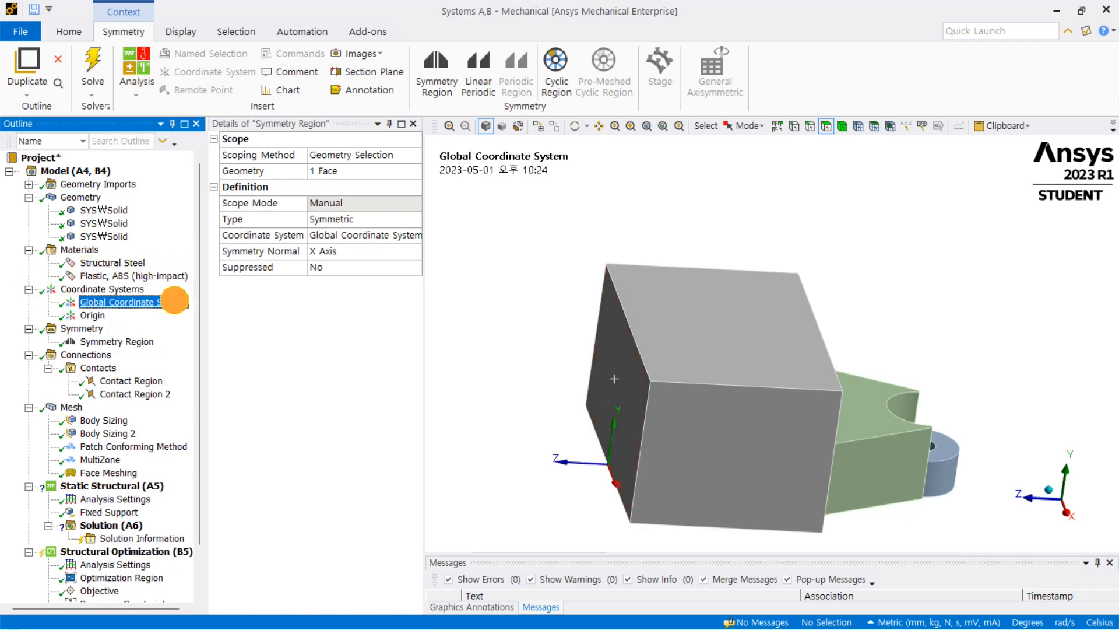
{"action": "middle_click_drag", "start_coordinate": [575, 455], "coordinate": [628, 458]}
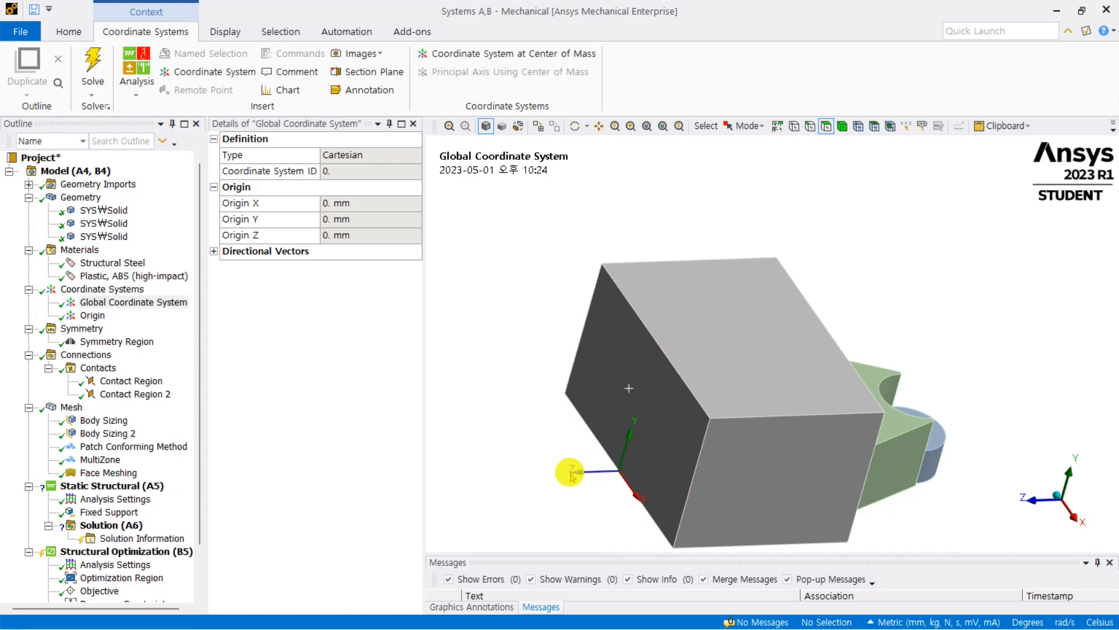
{"action": "left_click", "coordinate": [117, 341]}
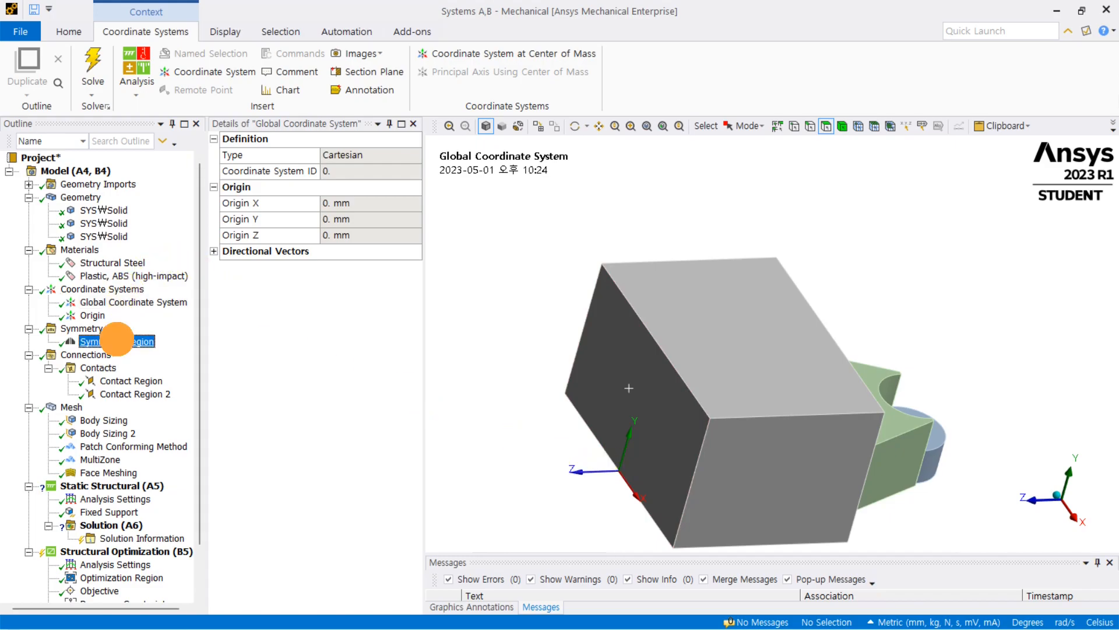
{"action": "left_click", "coordinate": [402, 251]}
{"action": "left_click", "coordinate": [415, 251]}
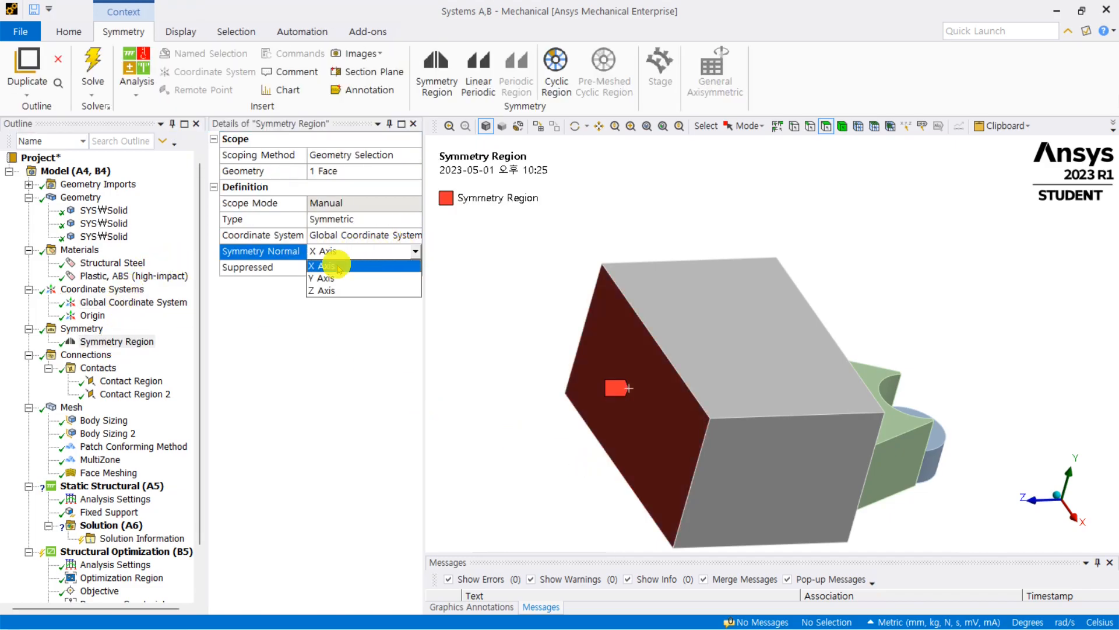
{"action": "left_click", "coordinate": [325, 290]}
{"action": "left_click", "coordinate": [523, 385]}
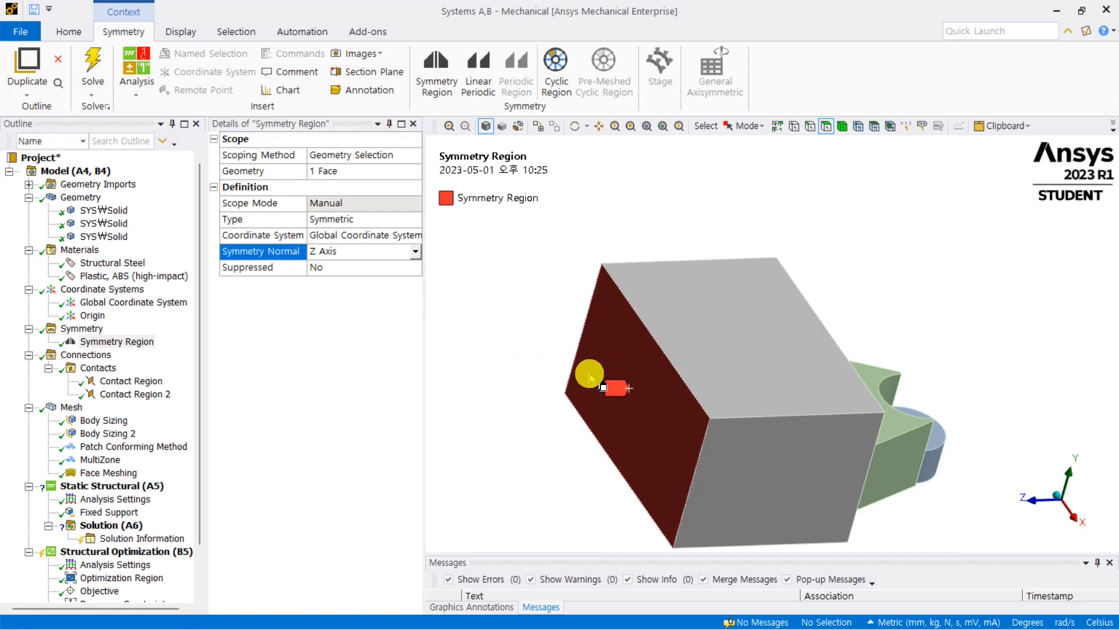
{"action": "middle_click_drag", "start_coordinate": [627, 346], "coordinate": [595, 330]}
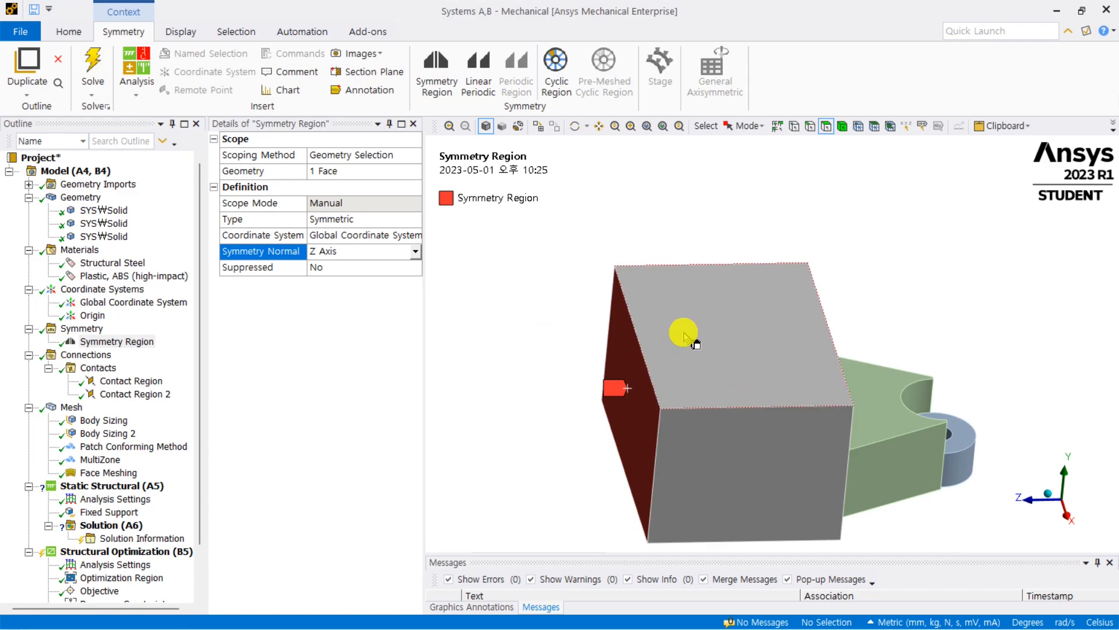
Step: Add a Remote Displacement to the static structural analysis, scoped to the upper face of the large block
{"action": "scroll", "coordinate": [116, 419], "scroll_direction": "down", "scroll_amount": 2}
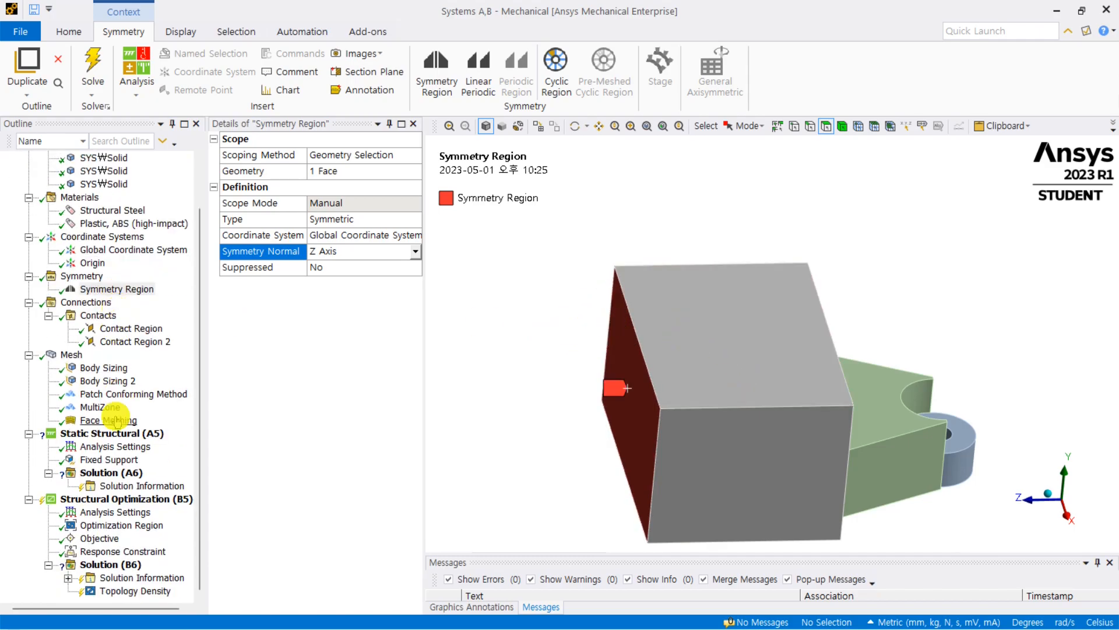
{"action": "left_click", "coordinate": [123, 420]}
{"action": "left_click", "coordinate": [125, 433]}
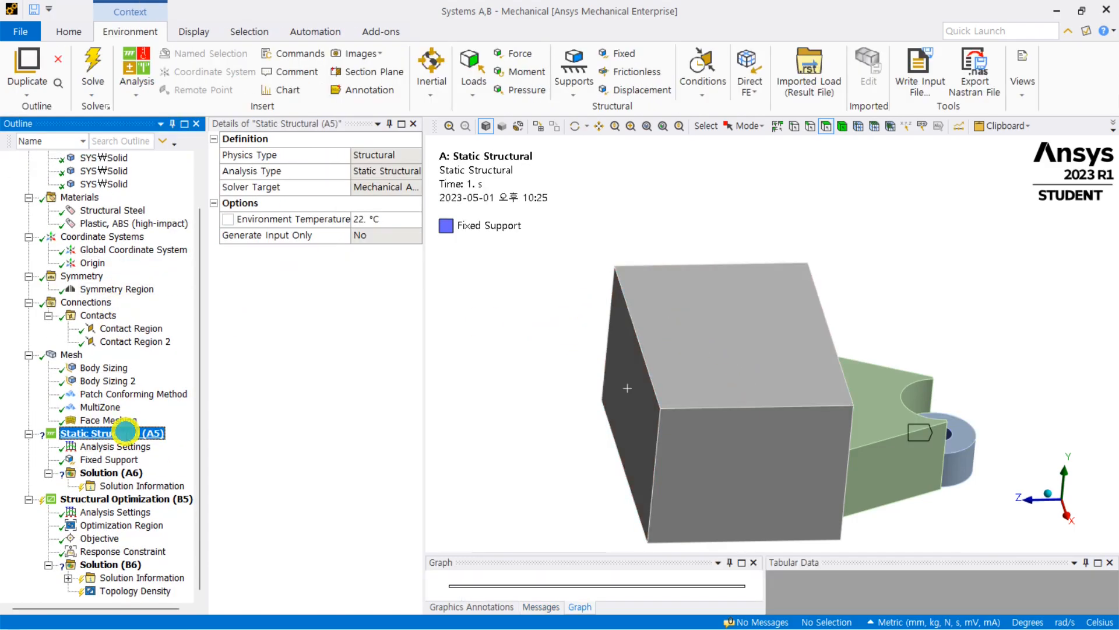
{"action": "right_click", "coordinate": [125, 432]}
{"action": "mouse_move", "coordinate": [313, 223]}
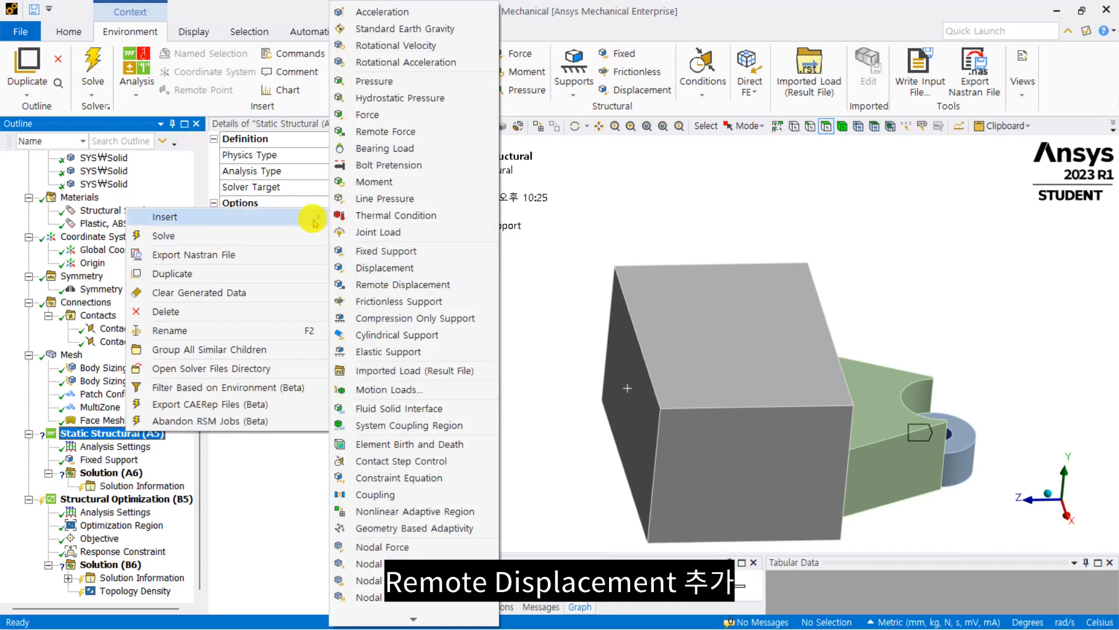
{"action": "left_click", "coordinate": [447, 285]}
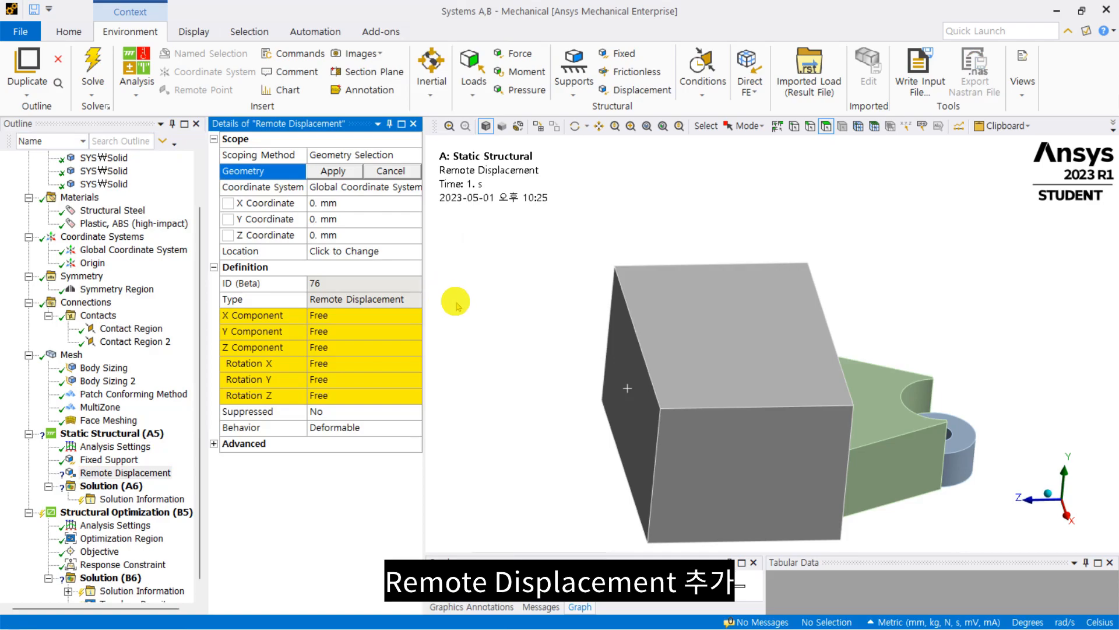
{"action": "middle_click_drag", "start_coordinate": [519, 335], "coordinate": [535, 282]}
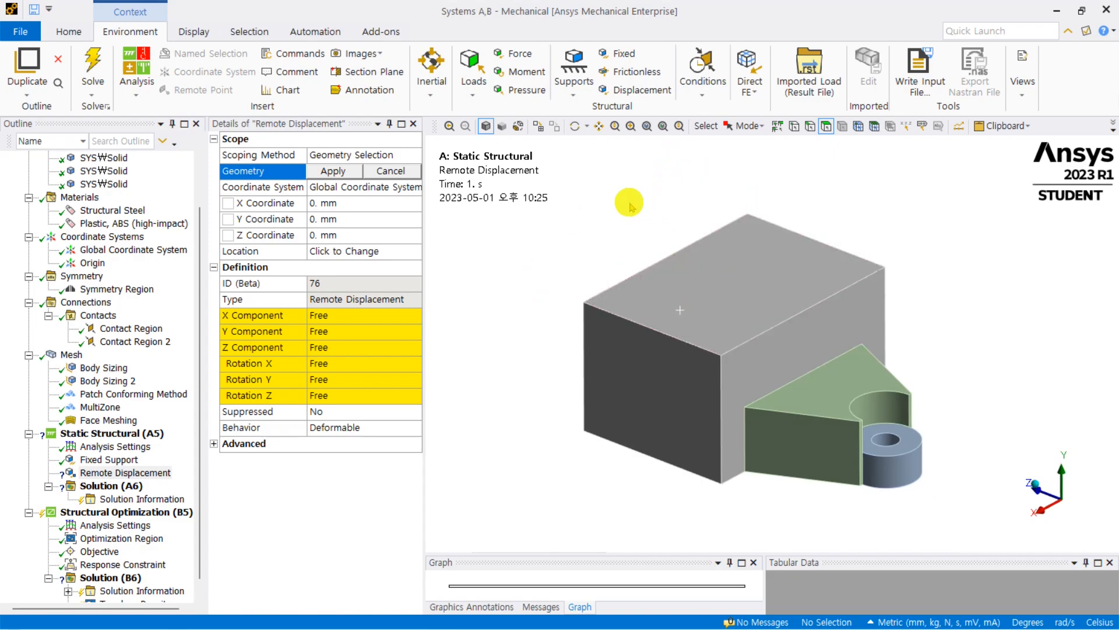
{"action": "left_click", "coordinate": [721, 276]}
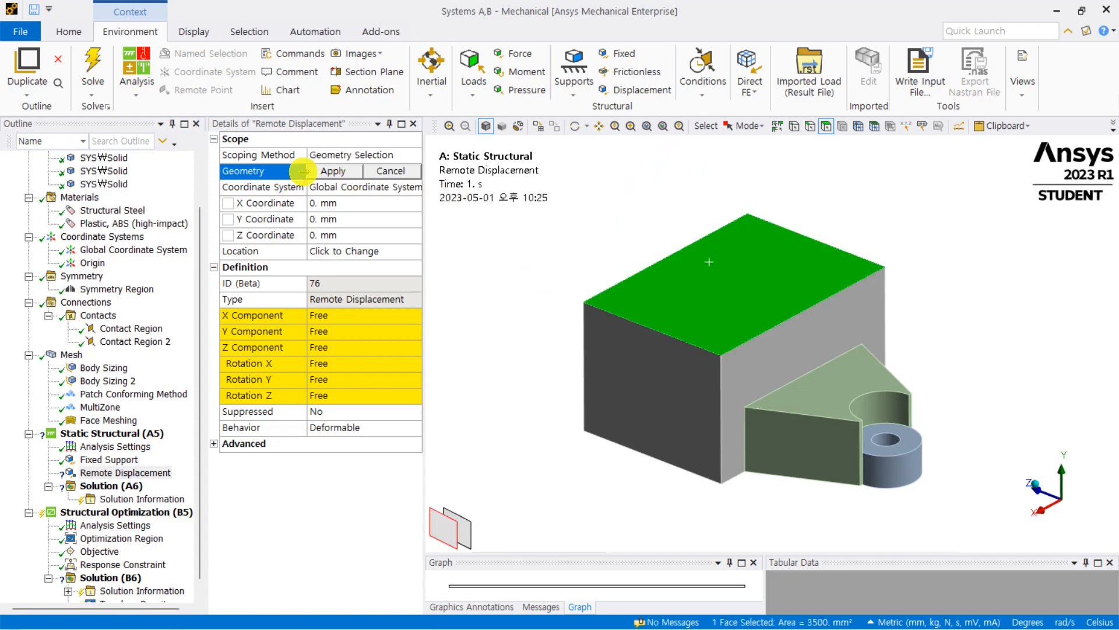
{"action": "left_click", "coordinate": [327, 172]}
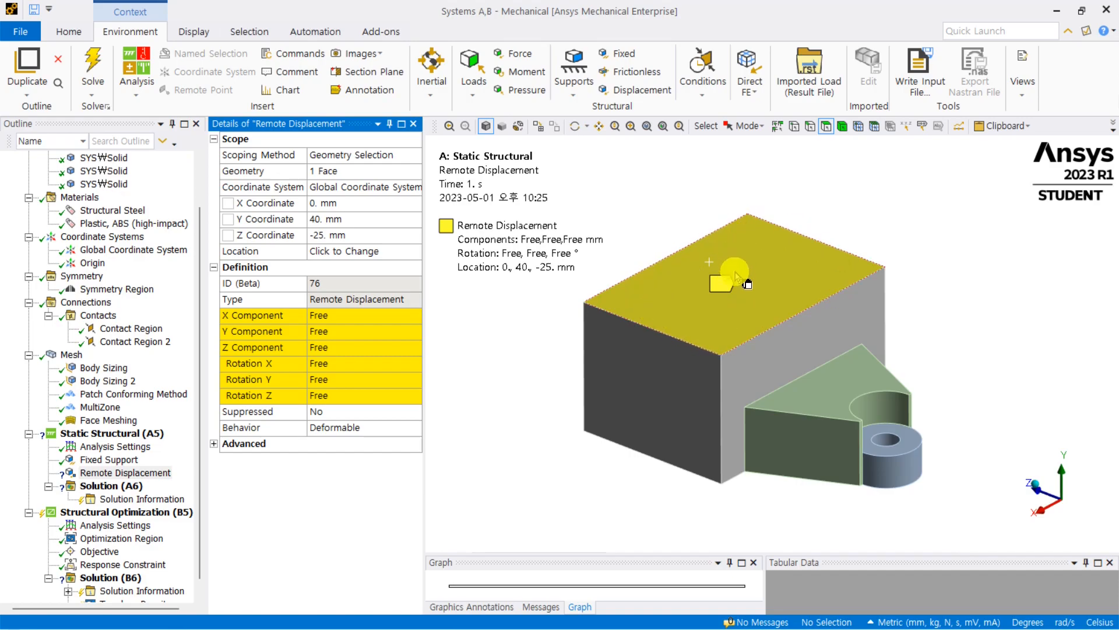
Step: Relocate the remote displacement's point to the block's upper edge lying on the symmetry plane
{"action": "left_click", "coordinate": [351, 251]}
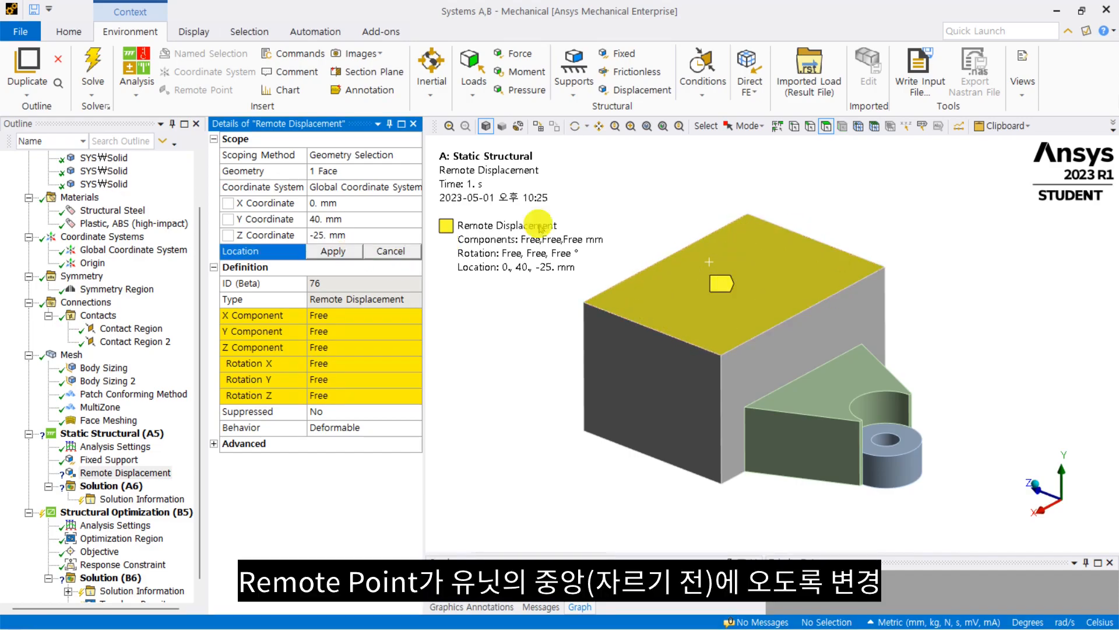
{"action": "left_click", "coordinate": [810, 126]}
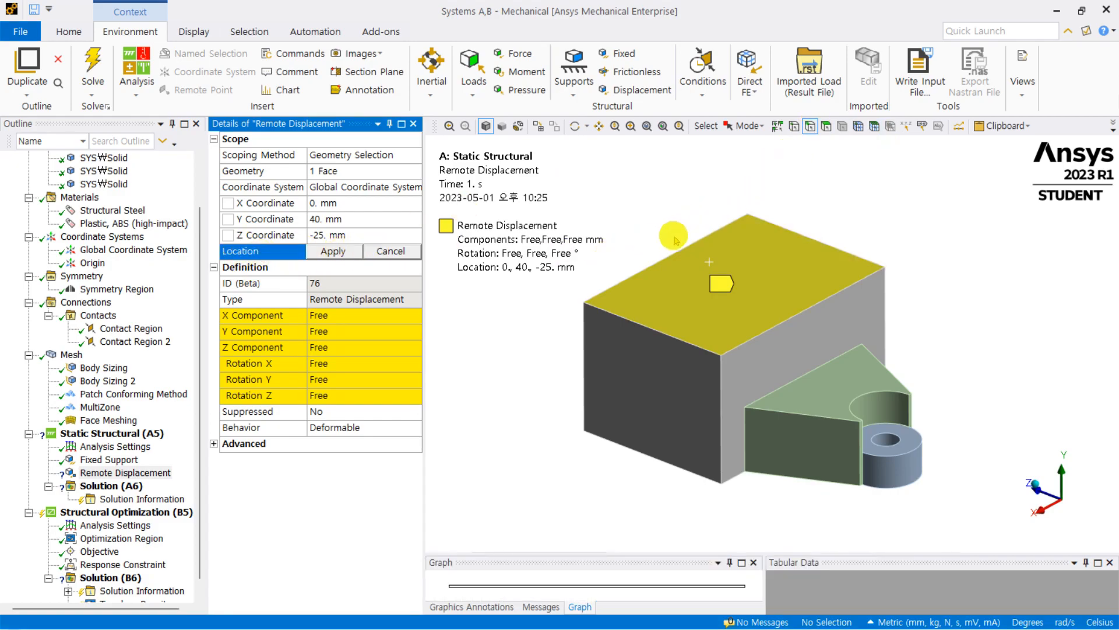
{"action": "left_click", "coordinate": [671, 255]}
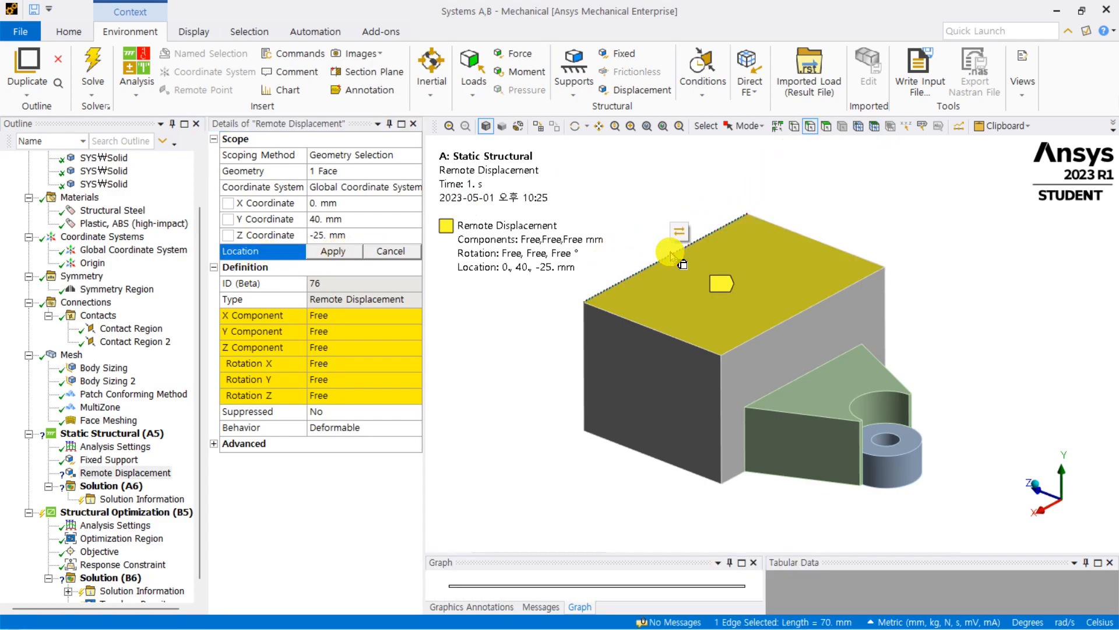
{"action": "left_click", "coordinate": [332, 252]}
{"action": "left_click", "coordinate": [676, 258]}
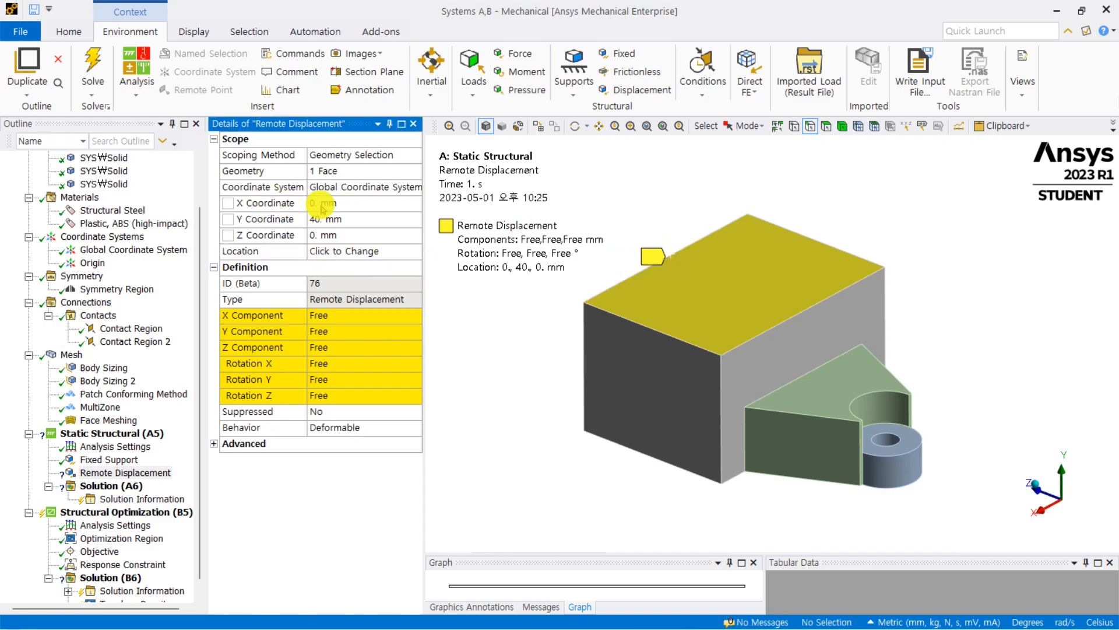
{"action": "middle_click_drag", "start_coordinate": [594, 274], "coordinate": [749, 245]}
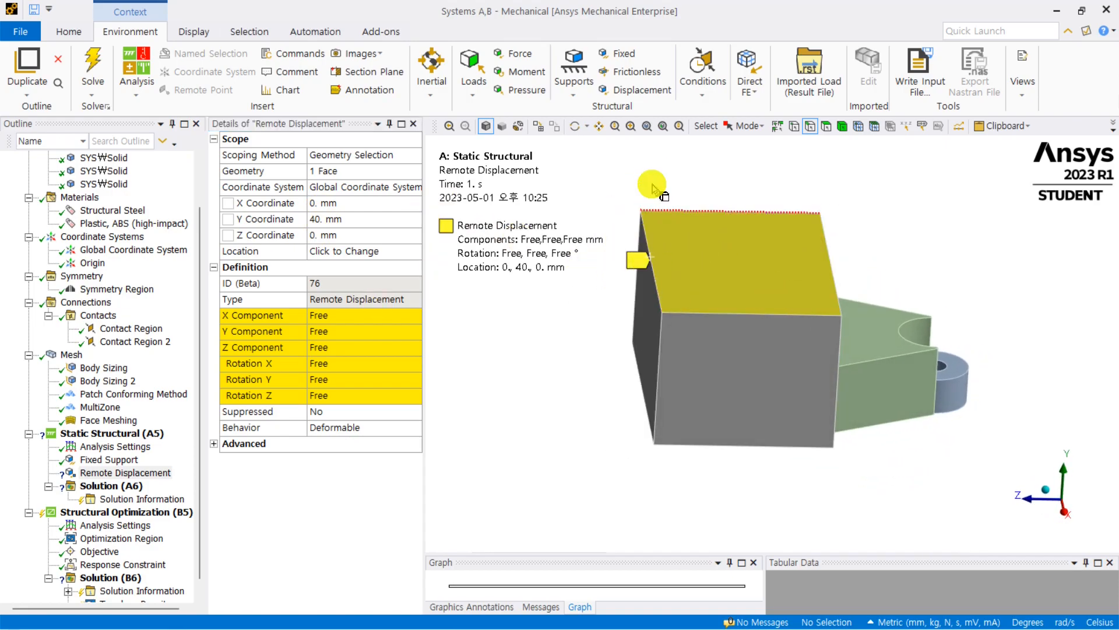
{"action": "mouse_move", "coordinate": [647, 313]}
{"action": "middle_mouse_down"}
{"action": "mouse_move", "coordinate": [676, 294]}
{"action": "mouse_move", "coordinate": [590, 155]}
{"action": "mouse_move", "coordinate": [580, 313]}
{"action": "mouse_move", "coordinate": [569, 322]}
{"action": "mouse_move", "coordinate": [558, 313]}
{"action": "middle_mouse_up"}
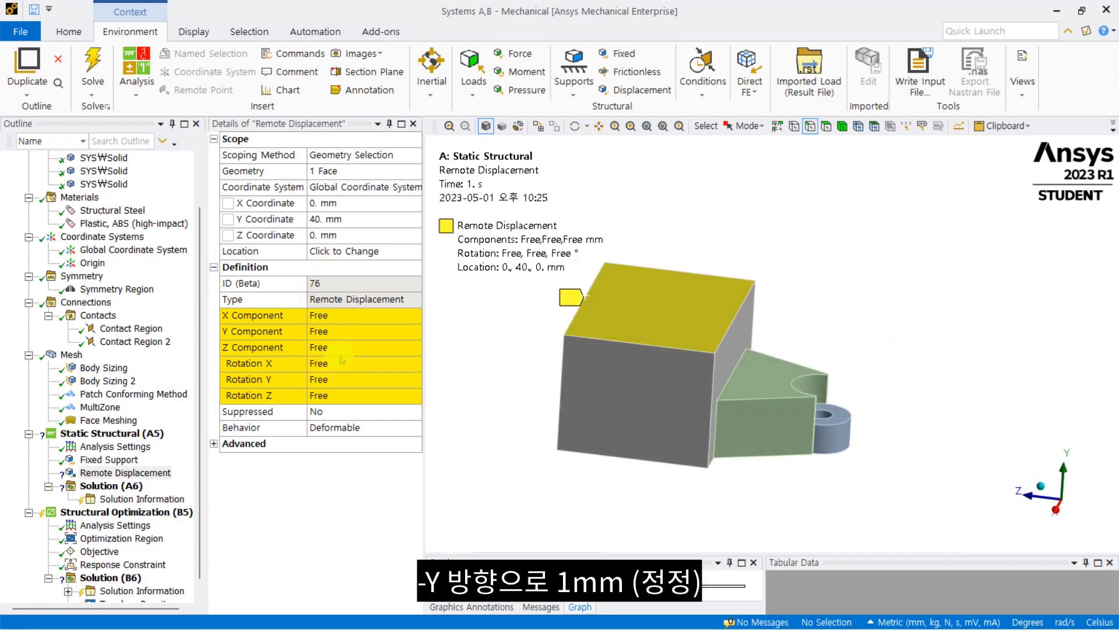
Step: Set the remote displacement's Y Component to -1 mm
{"action": "left_click", "coordinate": [338, 330]}
{"action": "type", "text": "-1"}
{"action": "key", "text": "Return"}
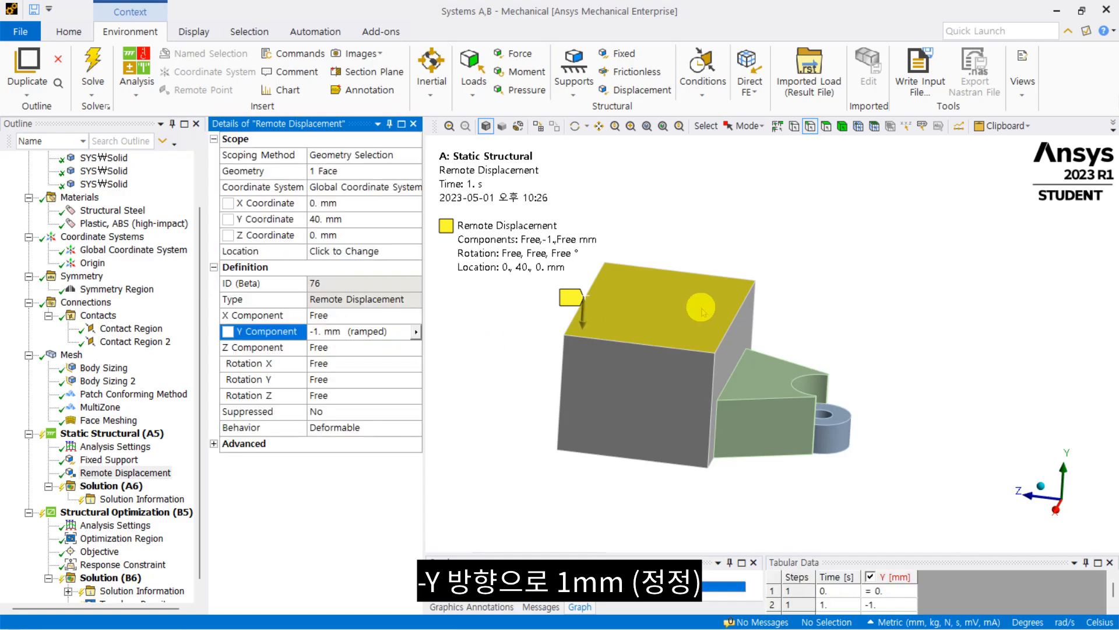
Step: Set the remote displacement's X and Z Components to 0 mm and Rotation X, Y and Z to 0°
{"action": "mouse_move", "coordinate": [703, 310]}
{"action": "middle_mouse_down"}
{"action": "mouse_move", "coordinate": [600, 303]}
{"action": "mouse_move", "coordinate": [679, 221]}
{"action": "mouse_move", "coordinate": [690, 337]}
{"action": "mouse_move", "coordinate": [682, 332]}
{"action": "middle_mouse_up"}
{"action": "left_click", "coordinate": [333, 348]}
{"action": "type", "text": "0"}
{"action": "left_click", "coordinate": [340, 316]}
{"action": "type", "text": "0"}
{"action": "left_click", "coordinate": [342, 369]}
{"action": "type", "text": "0"}
{"action": "left_click", "coordinate": [340, 383]}
{"action": "type", "text": "0"}
{"action": "left_click", "coordinate": [336, 397]}
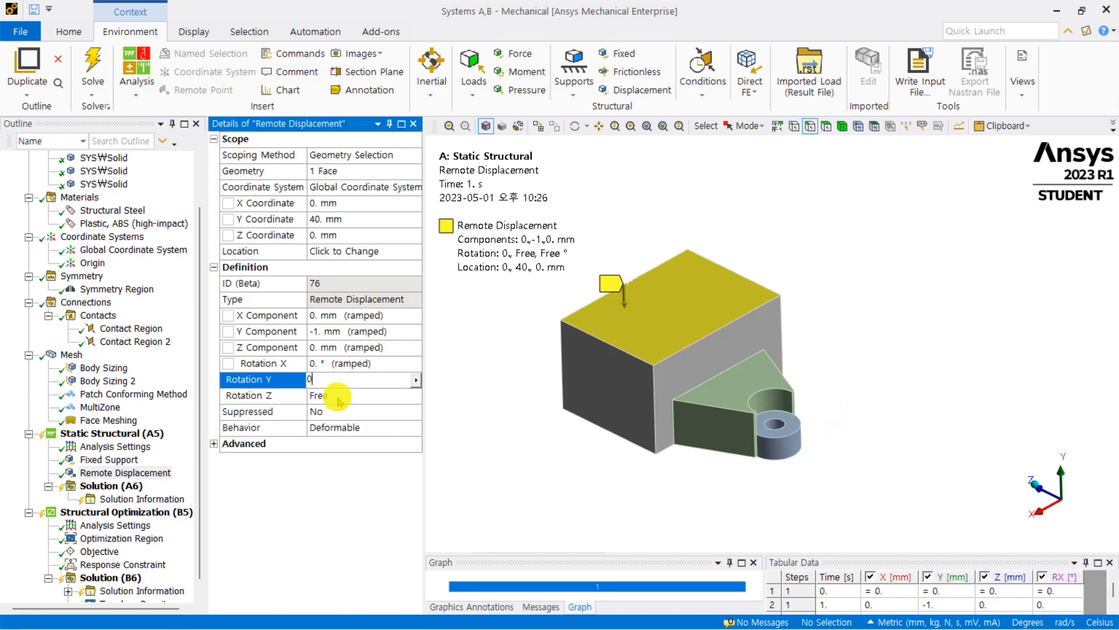
{"action": "type", "text": "0"}
{"action": "left_click", "coordinate": [491, 419]}
{"action": "middle_click_drag", "start_coordinate": [676, 248], "coordinate": [563, 281]}
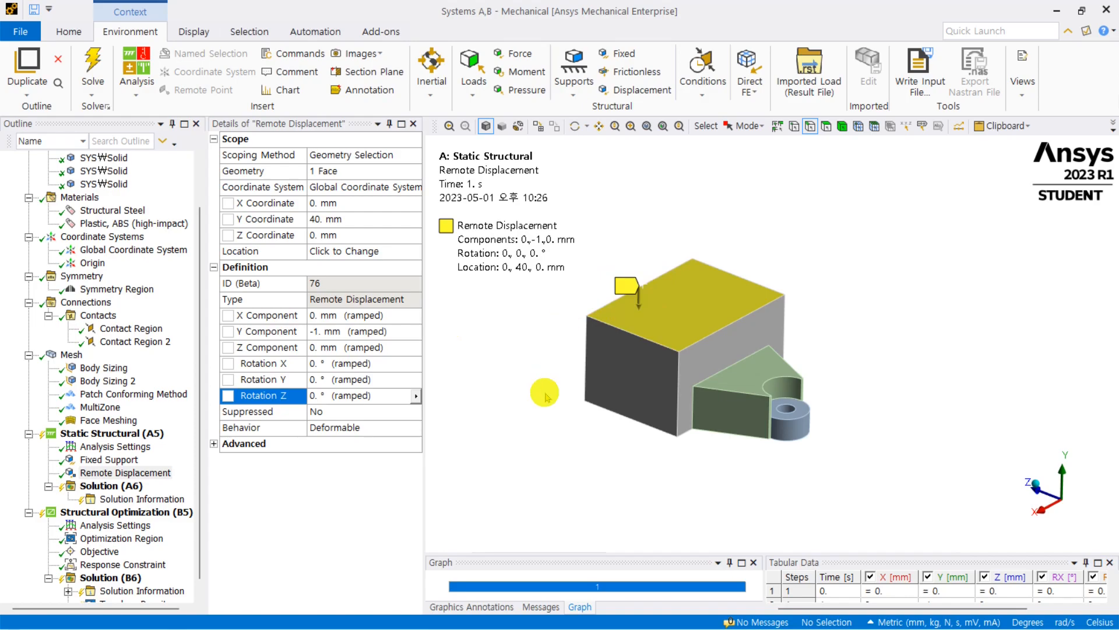
Step: Add a Total Deformation result to the static structural solution
{"action": "scroll", "coordinate": [128, 349], "scroll_direction": "down", "scroll_amount": 1}
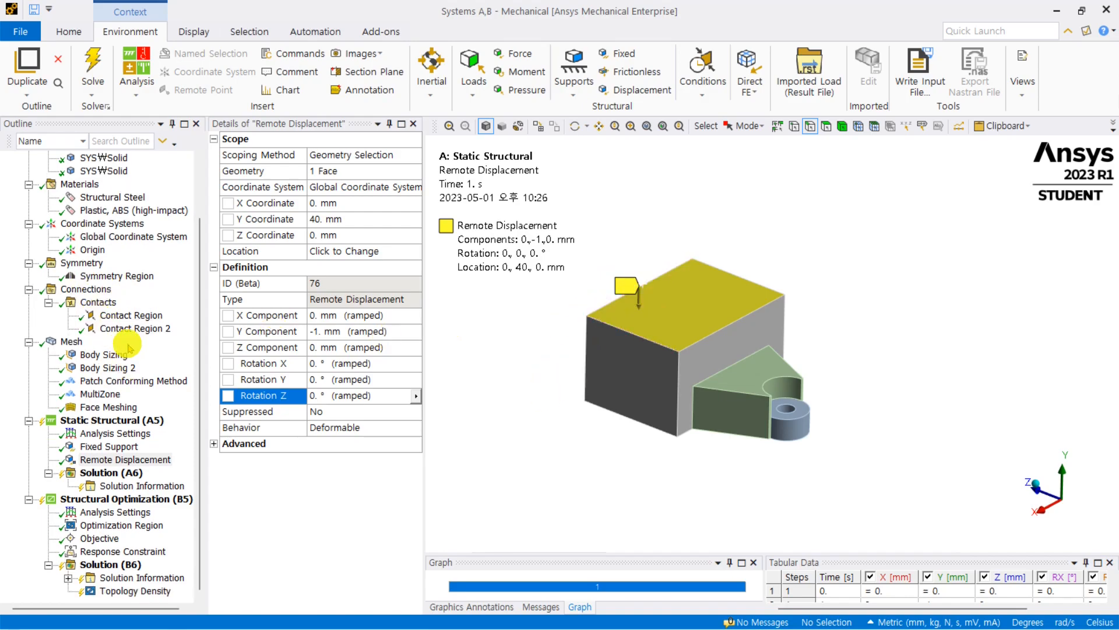
{"action": "left_click", "coordinate": [114, 433]}
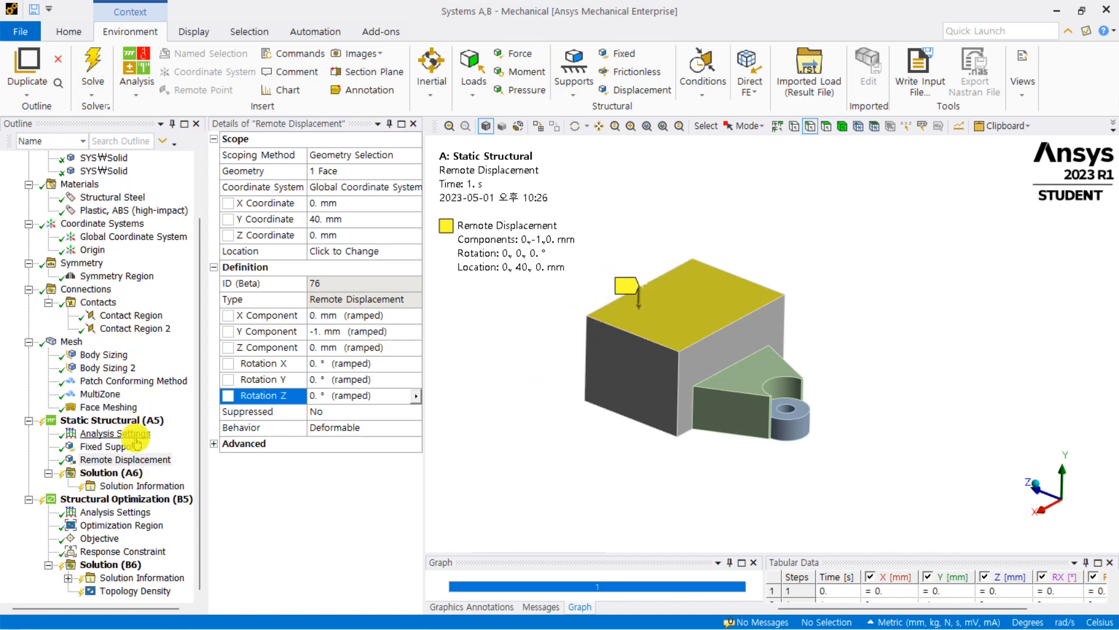
{"action": "left_click", "coordinate": [125, 474]}
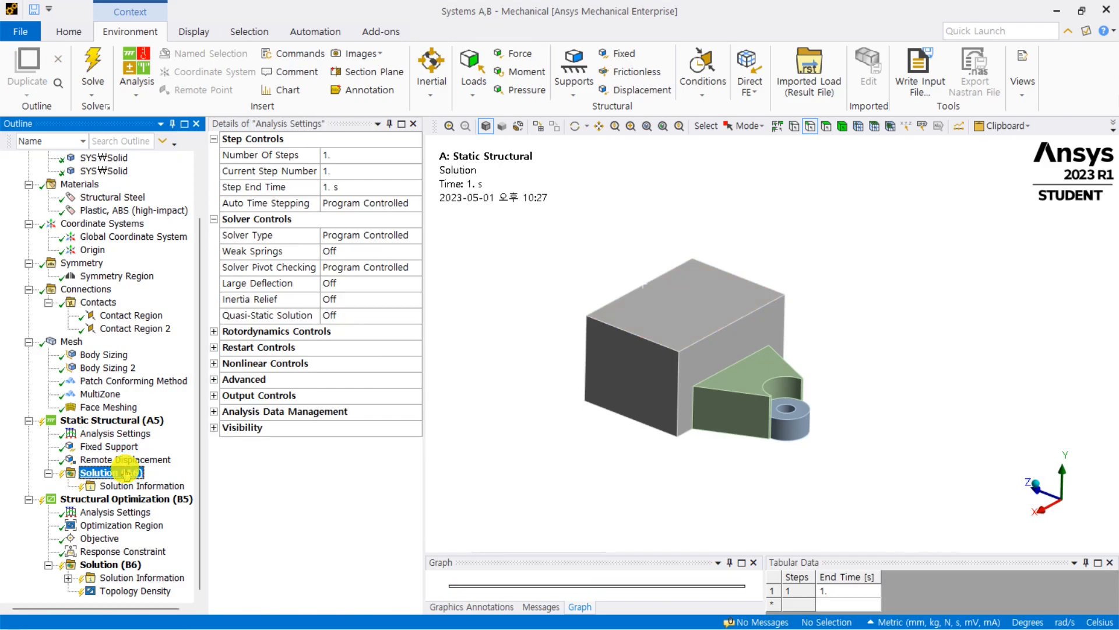
{"action": "right_click", "coordinate": [126, 474]}
{"action": "mouse_move", "coordinate": [261, 488]}
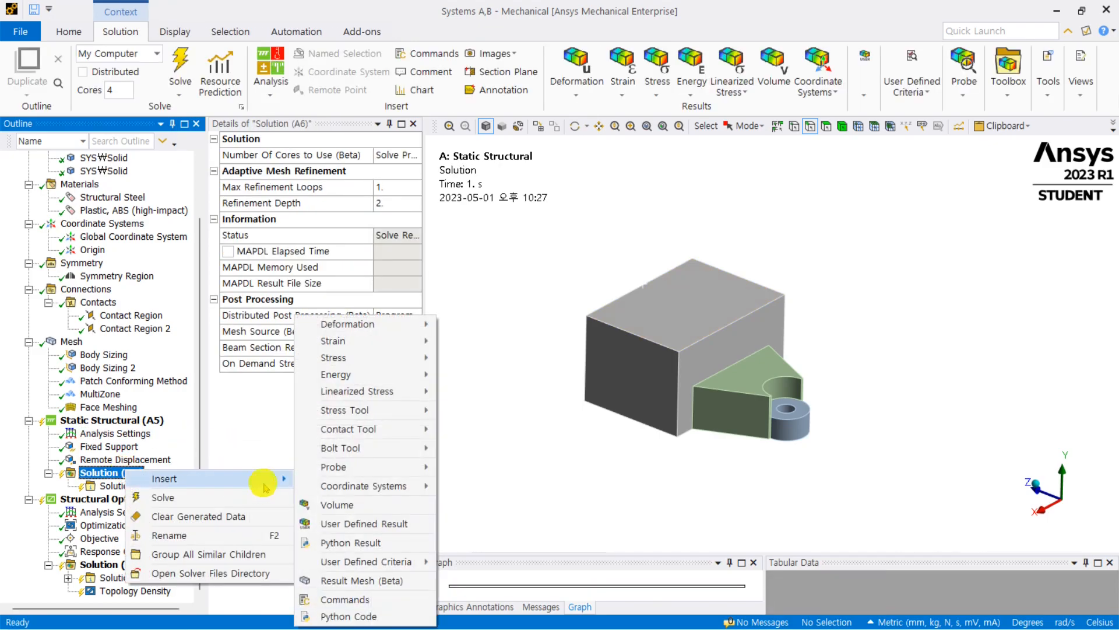
{"action": "mouse_move", "coordinate": [412, 323]}
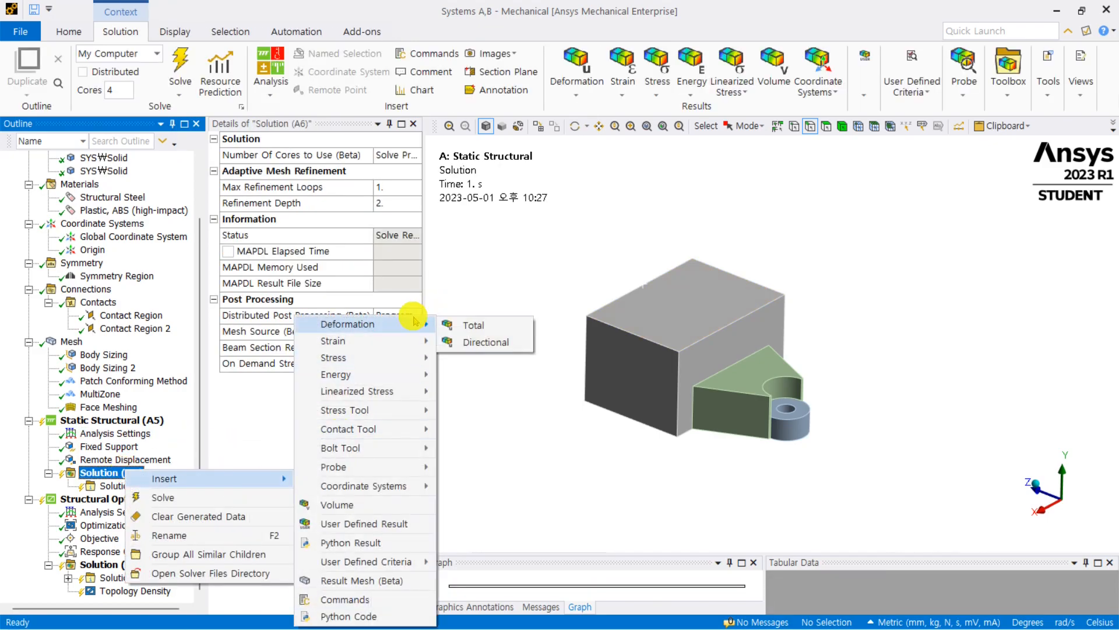
{"action": "left_click", "coordinate": [463, 324]}
Step: Add an Equivalent (von-Mises) stress result to the static structural solution
{"action": "right_click", "coordinate": [125, 472]}
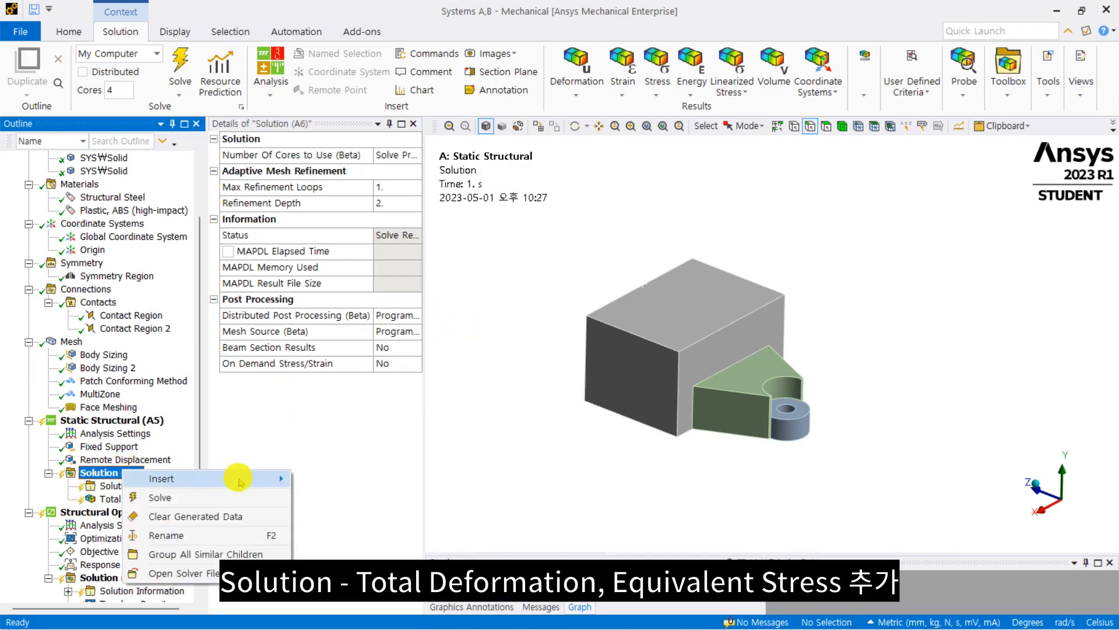
{"action": "mouse_move", "coordinate": [241, 481]}
{"action": "mouse_move", "coordinate": [402, 358]}
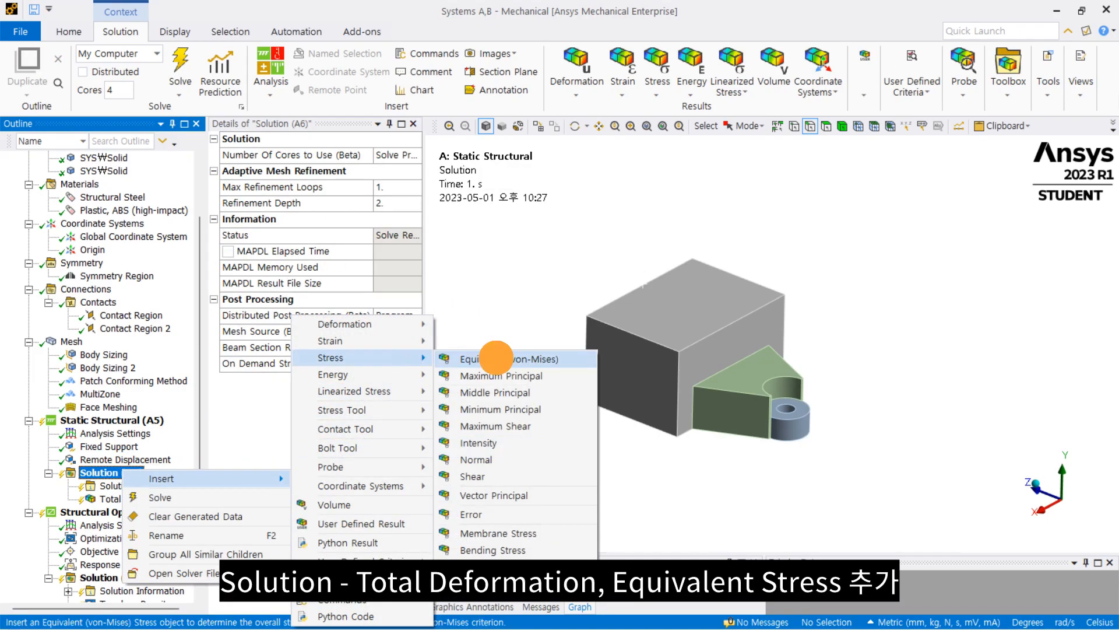
{"action": "left_click", "coordinate": [496, 358]}
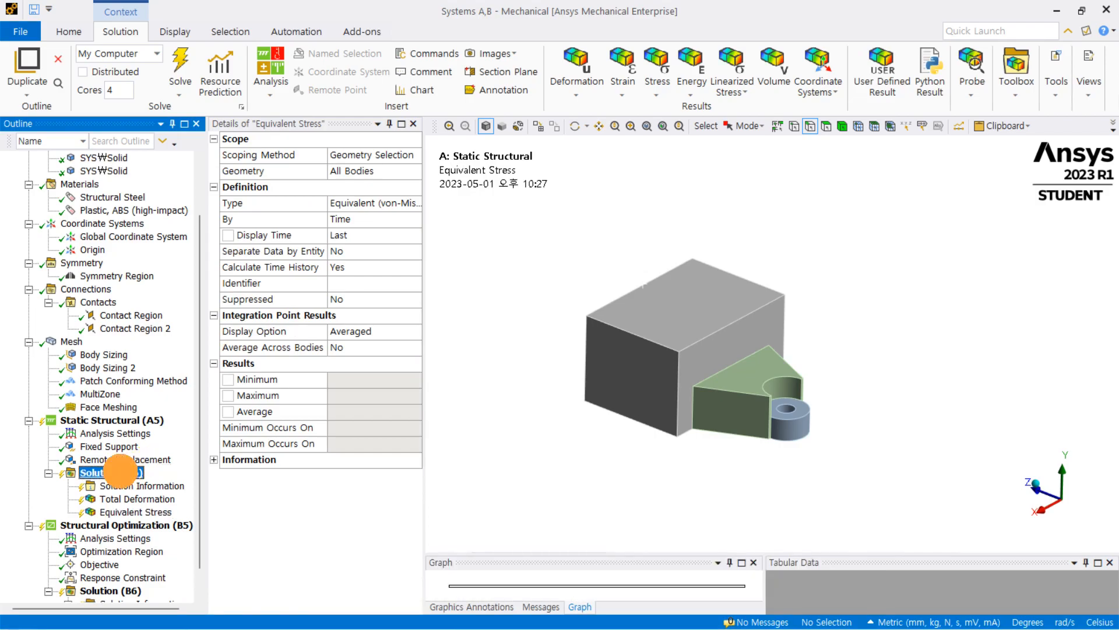
Step: Review the static structural supports and loads on the model and solve the analysis
{"action": "left_click", "coordinate": [120, 471]}
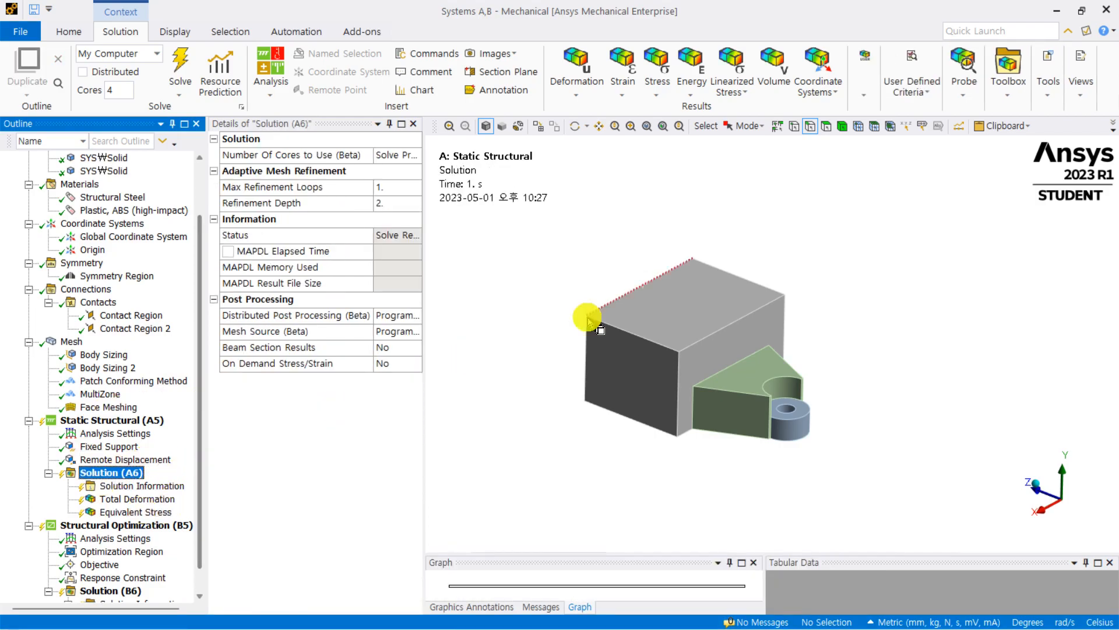
{"action": "left_click", "coordinate": [140, 419]}
{"action": "middle_click_drag", "start_coordinate": [863, 282], "coordinate": [901, 285], "text": "ctrl"}
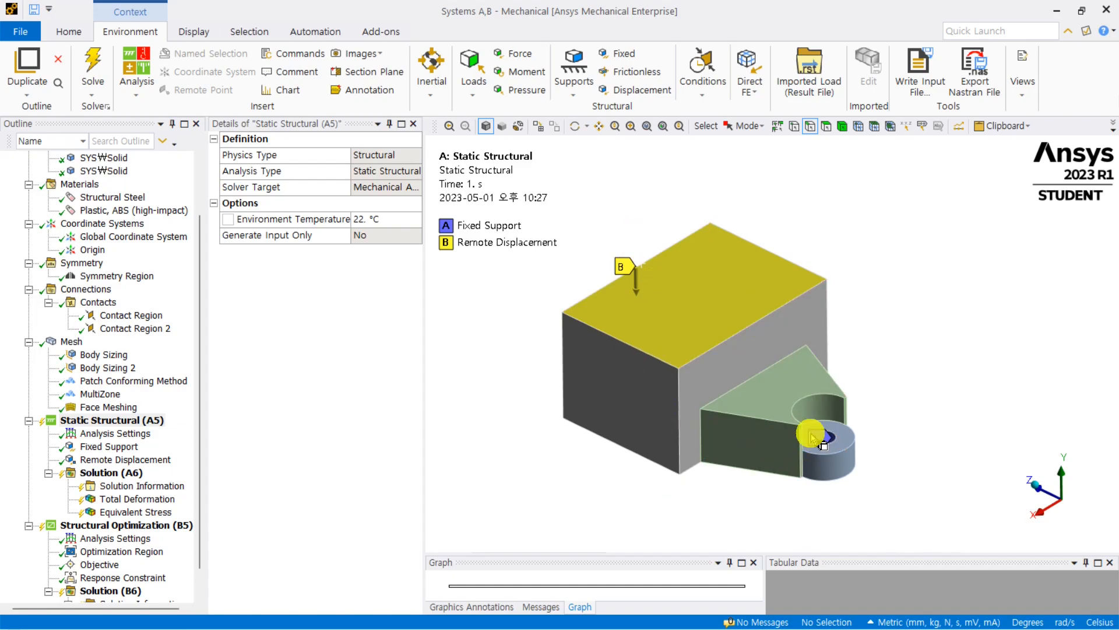
{"action": "left_click", "coordinate": [118, 472]}
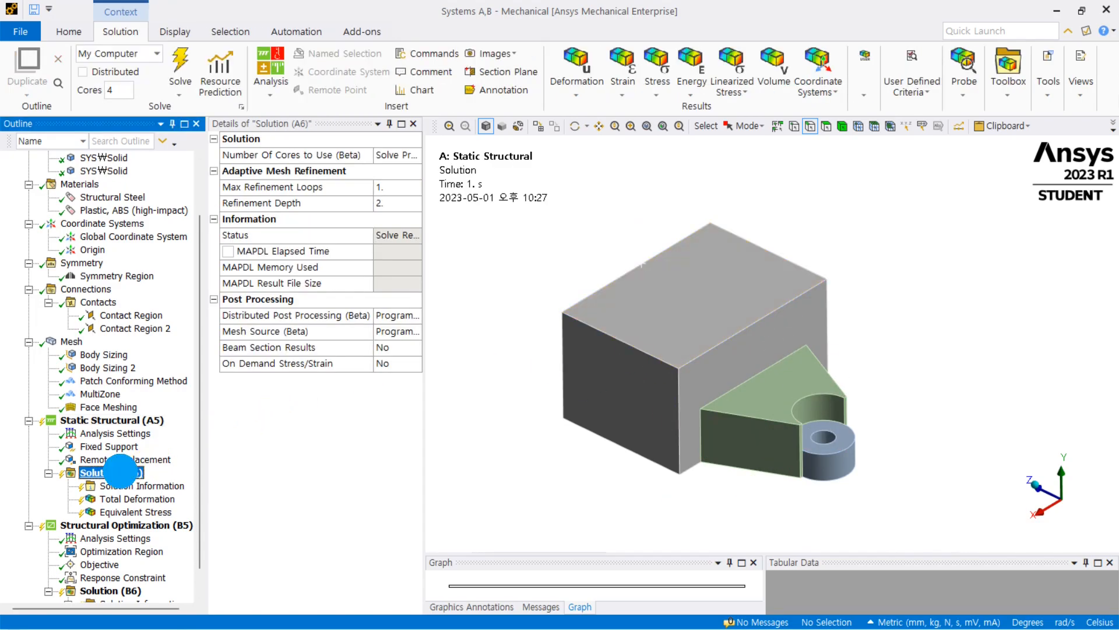
{"action": "right_click", "coordinate": [120, 471]}
{"action": "left_click", "coordinate": [212, 500]}
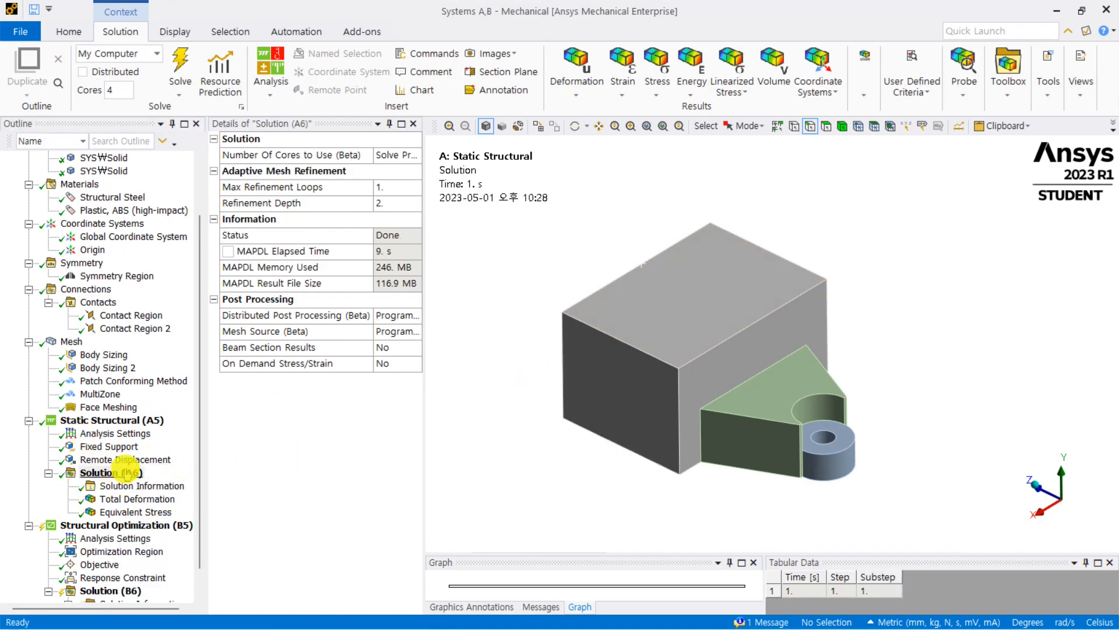
Step: Show the static structural Total Deformation result at 1.0 (True Scale) with the undeformed wireframe overlaid
{"action": "left_click", "coordinate": [133, 500]}
{"action": "middle_click_drag", "start_coordinate": [695, 368], "coordinate": [745, 357]}
{"action": "scroll", "coordinate": [745, 357], "scroll_direction": "down", "scroll_amount": 3}
{"action": "right_click_drag", "start_coordinate": [834, 311], "coordinate": [540, 483]}
{"action": "scroll", "coordinate": [716, 346], "scroll_direction": "down", "scroll_amount": 2}
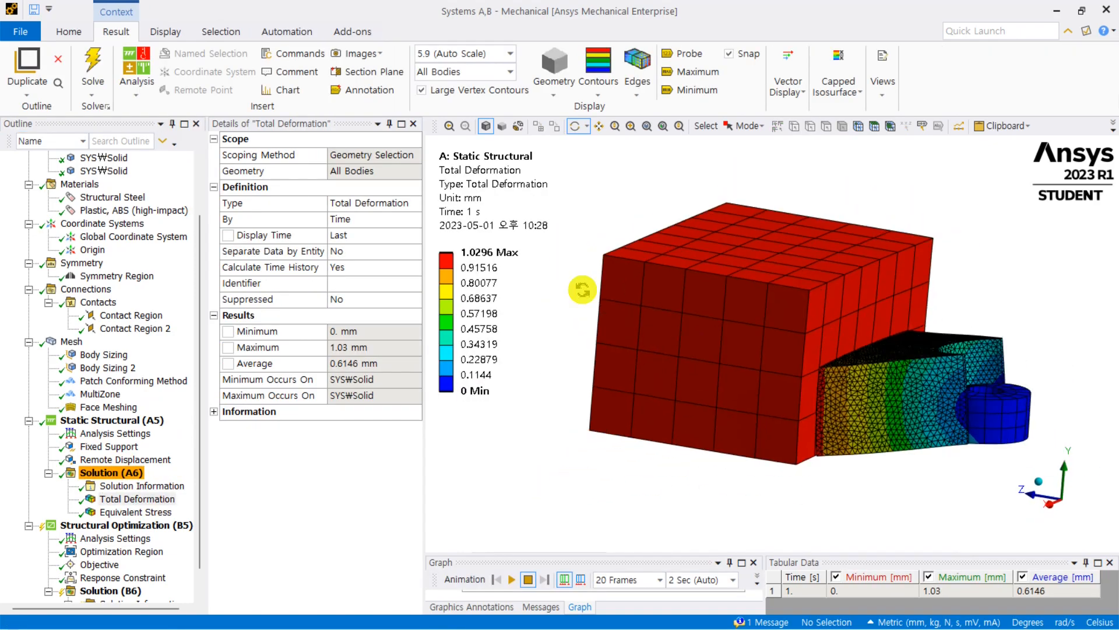
{"action": "left_click", "coordinate": [510, 54]}
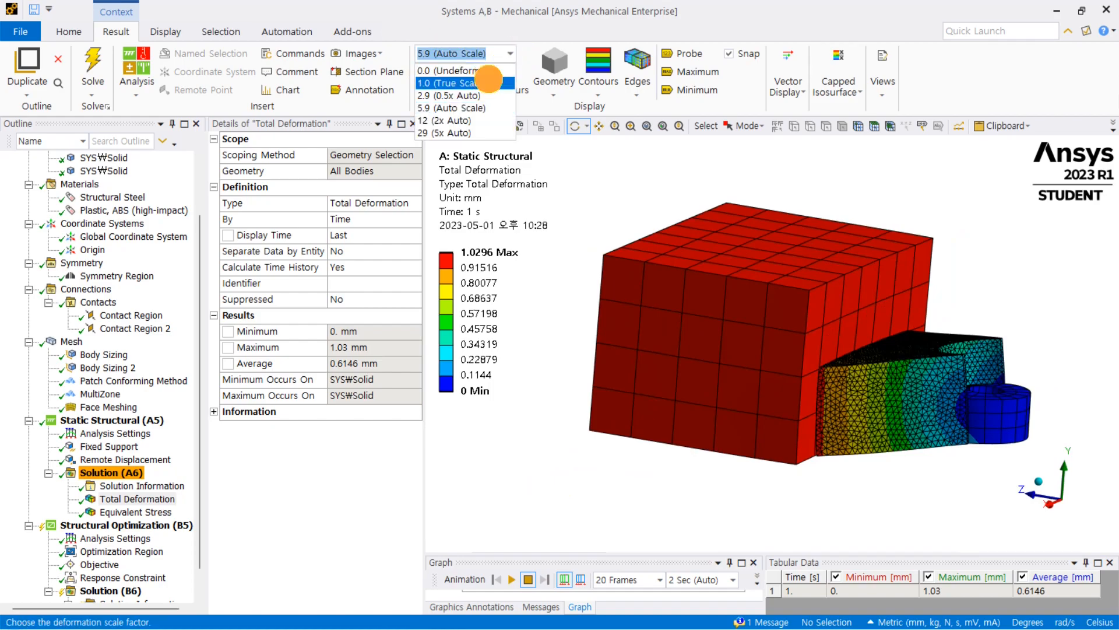
{"action": "left_click", "coordinate": [460, 82]}
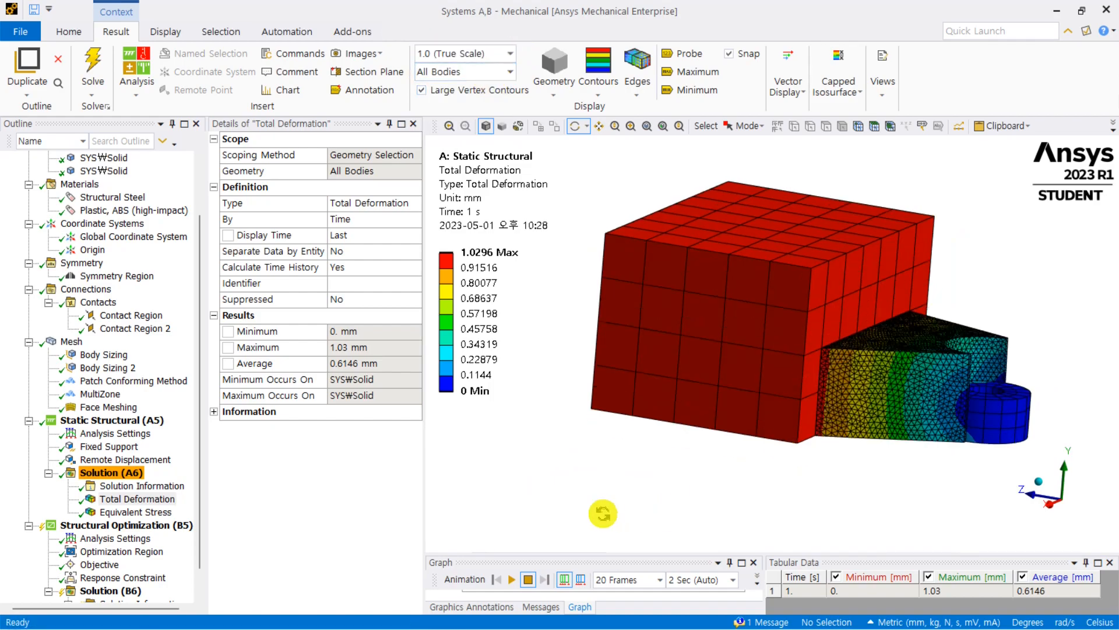
{"action": "left_click", "coordinate": [638, 82]}
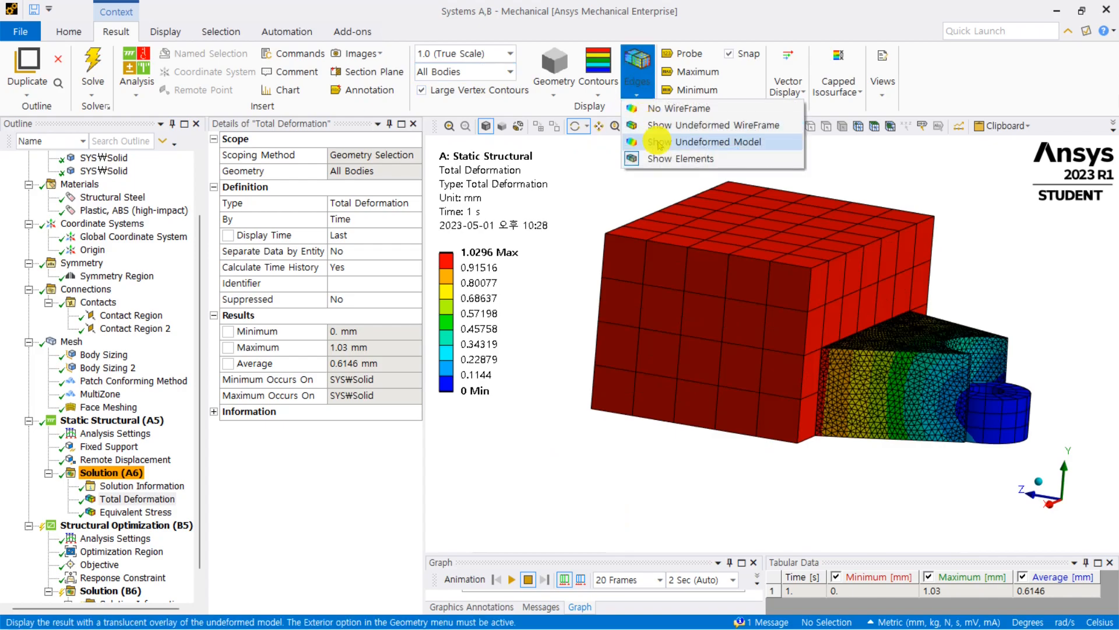
{"action": "left_click", "coordinate": [665, 125]}
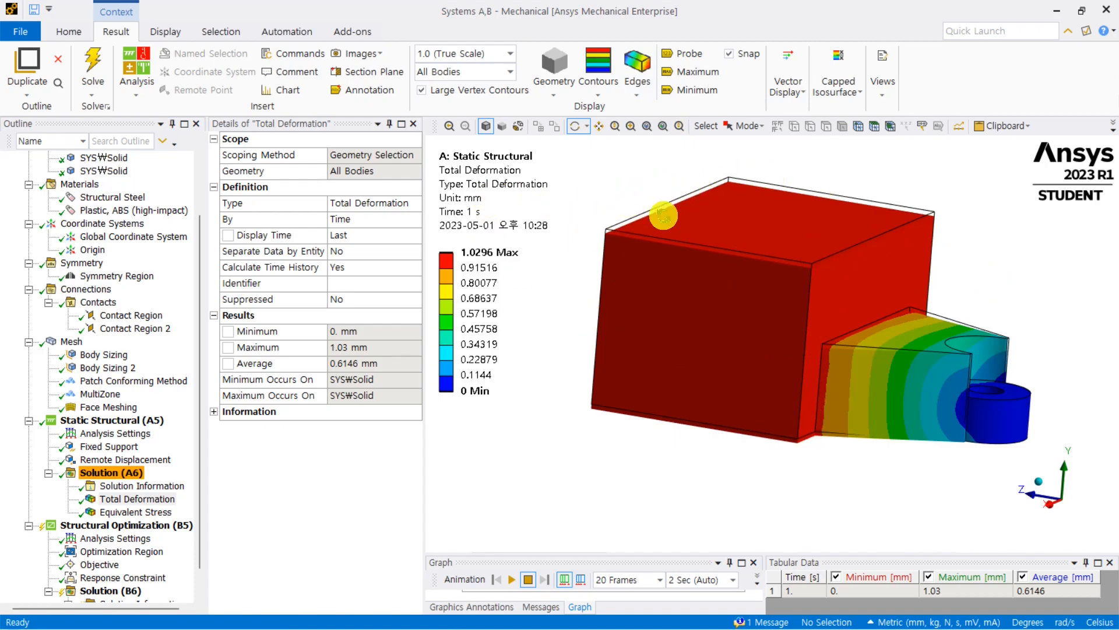
Step: Enlarge the graph area, then play and stop the Total Deformation animation at true scale
{"action": "left_click_drag", "start_coordinate": [634, 551], "coordinate": [636, 515]}
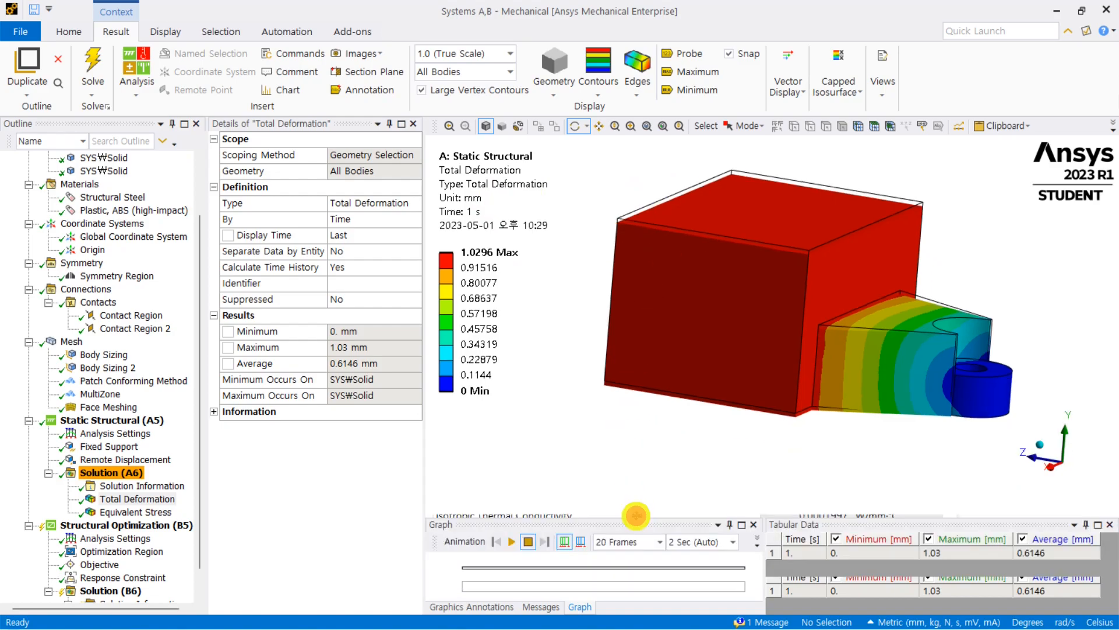
{"action": "left_click", "coordinate": [508, 541]}
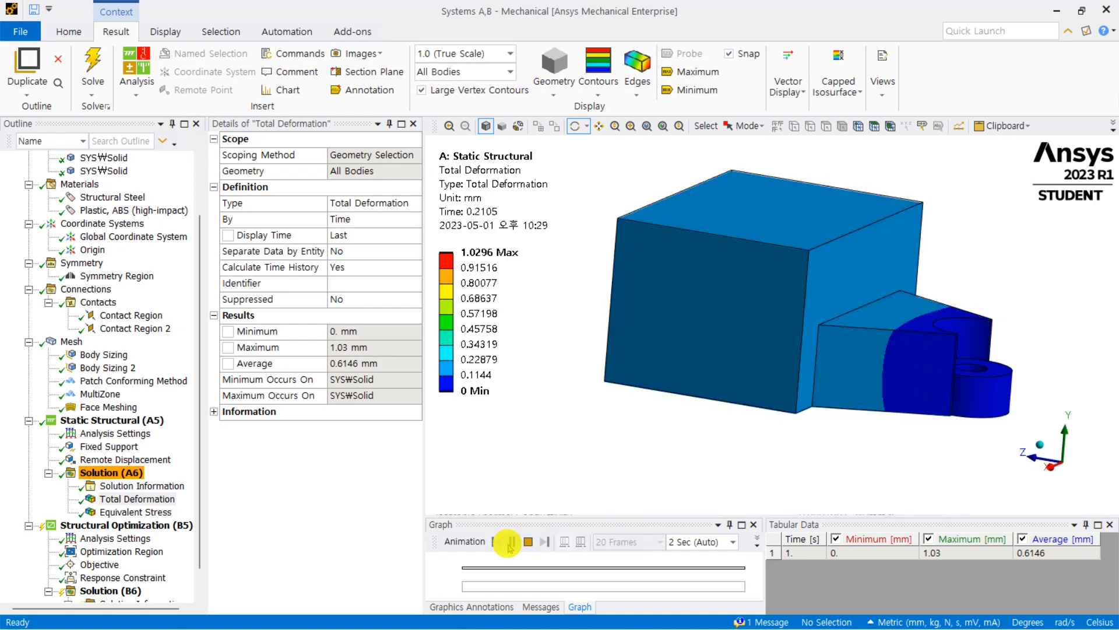
{"action": "left_click", "coordinate": [528, 541]}
Step: Set the deformation scale to 5.9 (Auto Scale) and play and stop the Total Deformation animation
{"action": "left_click", "coordinate": [510, 54]}
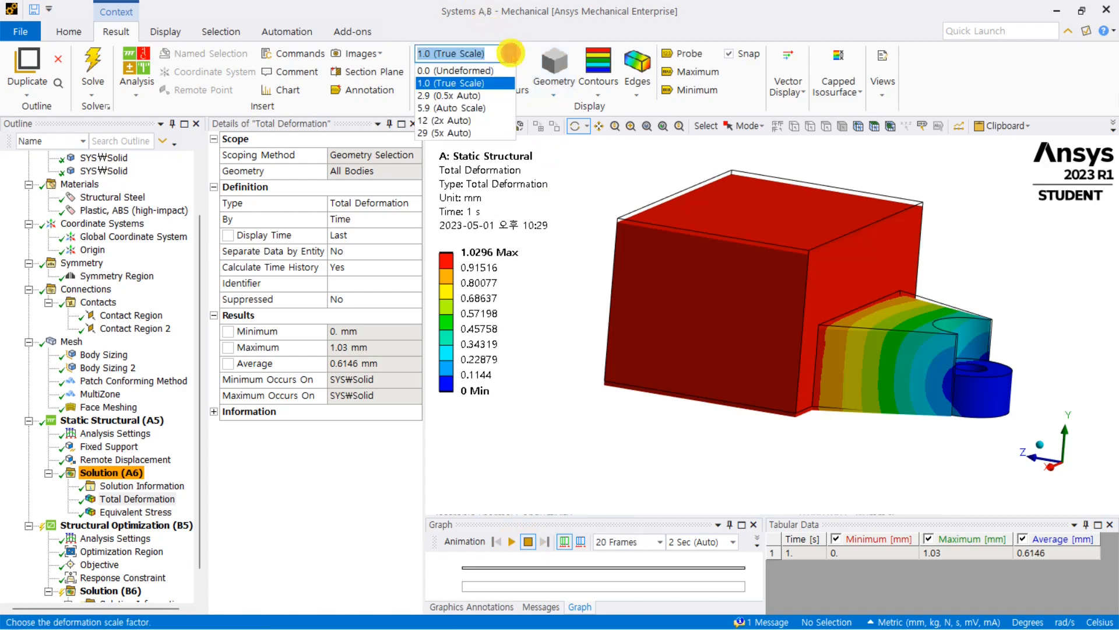
{"action": "left_click", "coordinate": [471, 111]}
{"action": "left_click", "coordinate": [513, 542]}
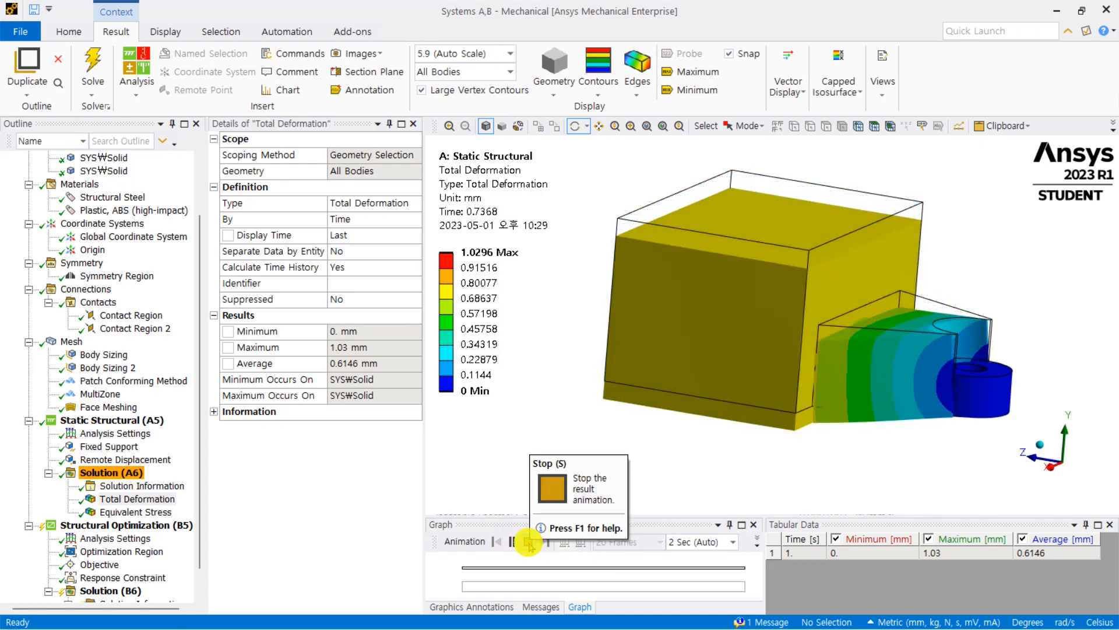
{"action": "left_click", "coordinate": [529, 543]}
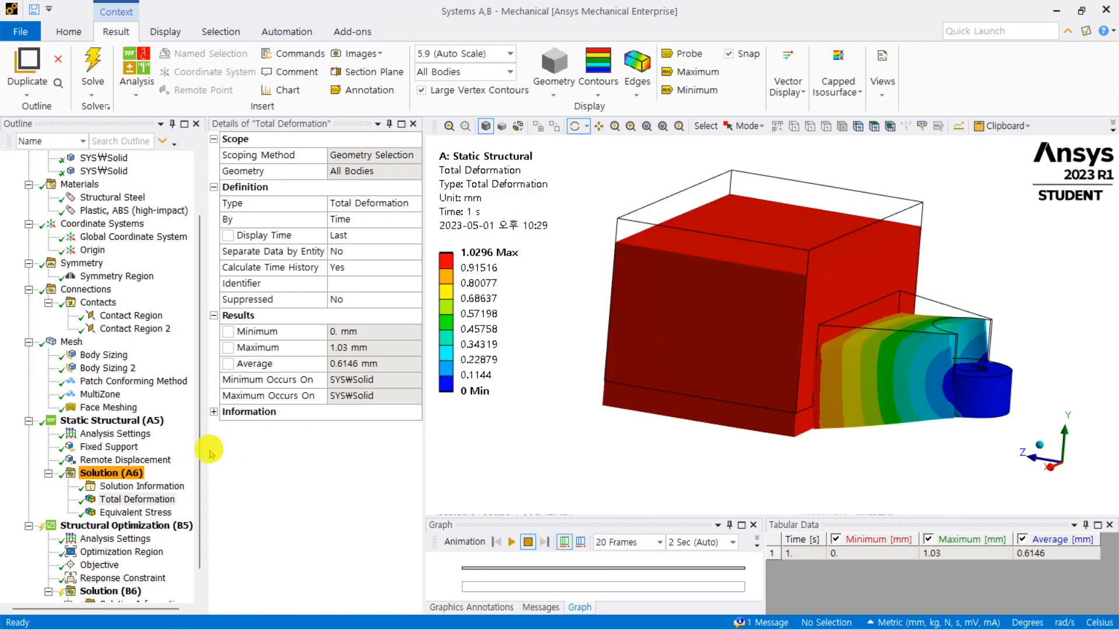
Step: Display the Equivalent Stress result with its Maximum label and examine the peak stress location around the hole
{"action": "left_click", "coordinate": [141, 511]}
{"action": "middle_click_drag", "start_coordinate": [810, 357], "coordinate": [763, 400]}
{"action": "left_click", "coordinate": [702, 74]}
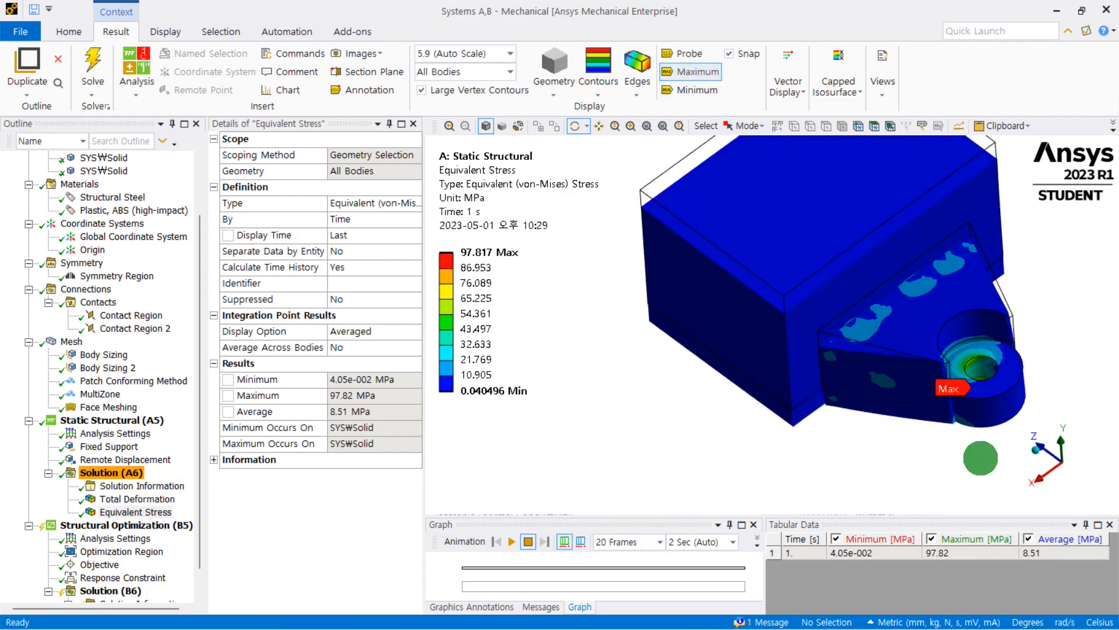
{"action": "middle_click_drag", "start_coordinate": [979, 462], "coordinate": [1011, 303]}
{"action": "right_click_drag", "start_coordinate": [1016, 212], "coordinate": [950, 252]}
{"action": "middle_click_drag", "start_coordinate": [934, 281], "coordinate": [844, 136]}
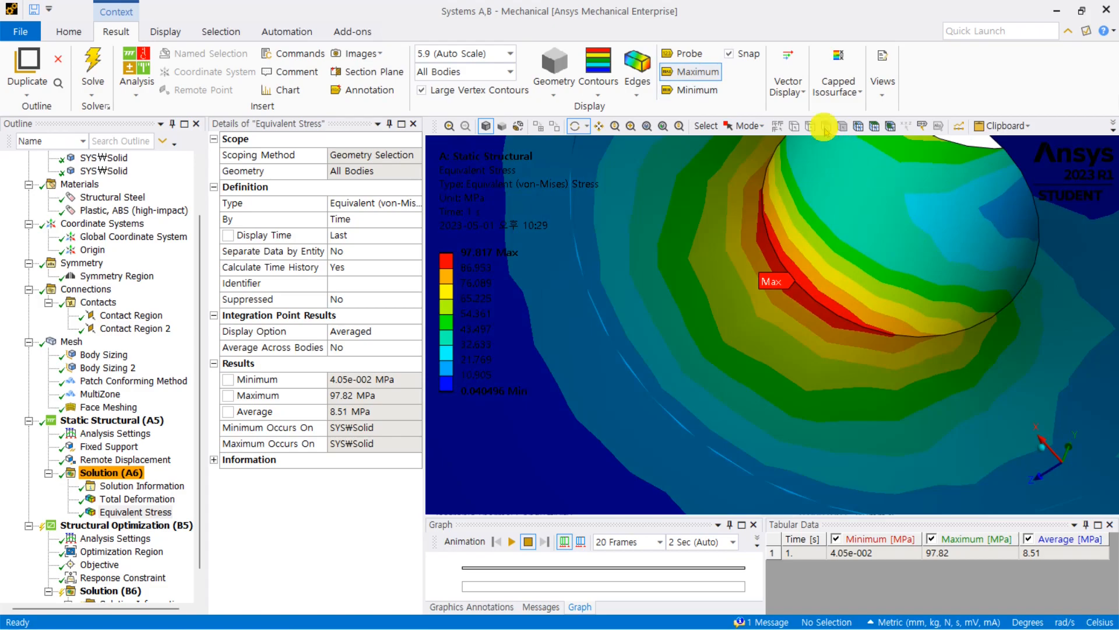
{"action": "middle_click_drag", "start_coordinate": [855, 184], "coordinate": [794, 331]}
{"action": "scroll", "coordinate": [781, 307], "scroll_direction": "down", "scroll_amount": 5}
{"action": "mouse_move", "coordinate": [692, 313]}
{"action": "middle_mouse_down"}
{"action": "mouse_move", "coordinate": [727, 359]}
{"action": "mouse_move", "coordinate": [757, 373]}
{"action": "mouse_move", "coordinate": [764, 354]}
{"action": "middle_mouse_up"}
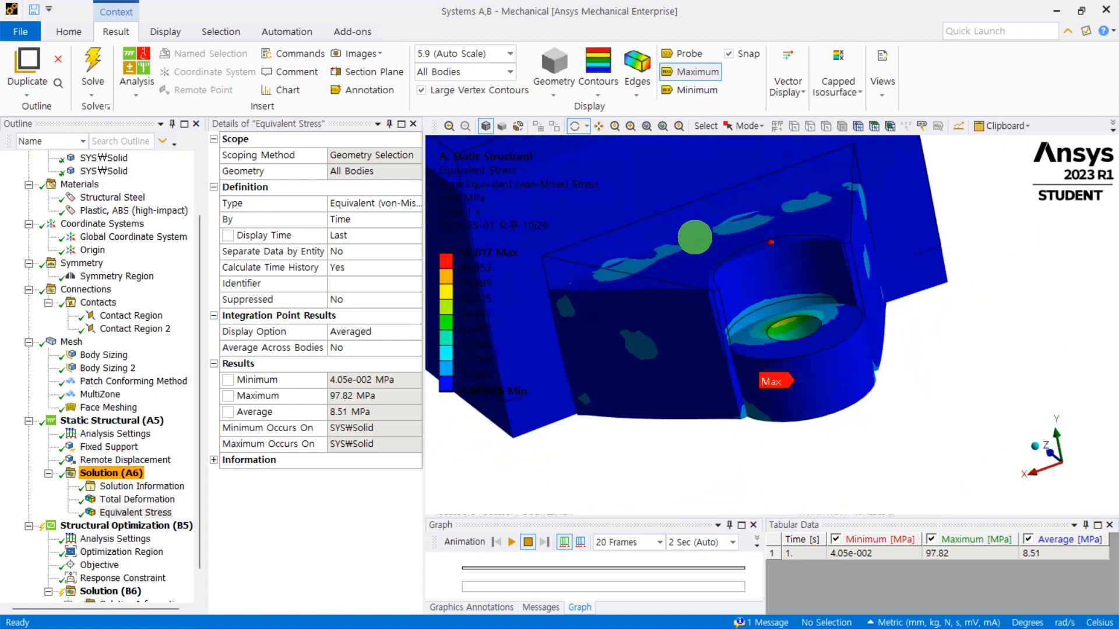
Step: Animate the Equivalent Stress result and examine the stress development on the bracket and ring from several angles
{"action": "left_click", "coordinate": [510, 541]}
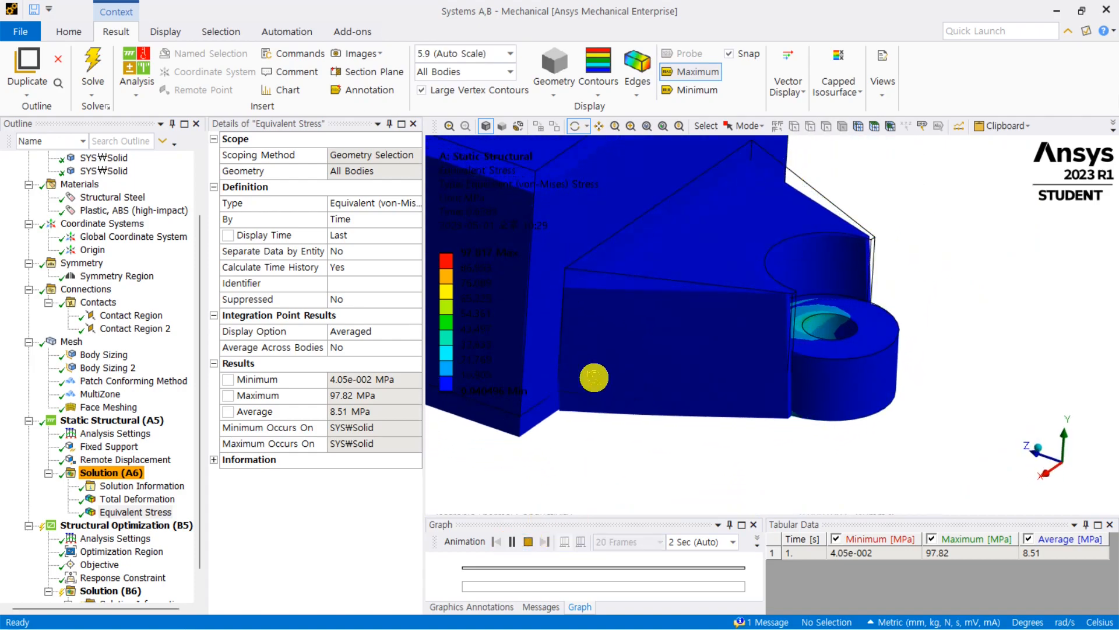
{"action": "middle_click_drag", "start_coordinate": [771, 237], "coordinate": [827, 292]}
{"action": "scroll", "coordinate": [727, 219], "scroll_direction": "down", "scroll_amount": 5}
{"action": "scroll", "coordinate": [824, 282], "scroll_direction": "up", "scroll_amount": 5}
{"action": "middle_click_drag", "start_coordinate": [827, 293], "coordinate": [849, 306], "text": "ctrl"}
{"action": "middle_click_drag", "start_coordinate": [886, 365], "coordinate": [945, 410]}
{"action": "middle_click_drag", "start_coordinate": [880, 432], "coordinate": [796, 379]}
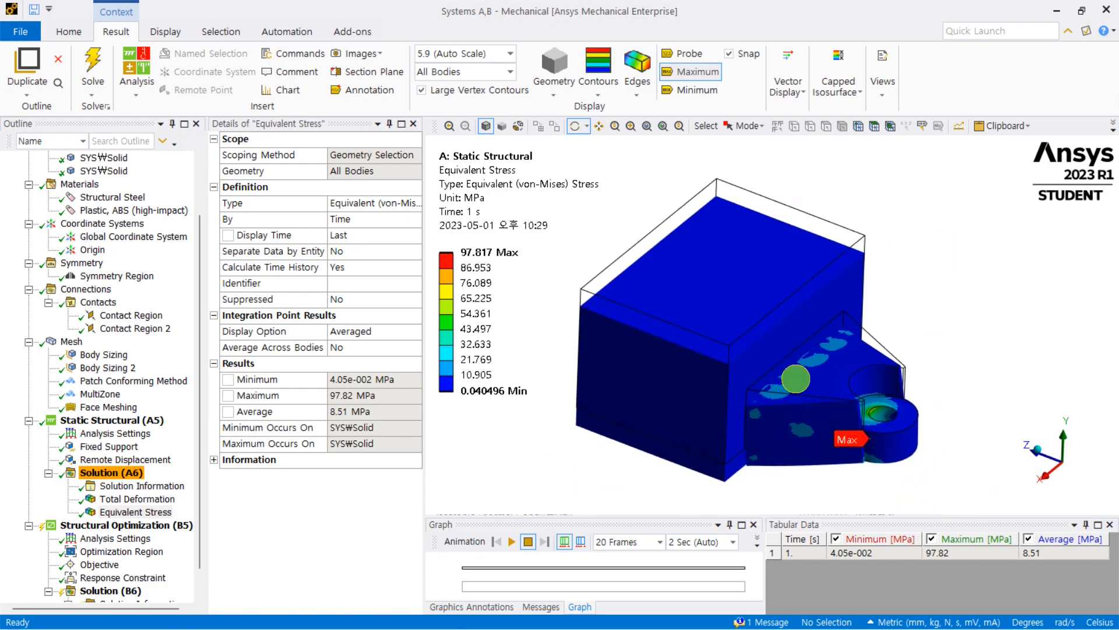
Step: Check in the Workbench project schematic how the Static Structural solution links to the Structural Optimization setup
{"action": "left_click", "coordinate": [114, 471]}
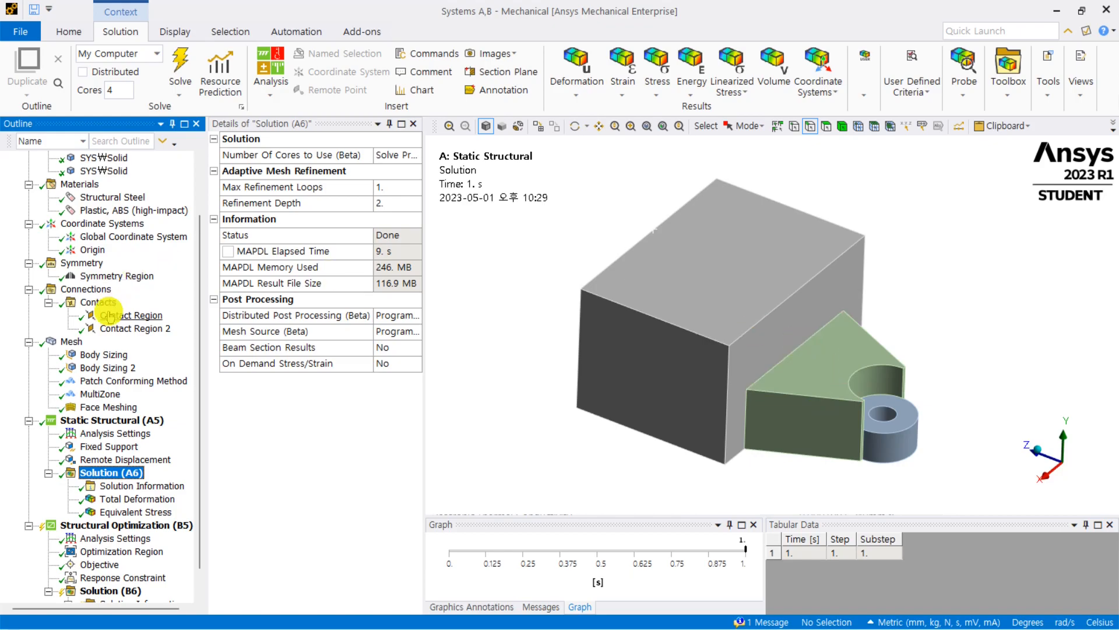
{"action": "scroll", "coordinate": [125, 332], "scroll_direction": "down", "scroll_amount": 1}
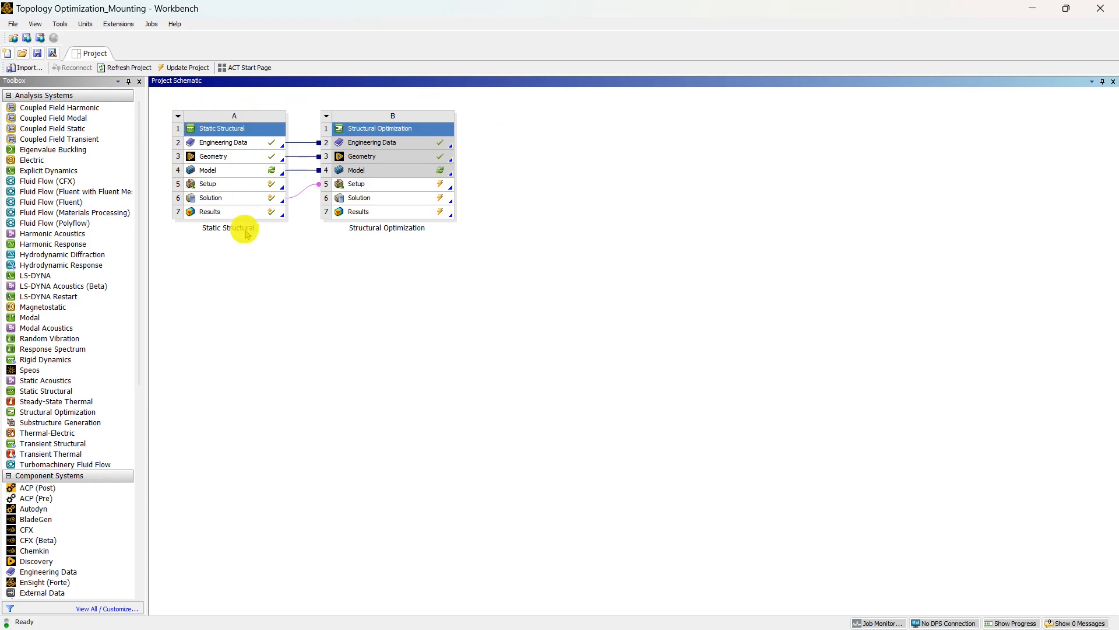
{"action": "left_click", "coordinate": [212, 198]}
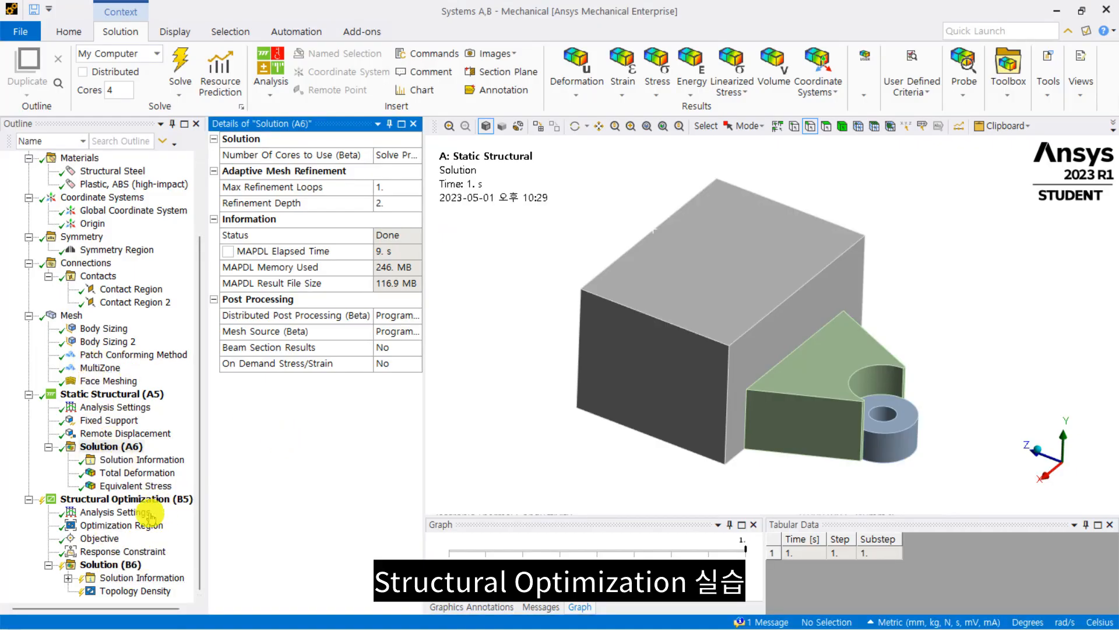
Step: Return to Mechanical and review the Structural Optimization environment and its Analysis Settings
{"action": "left_click", "coordinate": [131, 500]}
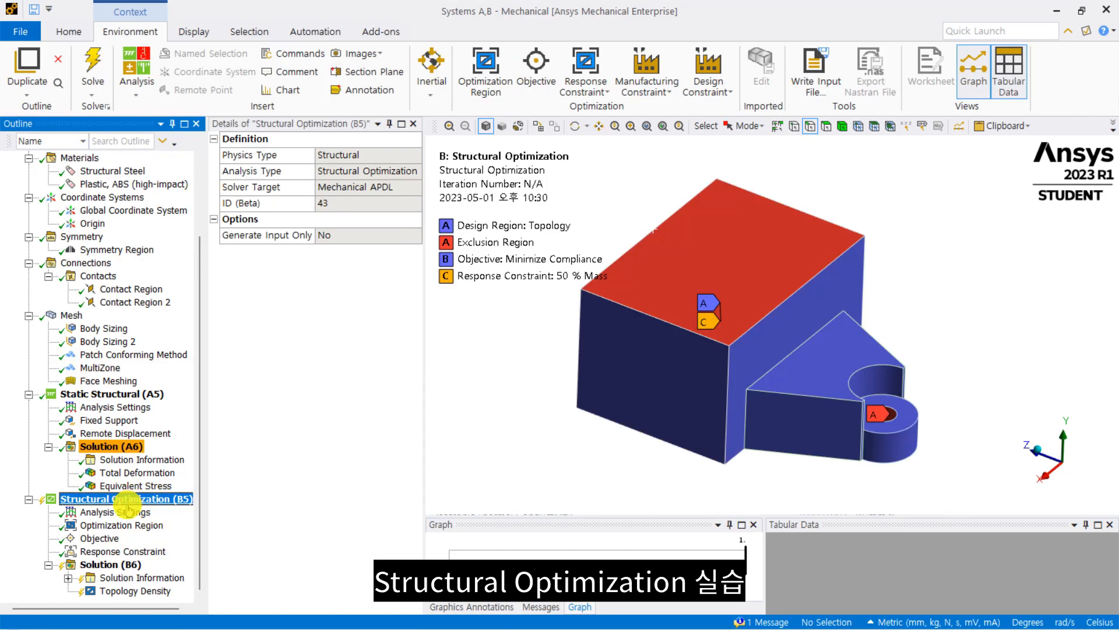
{"action": "left_click", "coordinate": [128, 512]}
{"action": "left_click_drag", "start_coordinate": [385, 205], "coordinate": [327, 206]}
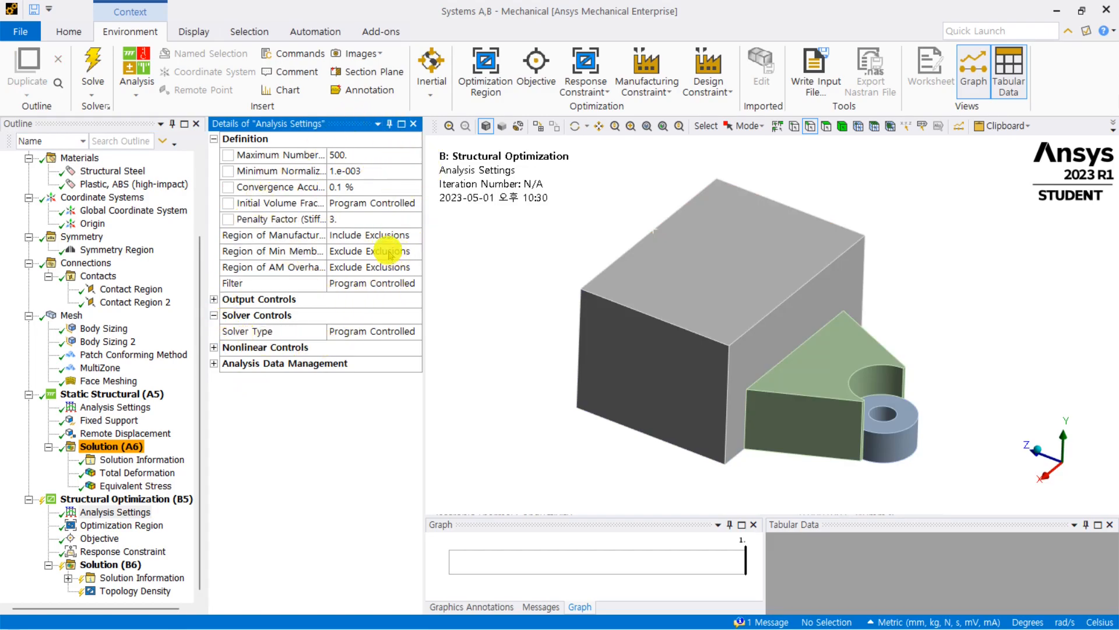
Step: Scope the Optimization Region's Design Region to the triangular bracket body only
{"action": "left_click", "coordinate": [114, 525]}
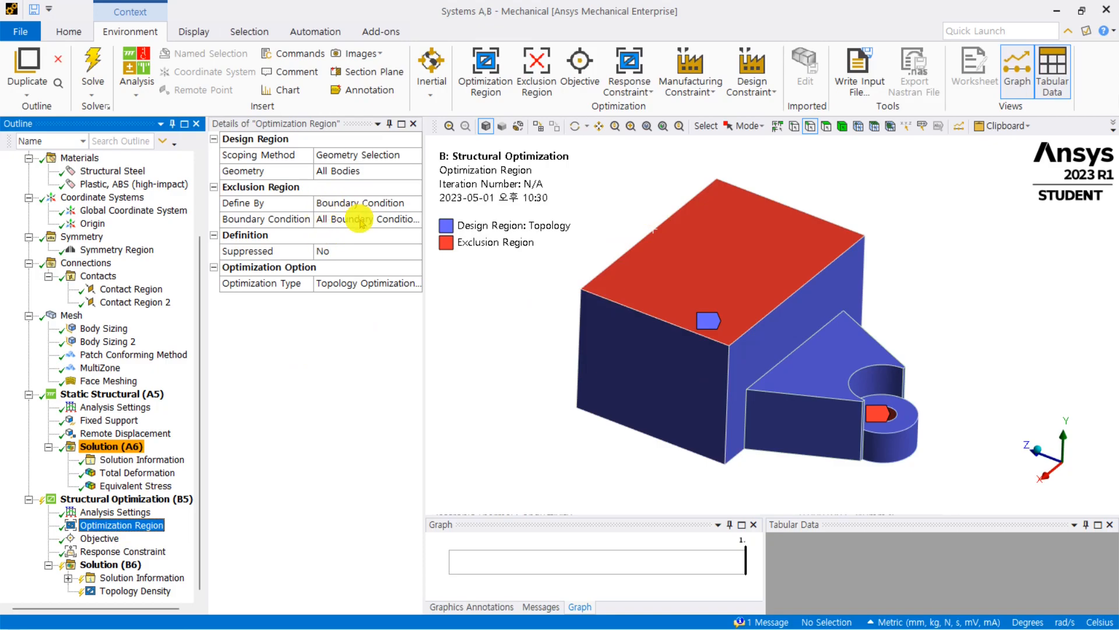
{"action": "left_click", "coordinate": [340, 175]}
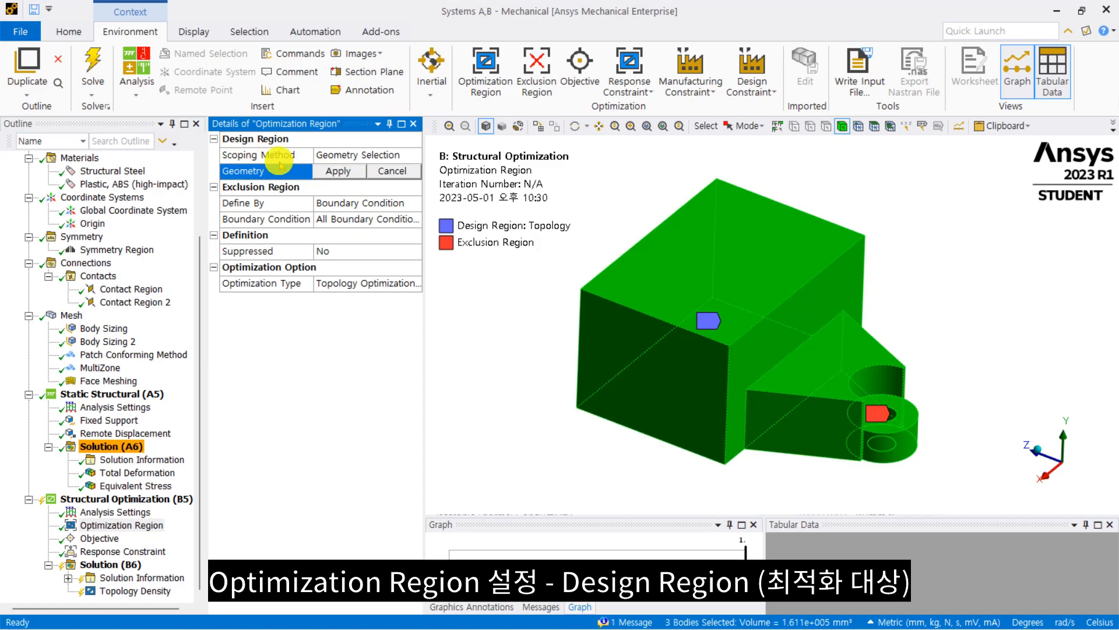
{"action": "left_click", "coordinate": [835, 394]}
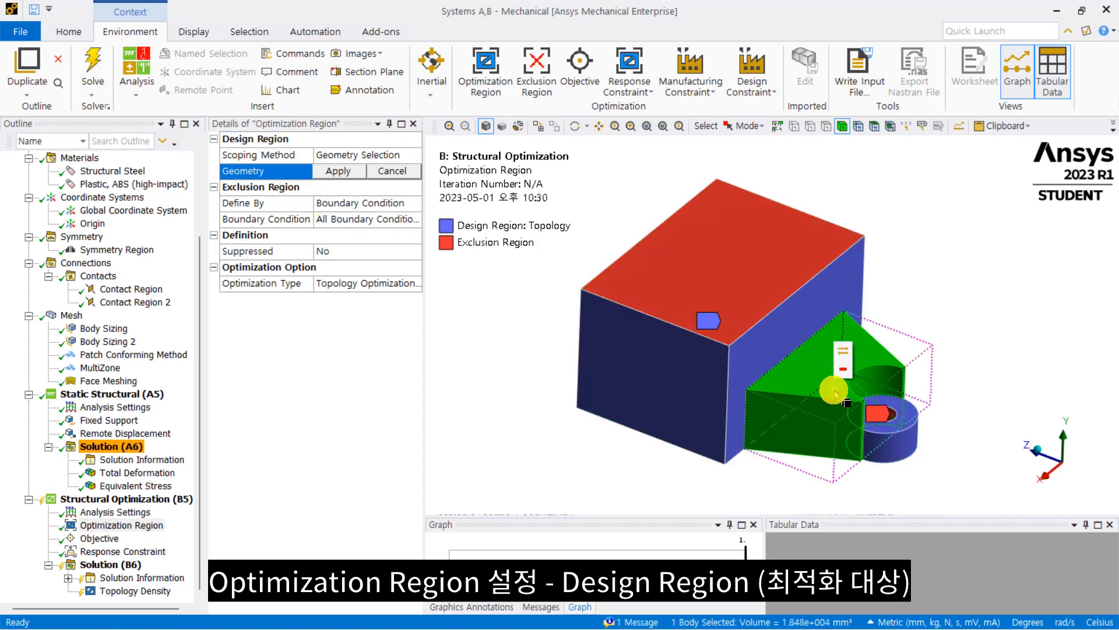
{"action": "left_click", "coordinate": [339, 171]}
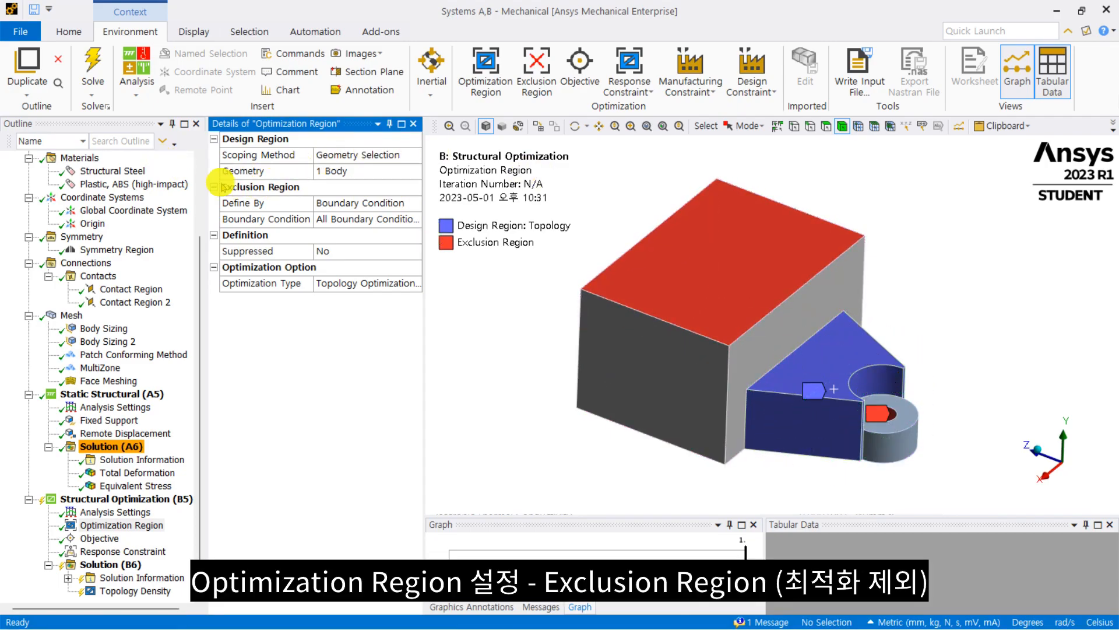
{"action": "left_click", "coordinate": [341, 225]}
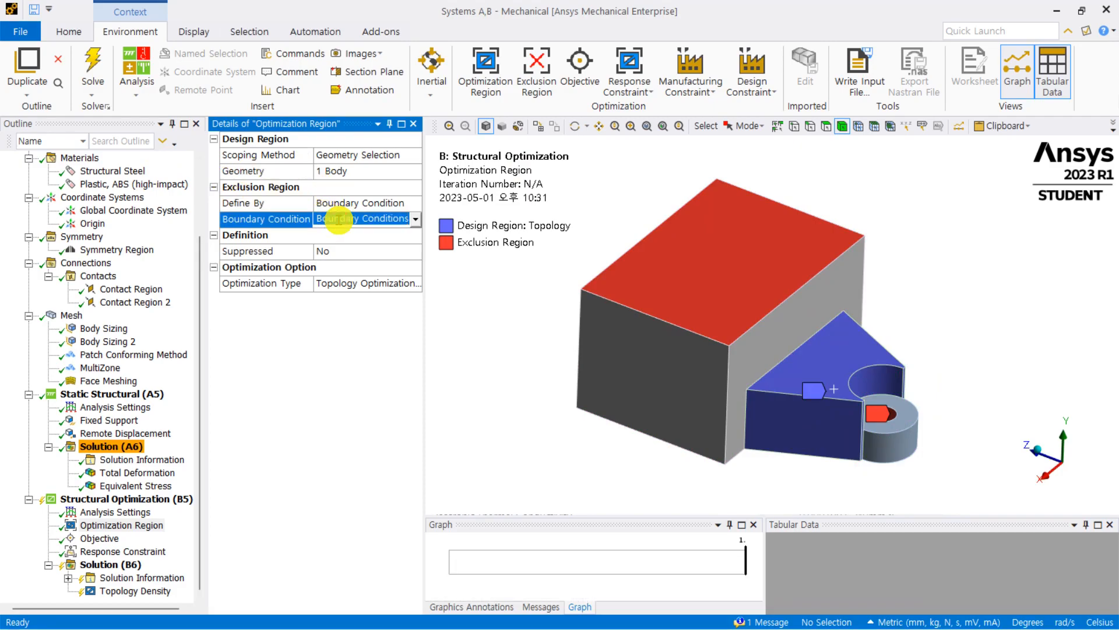
{"action": "left_click", "coordinate": [418, 219]}
{"action": "left_click", "coordinate": [374, 233]}
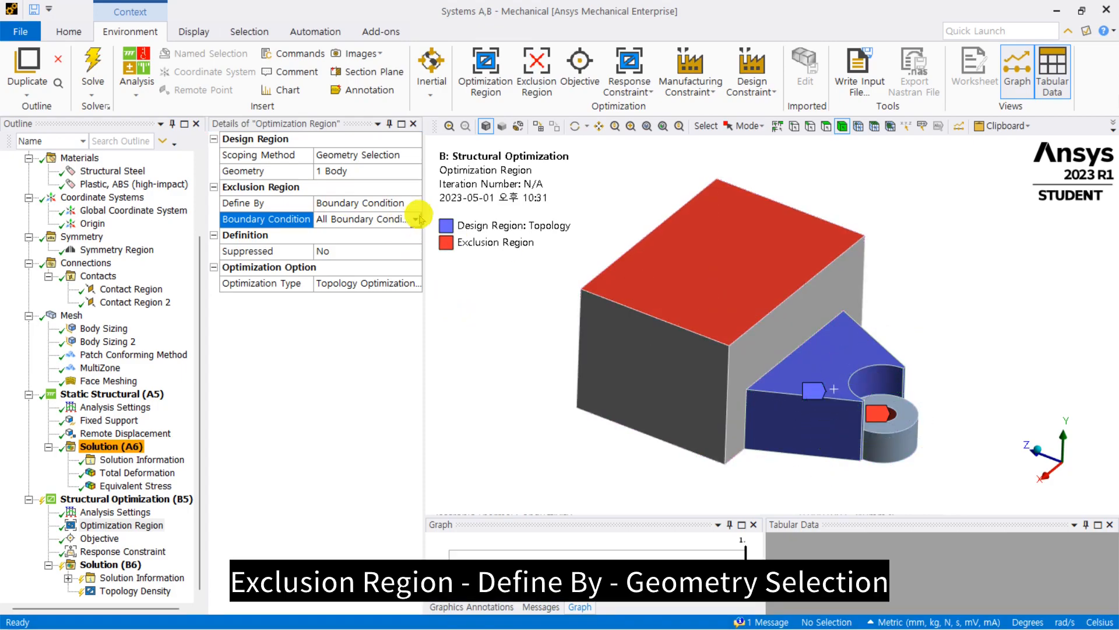
Step: Set the Exclusion Region's Define By option to Geometry Selection
{"action": "left_click", "coordinate": [411, 203]}
{"action": "left_click", "coordinate": [416, 202]}
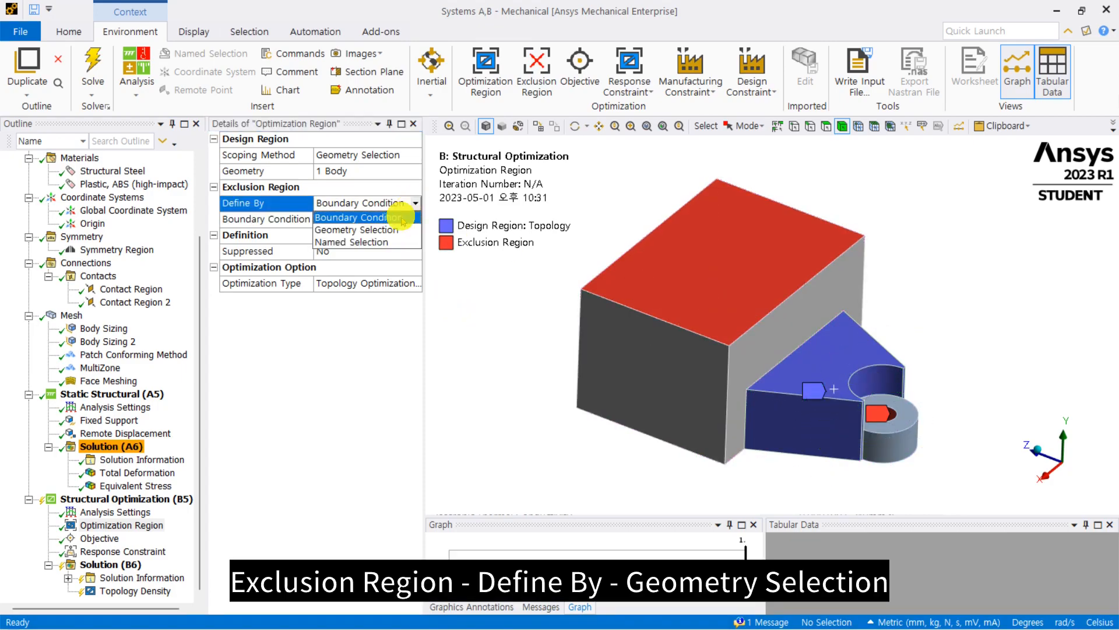
{"action": "left_click", "coordinate": [397, 231]}
Step: Hide all other bodies so that only the triangular bracket is displayed
{"action": "left_click", "coordinate": [338, 219]}
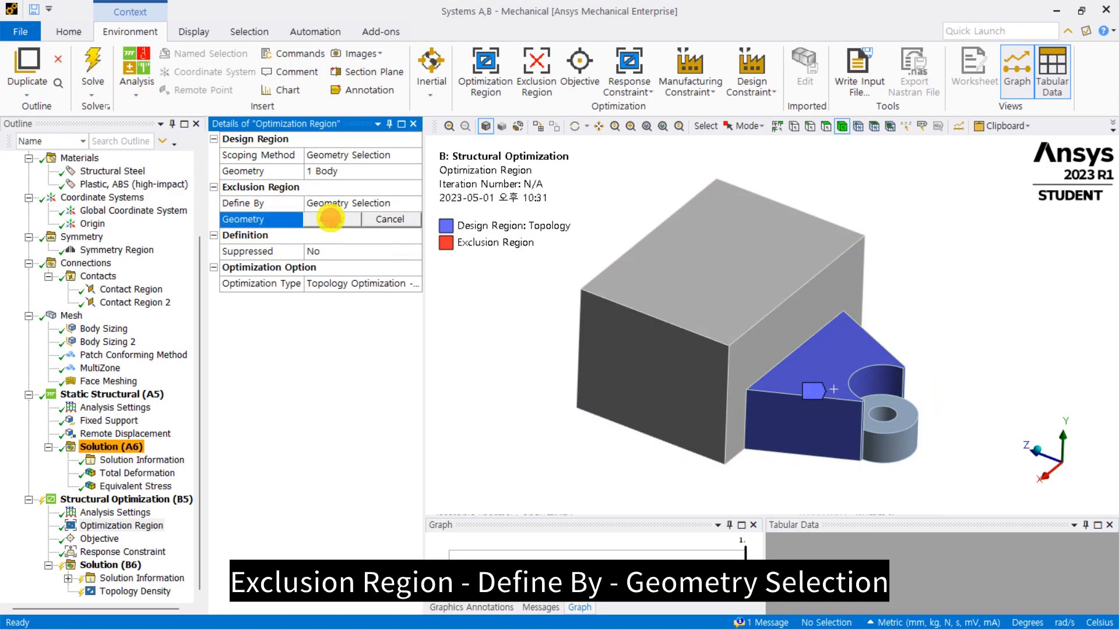
{"action": "left_click", "coordinate": [839, 368]}
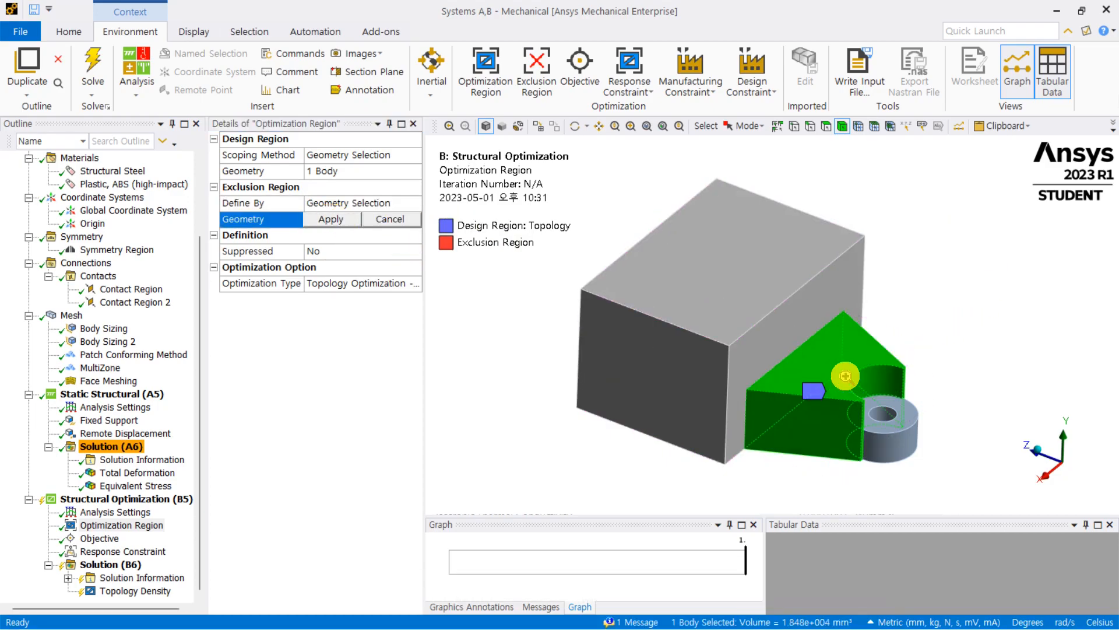
{"action": "right_click", "coordinate": [846, 378]}
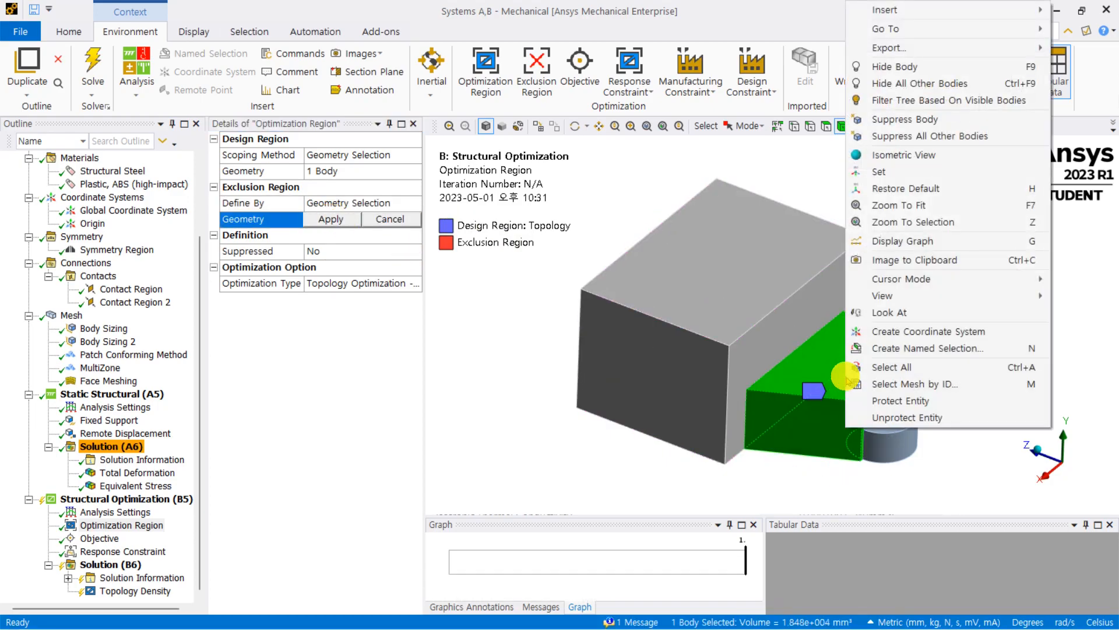
{"action": "left_click", "coordinate": [931, 85]}
{"action": "left_click", "coordinate": [714, 291]}
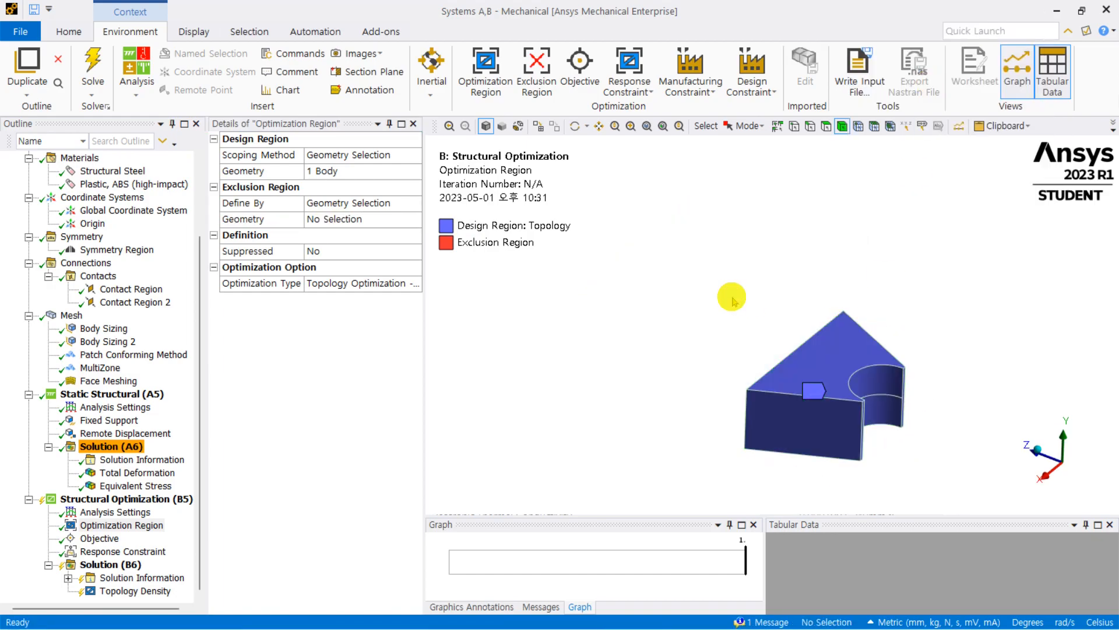
Step: Scope the Exclusion Region to the bracket's two contact faces: the lower curved face and the flat back face
{"action": "left_click", "coordinate": [349, 221]}
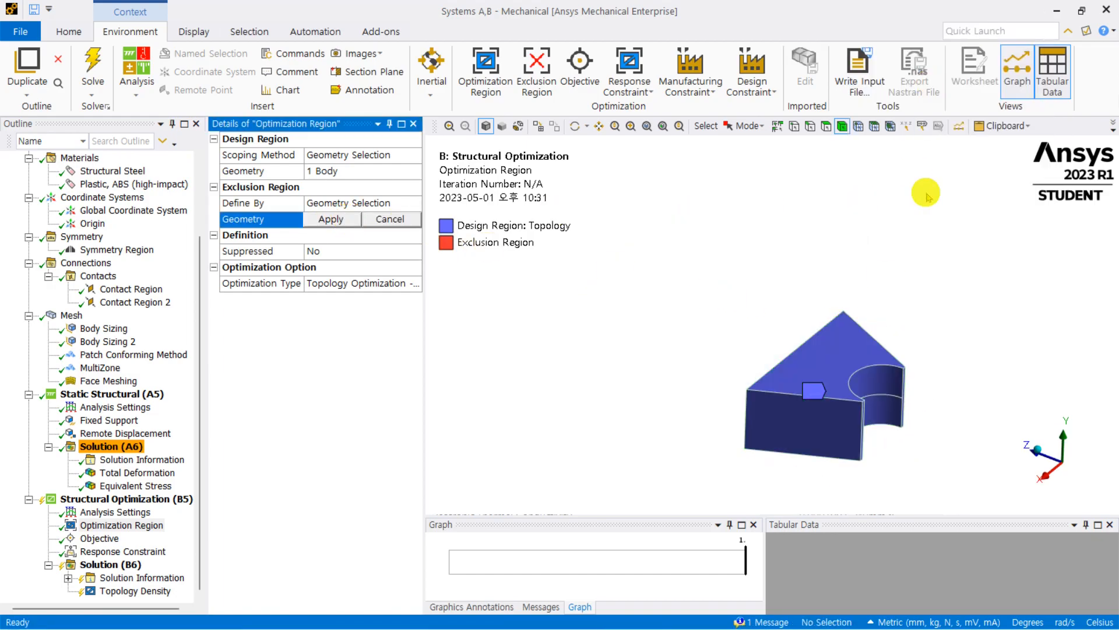
{"action": "left_click", "coordinate": [828, 128]}
{"action": "middle_click_drag", "start_coordinate": [897, 252], "coordinate": [866, 292]}
{"action": "scroll", "coordinate": [899, 411], "scroll_direction": "up", "scroll_amount": 2}
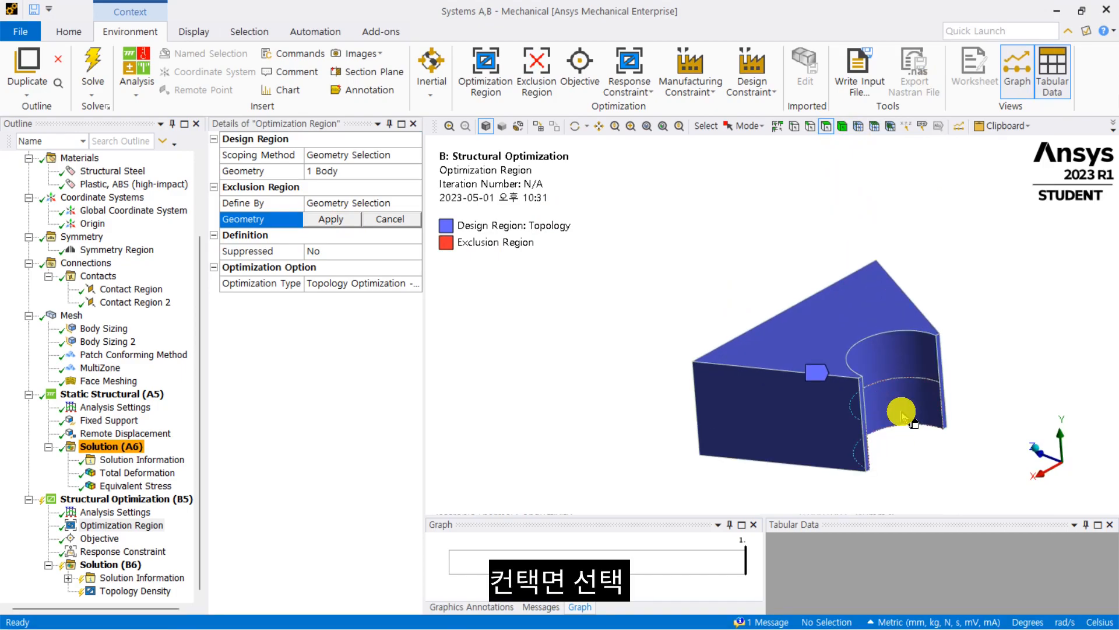
{"action": "left_click", "coordinate": [901, 408]}
{"action": "middle_click_drag", "start_coordinate": [738, 312], "coordinate": [886, 297]}
{"action": "left_click", "coordinate": [781, 360], "text": "ctrl"}
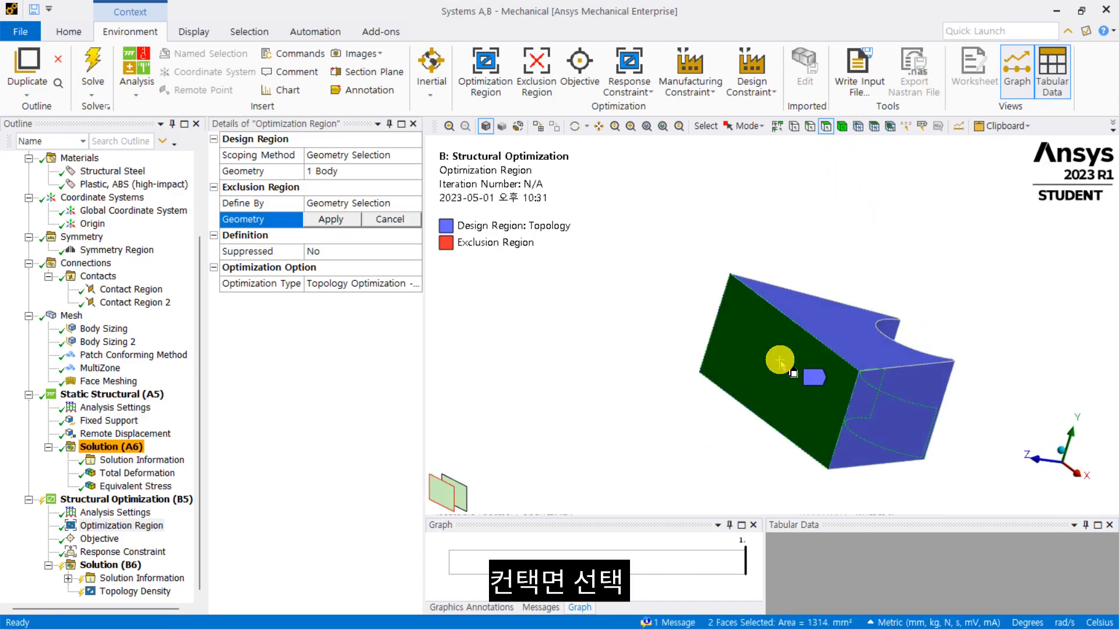
{"action": "left_click", "coordinate": [330, 219]}
{"action": "middle_click_drag", "start_coordinate": [809, 374], "coordinate": [655, 243]}
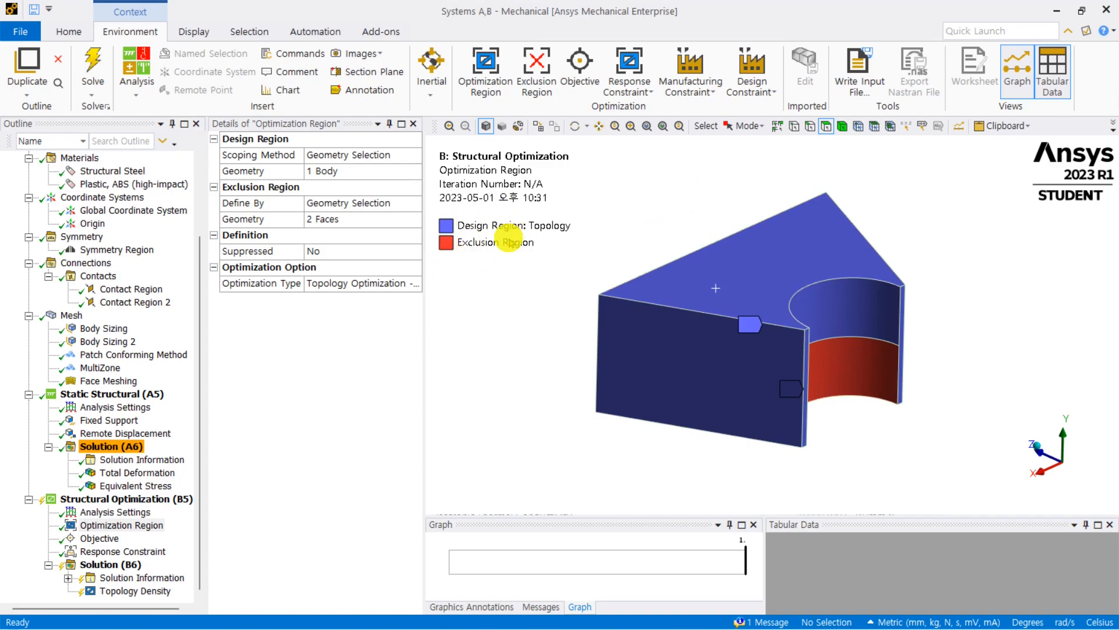
{"action": "left_click", "coordinate": [415, 202]}
{"action": "left_click", "coordinate": [417, 204]}
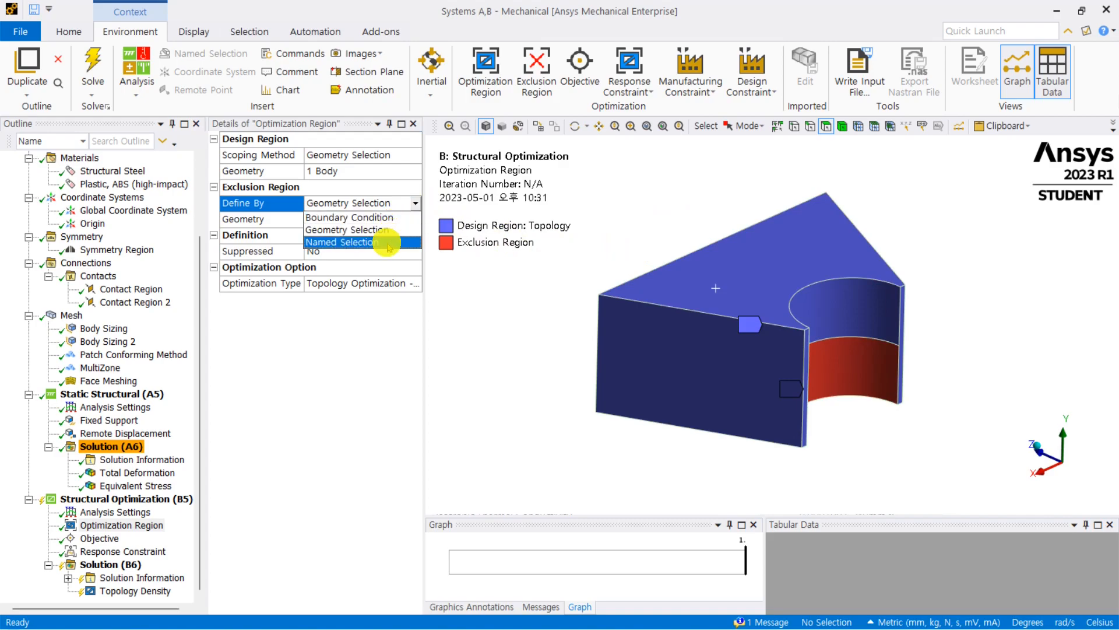
{"action": "left_click", "coordinate": [543, 334]}
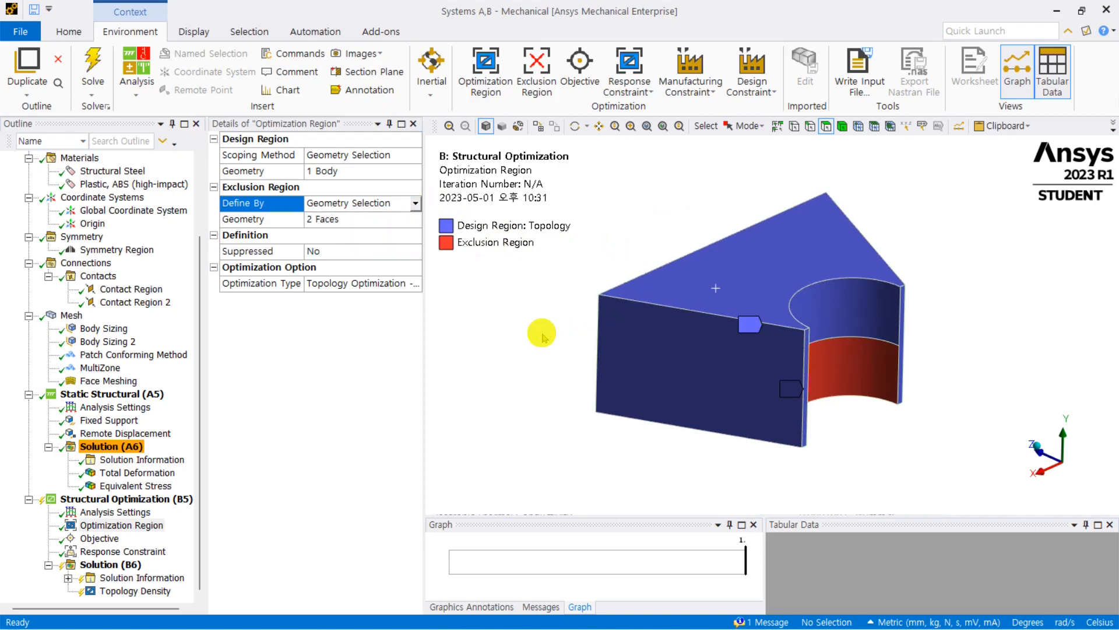
Step: Set the Optimization Region's Optimization Type to Topology Optimization - Density Based
{"action": "left_click_drag", "start_coordinate": [423, 290], "coordinate": [624, 282]}
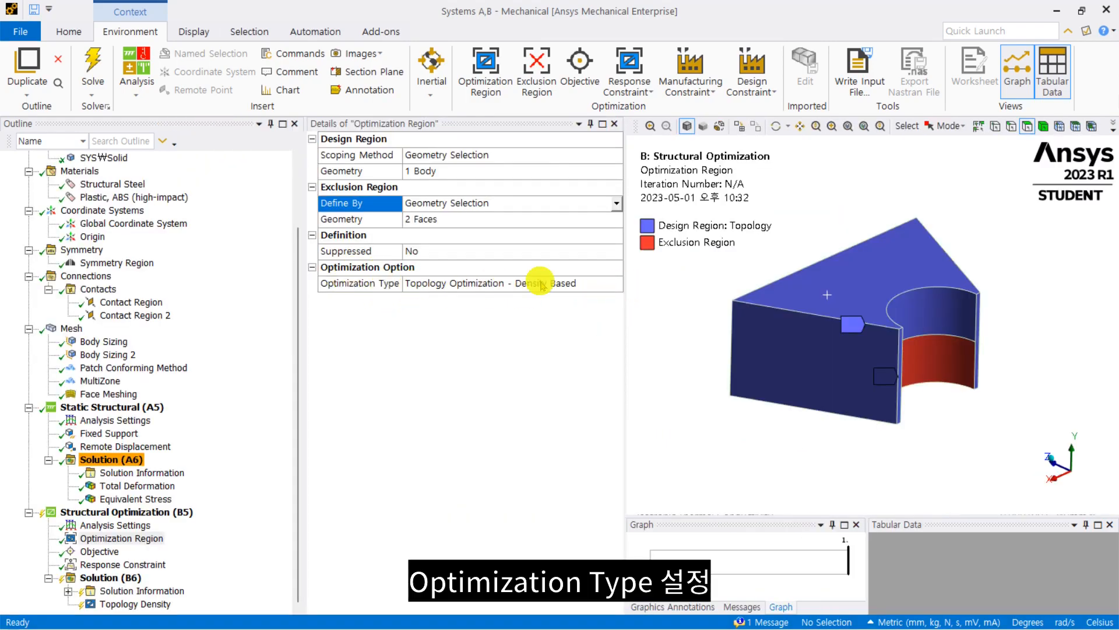
{"action": "left_click", "coordinate": [616, 285]}
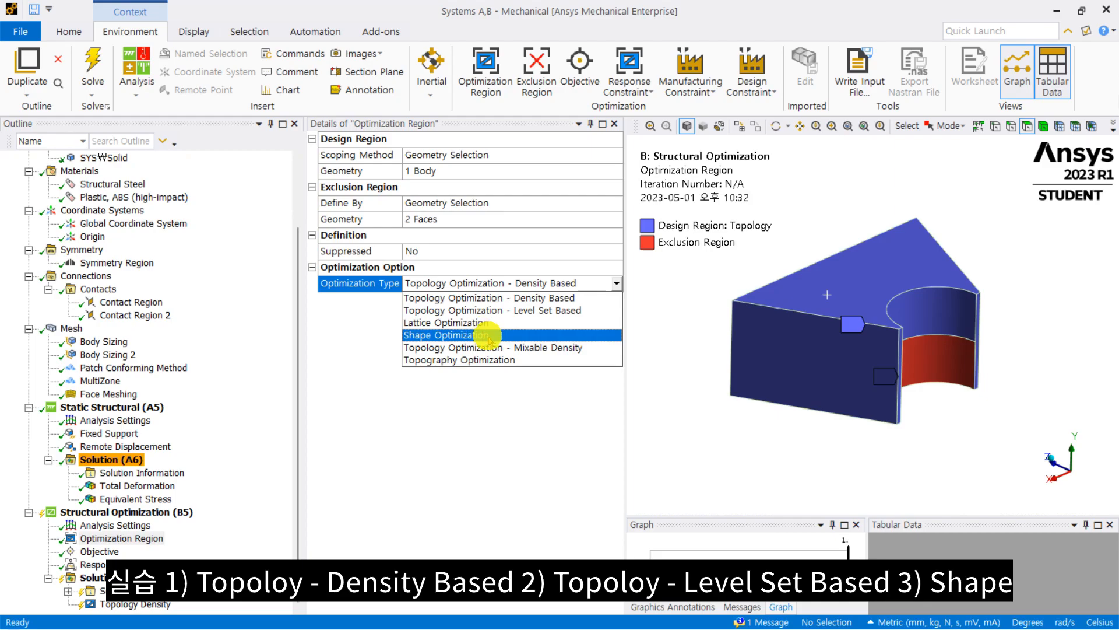
{"action": "left_click", "coordinate": [574, 299]}
{"action": "left_click_drag", "start_coordinate": [625, 310], "coordinate": [455, 295]}
Step: Review the Objective's worksheet row across all columns, from response type and goal through the step and mode settings
{"action": "left_click", "coordinate": [100, 551]}
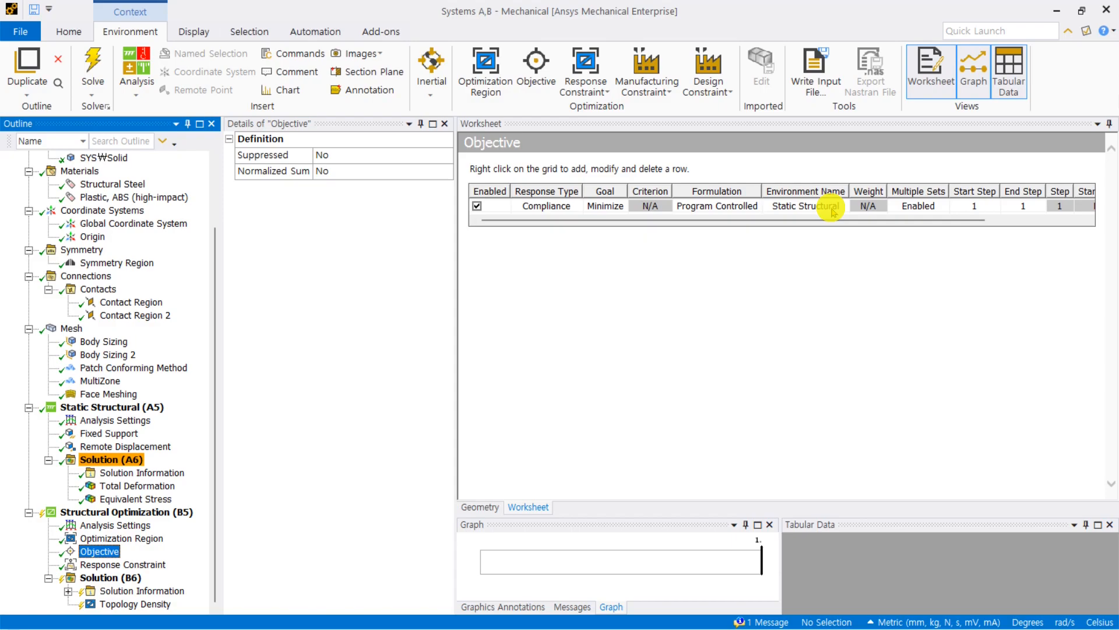
{"action": "left_click_drag", "start_coordinate": [947, 221], "coordinate": [1049, 219]}
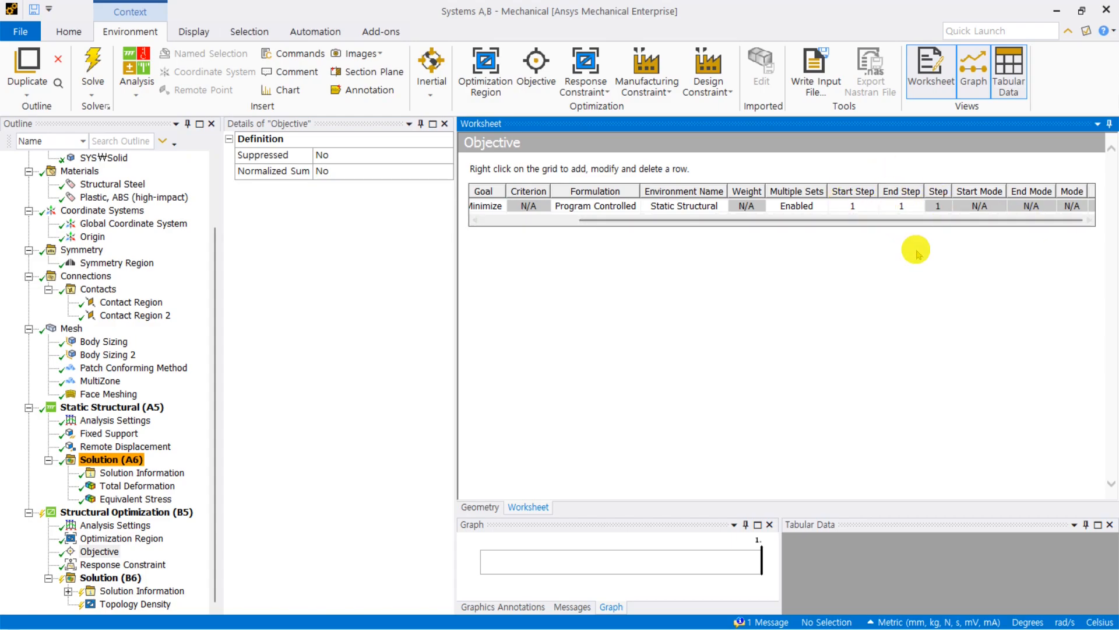
{"action": "left_click_drag", "start_coordinate": [949, 222], "coordinate": [594, 221]}
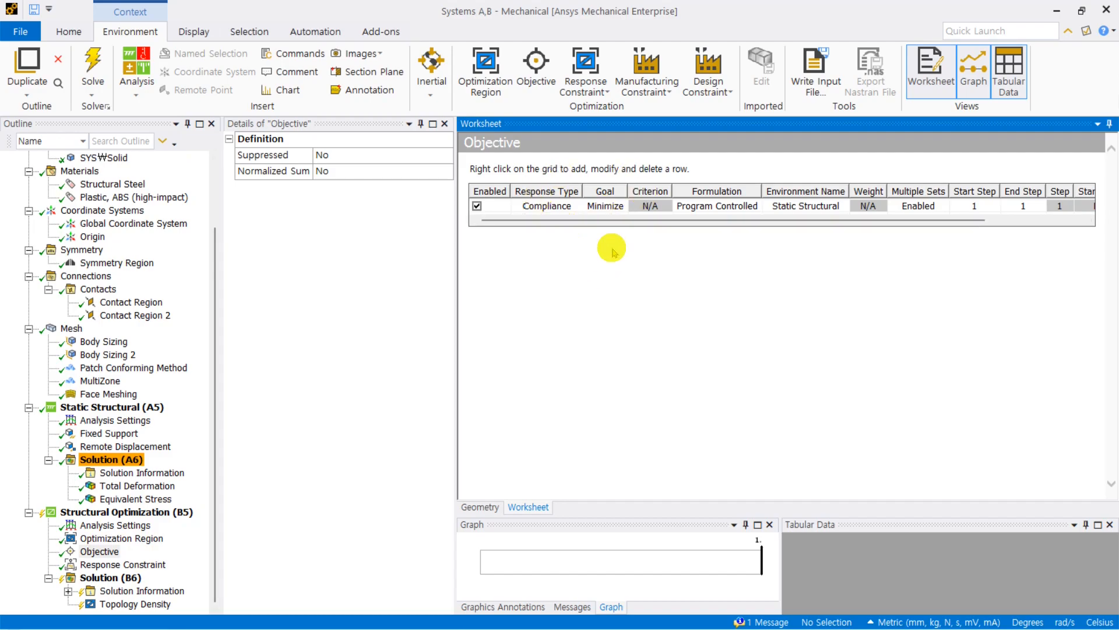
Step: Check the Response Constraint's mass response definition and its Percent to Retain value
{"action": "left_click", "coordinate": [123, 564]}
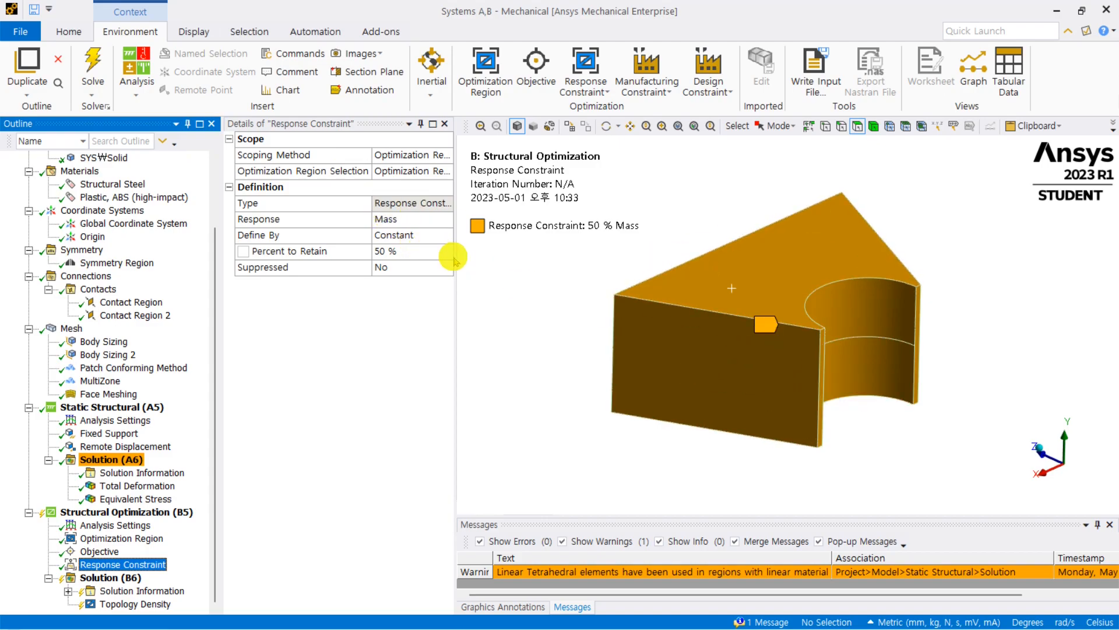
{"action": "left_click", "coordinate": [422, 256]}
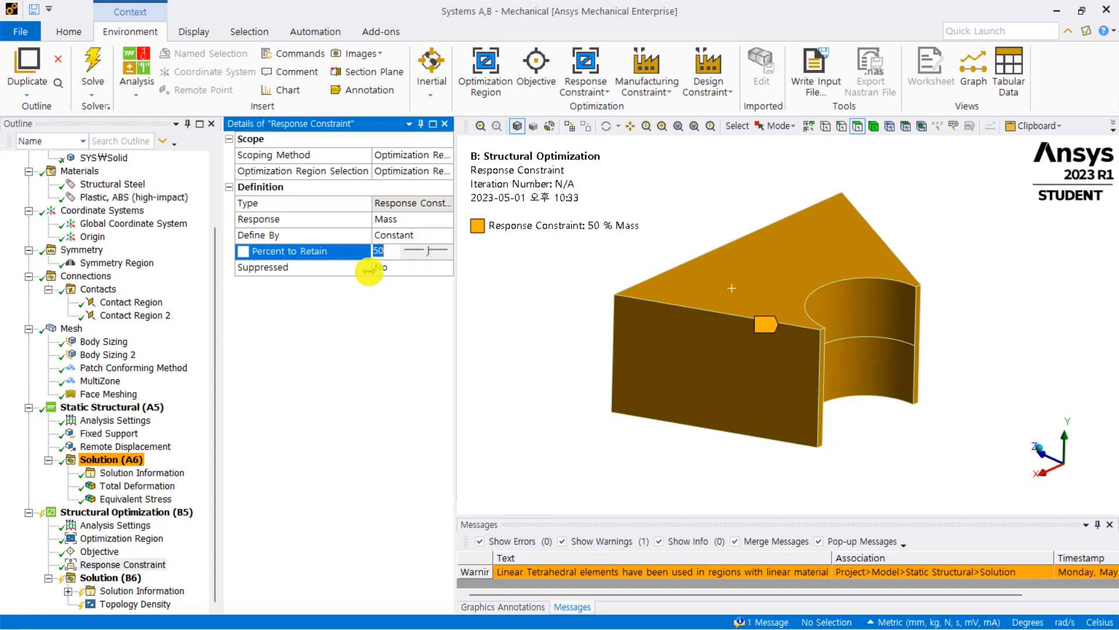
{"action": "left_click", "coordinate": [528, 377]}
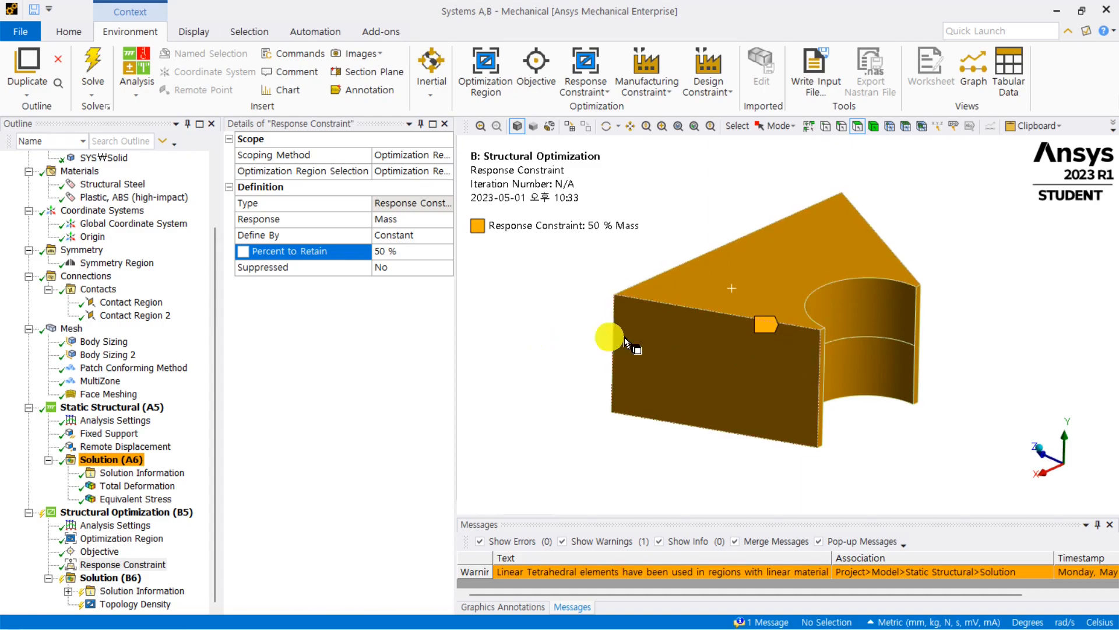
Step: Insert a Member Size manufacturing constraint into the Structural Optimization analysis
{"action": "left_click", "coordinate": [167, 510]}
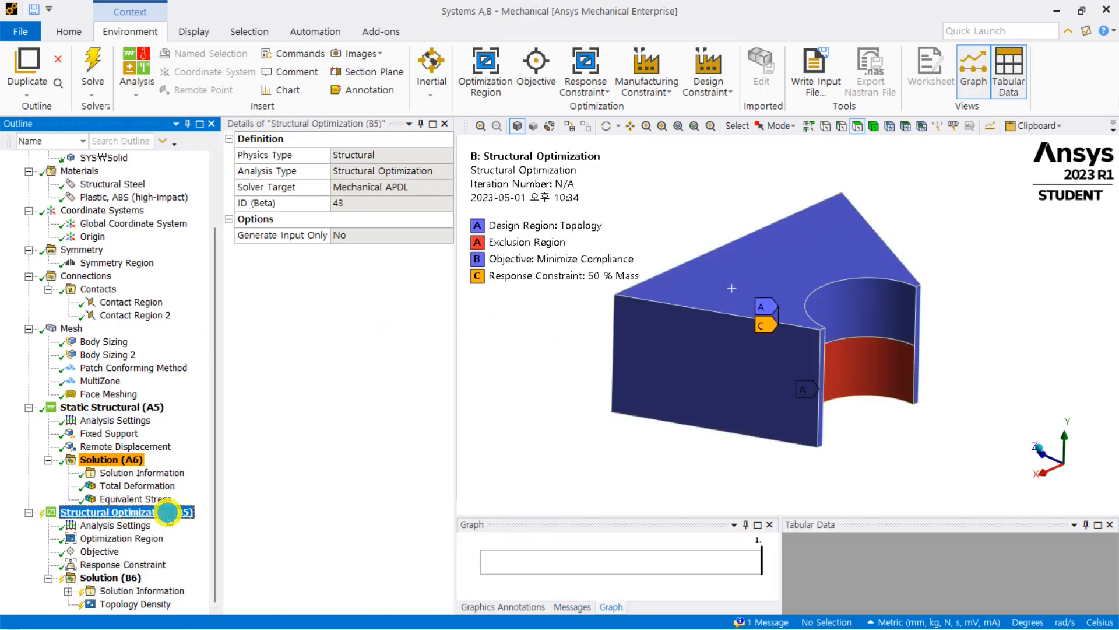
{"action": "right_click", "coordinate": [168, 513]}
{"action": "mouse_move", "coordinate": [365, 267]}
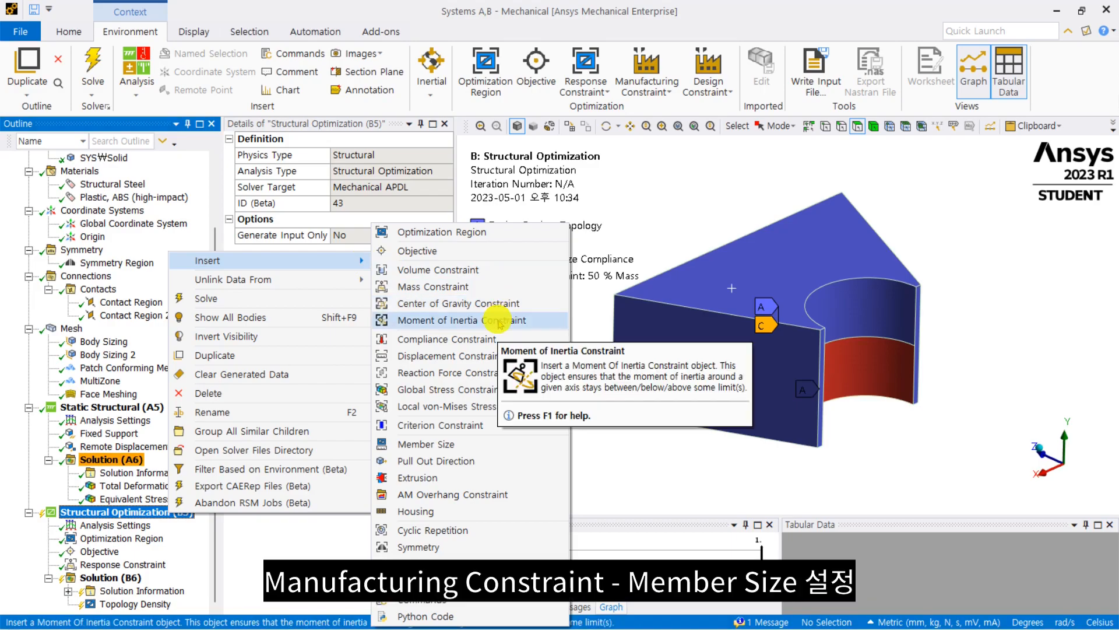
{"action": "left_click", "coordinate": [466, 444]}
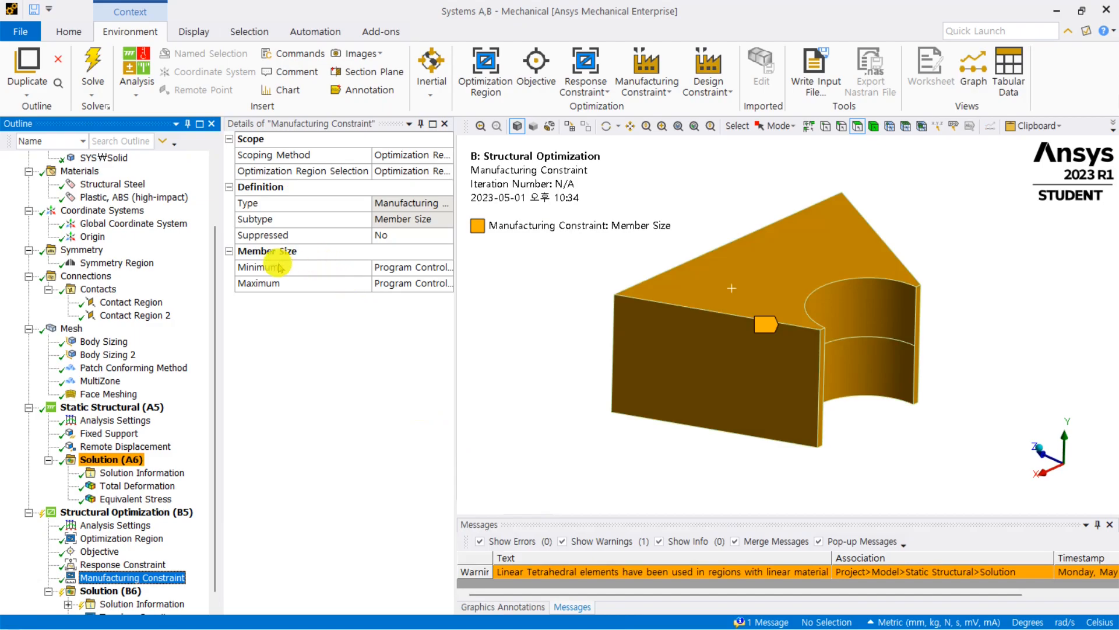
Step: Set the Member Size constraint's Minimum to Manual with a Min Size of 2 mm
{"action": "left_click", "coordinate": [438, 268]}
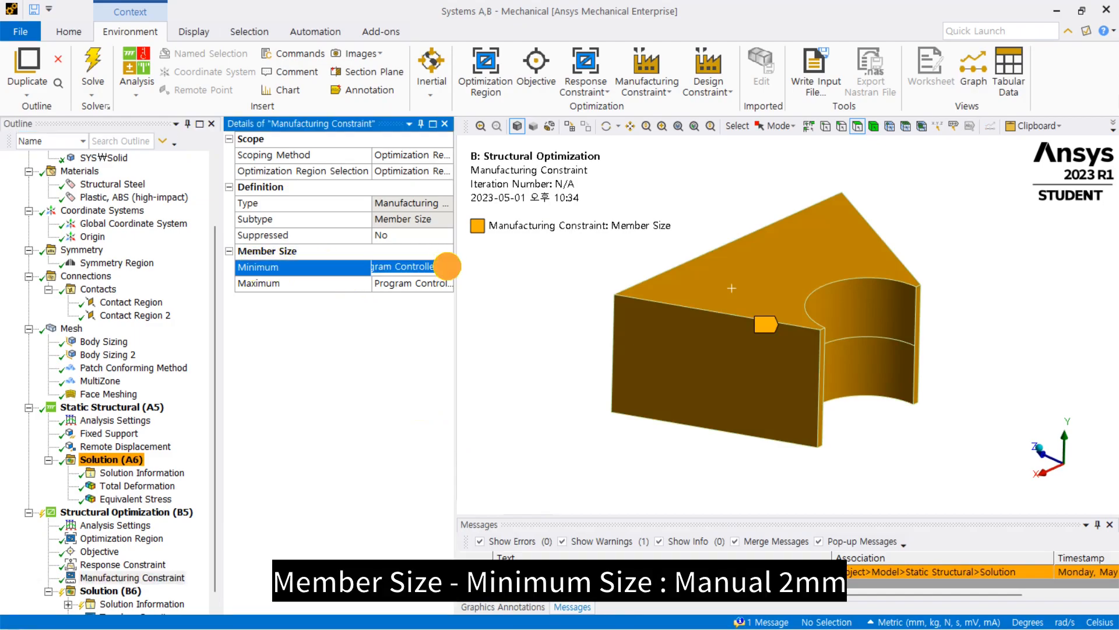
{"action": "left_click", "coordinate": [417, 299]}
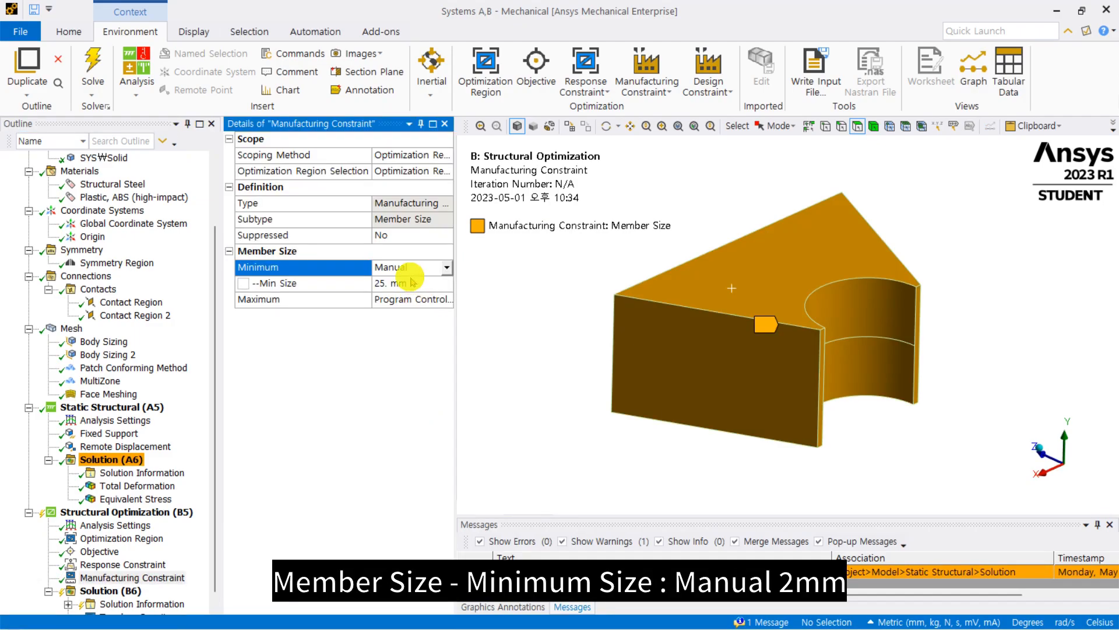
{"action": "left_click", "coordinate": [415, 286]}
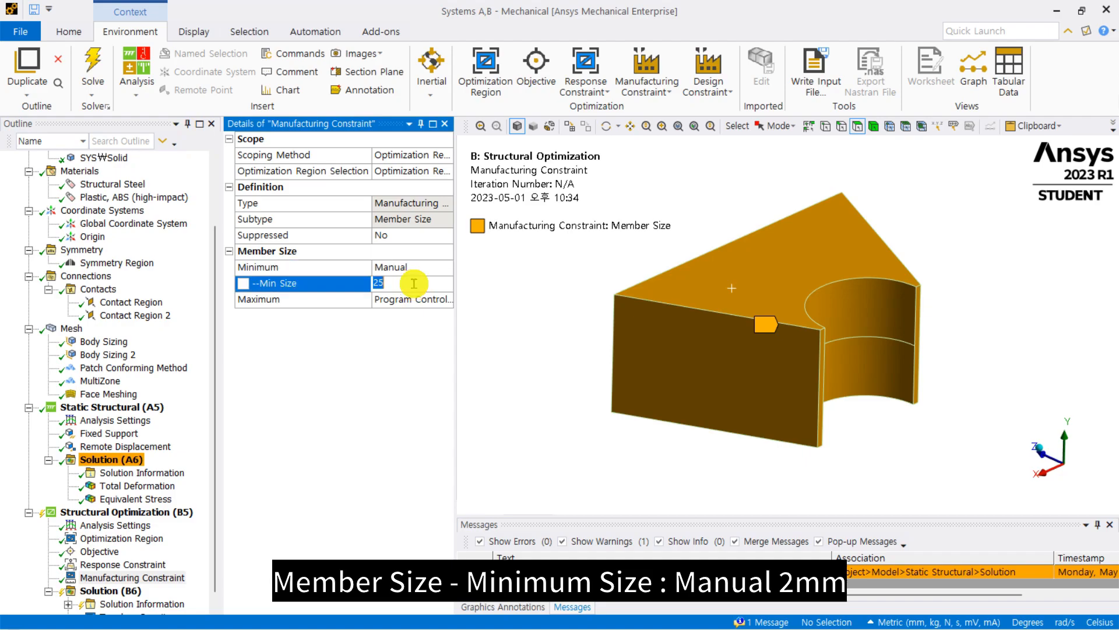
{"action": "key", "text": "Return"}
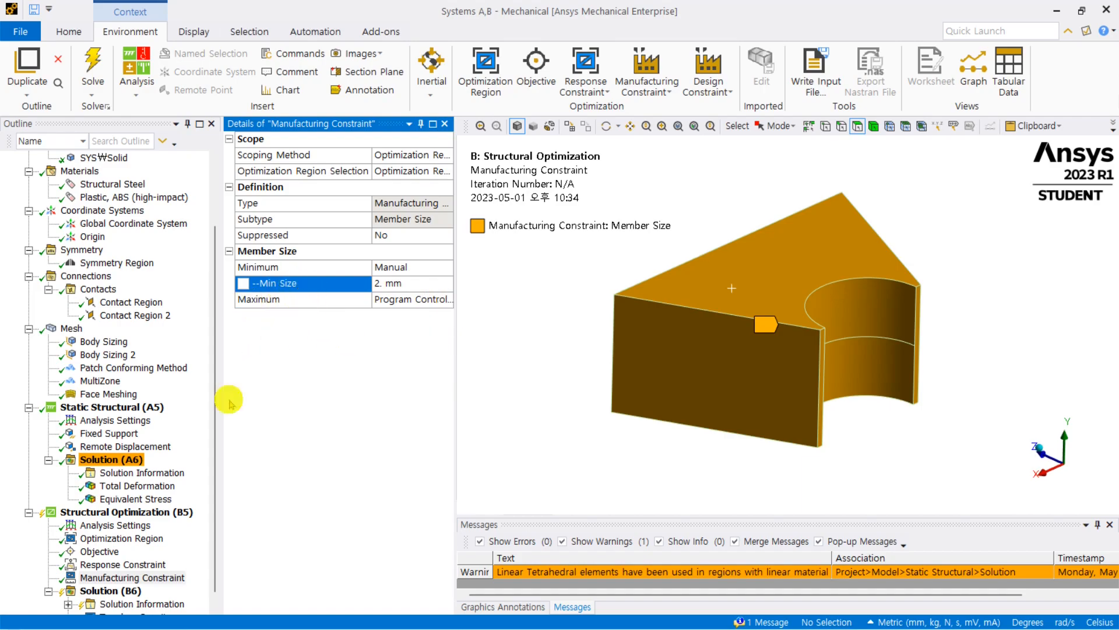
{"action": "scroll", "coordinate": [166, 499], "scroll_direction": "down", "scroll_amount": 1}
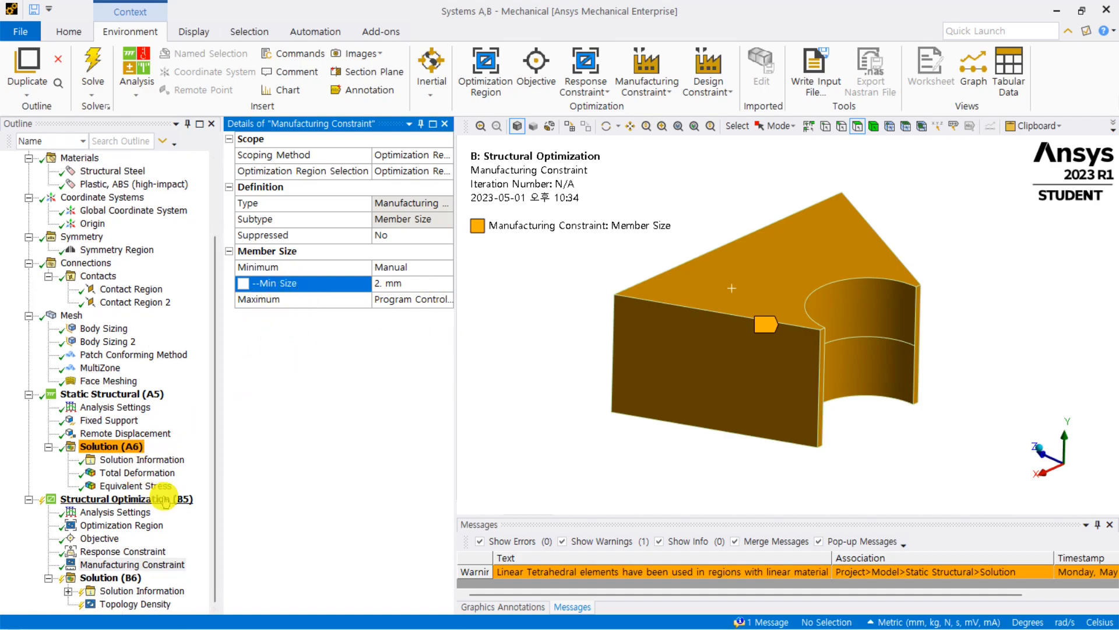
{"action": "right_click", "coordinate": [166, 500]}
{"action": "mouse_move", "coordinate": [305, 242]}
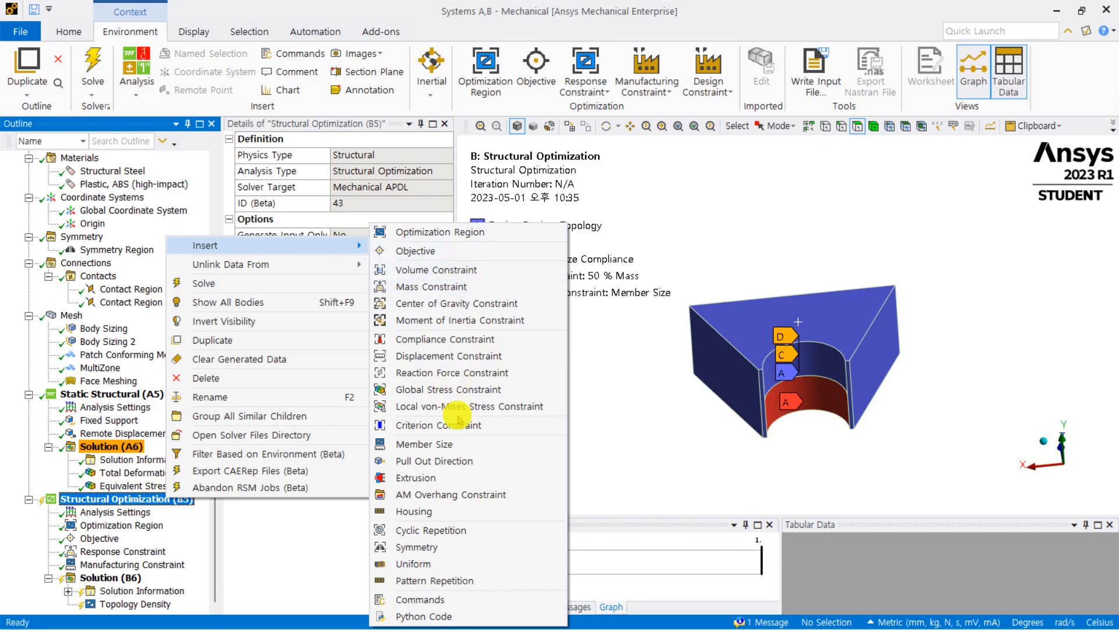
{"action": "left_click", "coordinate": [327, 552]}
Step: Show all bodies of the assembly and view the block, bracket and ring together
{"action": "right_click", "coordinate": [761, 231]}
{"action": "left_click", "coordinate": [847, 278]}
{"action": "middle_click_drag", "start_coordinate": [752, 333], "coordinate": [799, 270]}
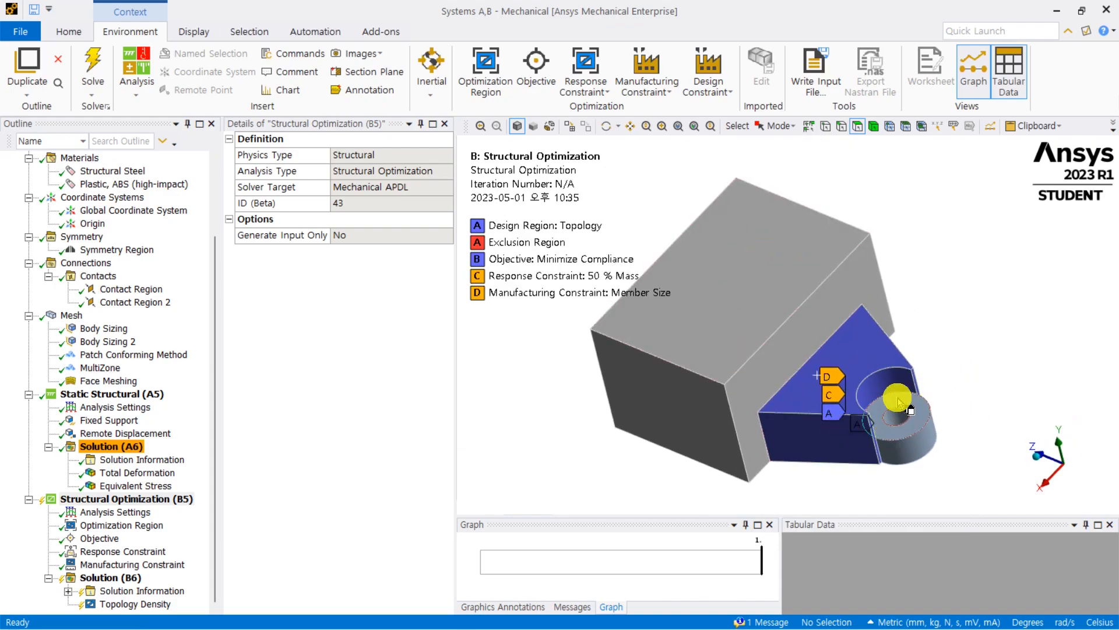
{"action": "middle_click_drag", "start_coordinate": [980, 344], "coordinate": [930, 332]}
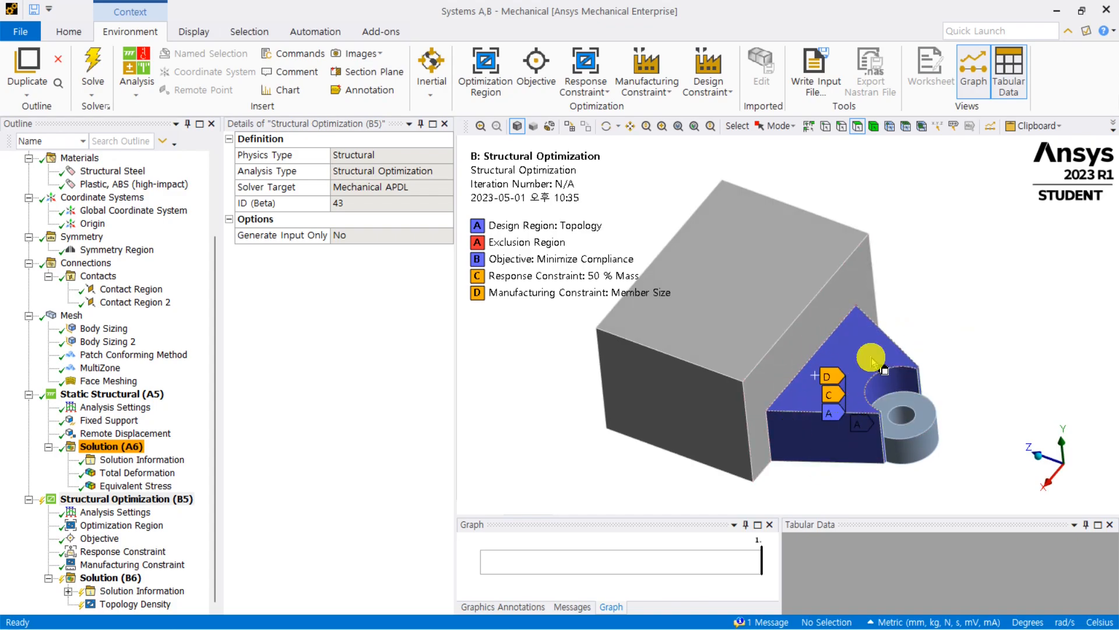
Step: Hide the large block and the cylindrical ring so that only the triangular bracket is displayed
{"action": "left_click", "coordinate": [722, 310]}
{"action": "left_click", "coordinate": [924, 405], "text": "ctrl"}
{"action": "right_click", "coordinate": [927, 408]}
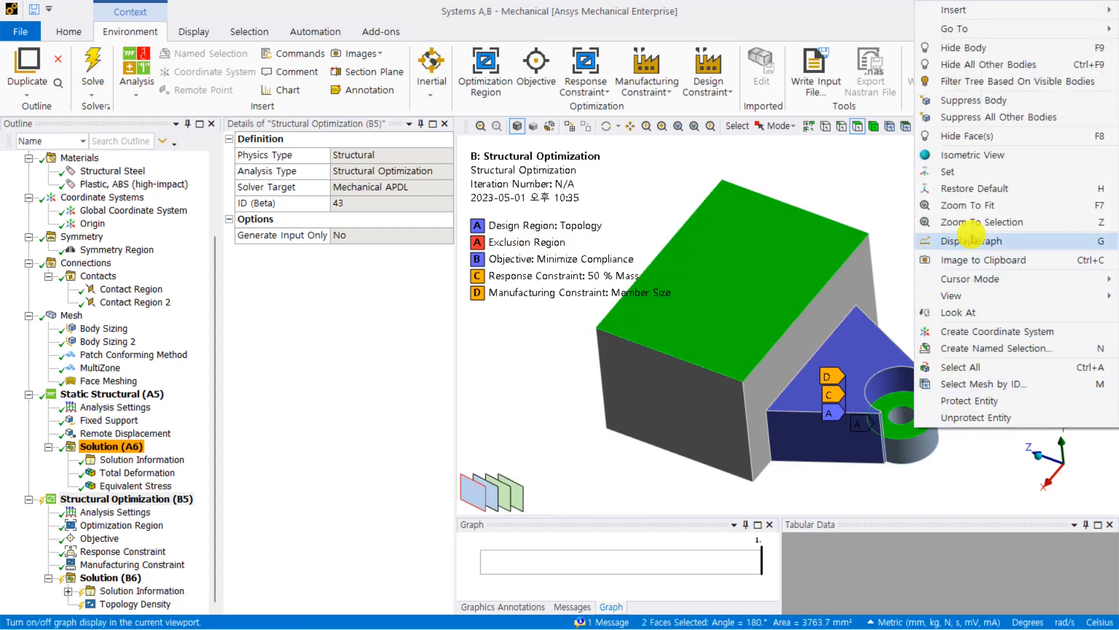
{"action": "left_click", "coordinate": [1002, 63]}
{"action": "middle_click_drag", "start_coordinate": [987, 187], "coordinate": [887, 425]}
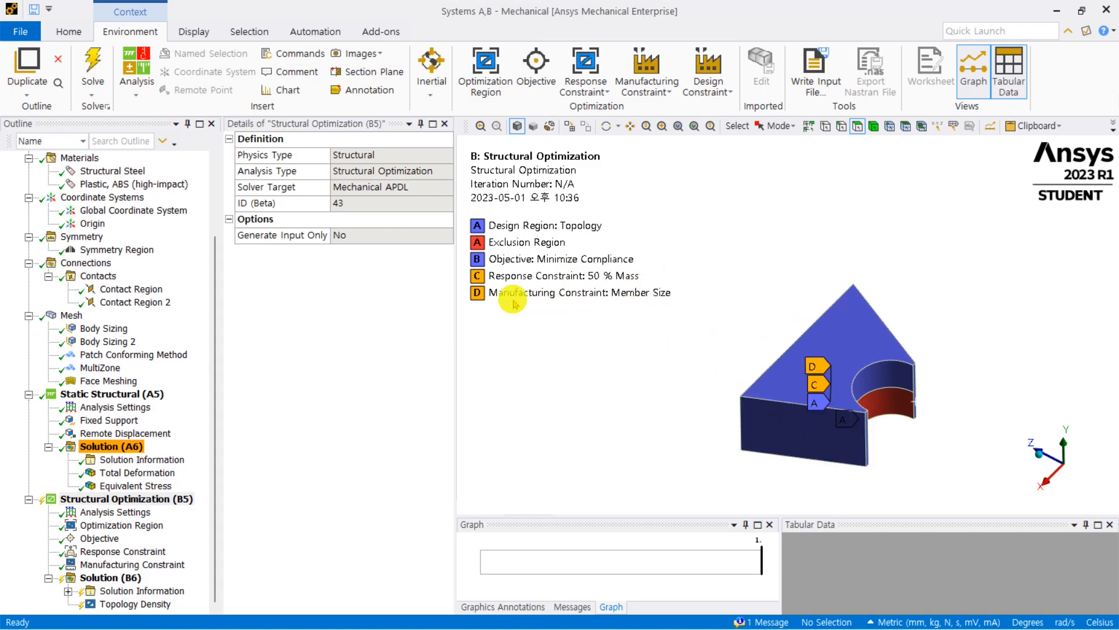
{"action": "middle_click_drag", "start_coordinate": [796, 322], "coordinate": [812, 310]}
{"action": "scroll", "coordinate": [835, 369], "scroll_direction": "up", "scroll_amount": 2}
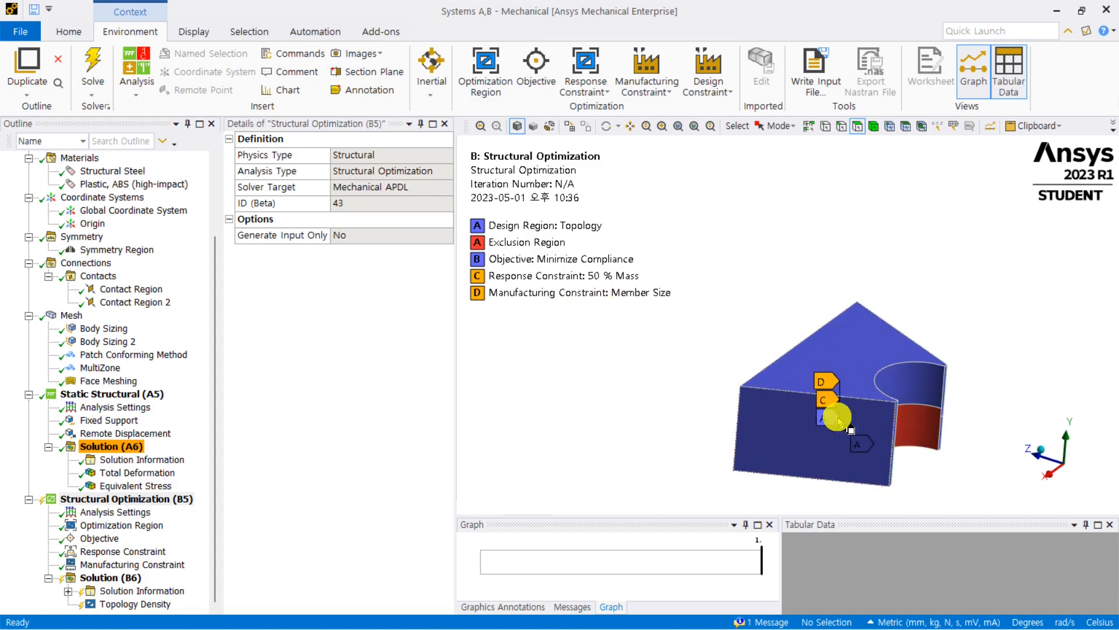
{"action": "middle_click_drag", "start_coordinate": [815, 398], "coordinate": [776, 383]}
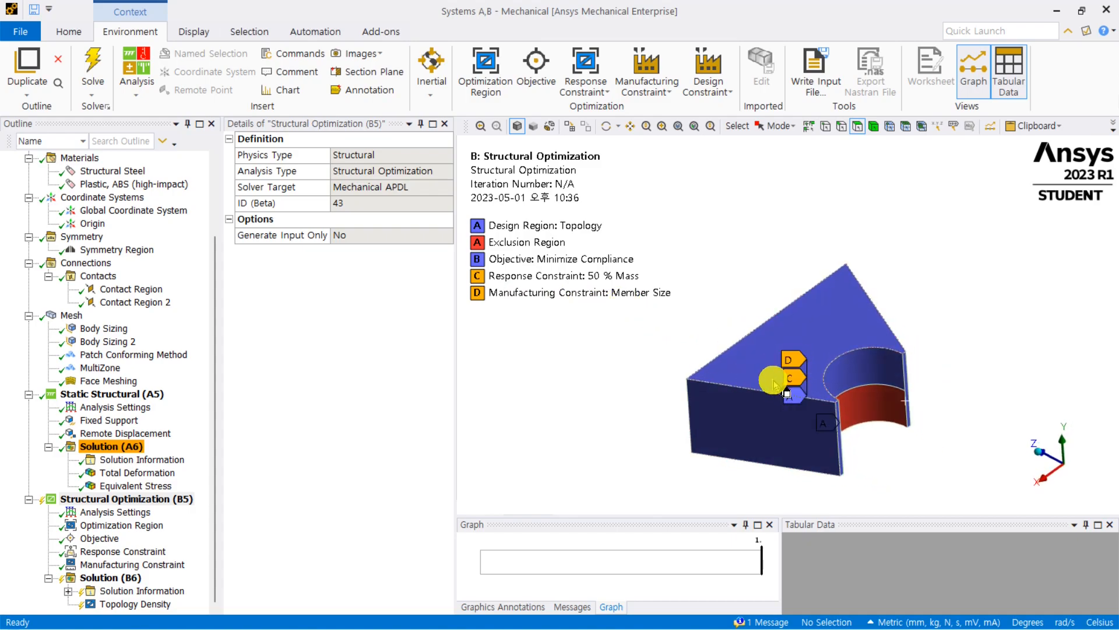
Step: Solve the Structural Optimization analysis from its Solution (B6) object
{"action": "left_click", "coordinate": [96, 578]}
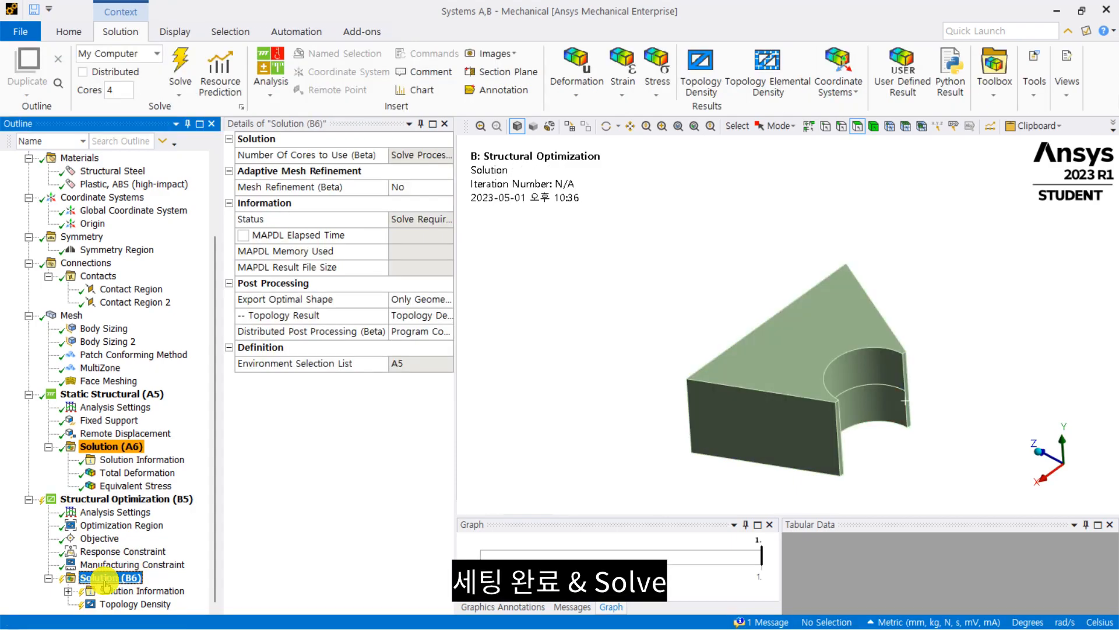
{"action": "right_click", "coordinate": [105, 579]}
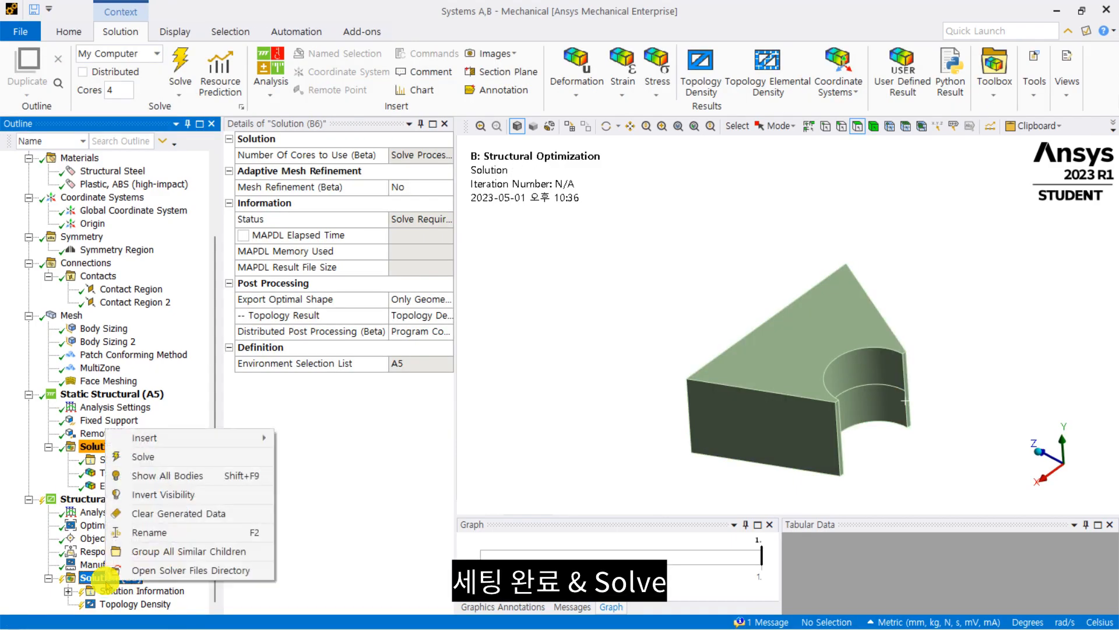
{"action": "left_click", "coordinate": [191, 460]}
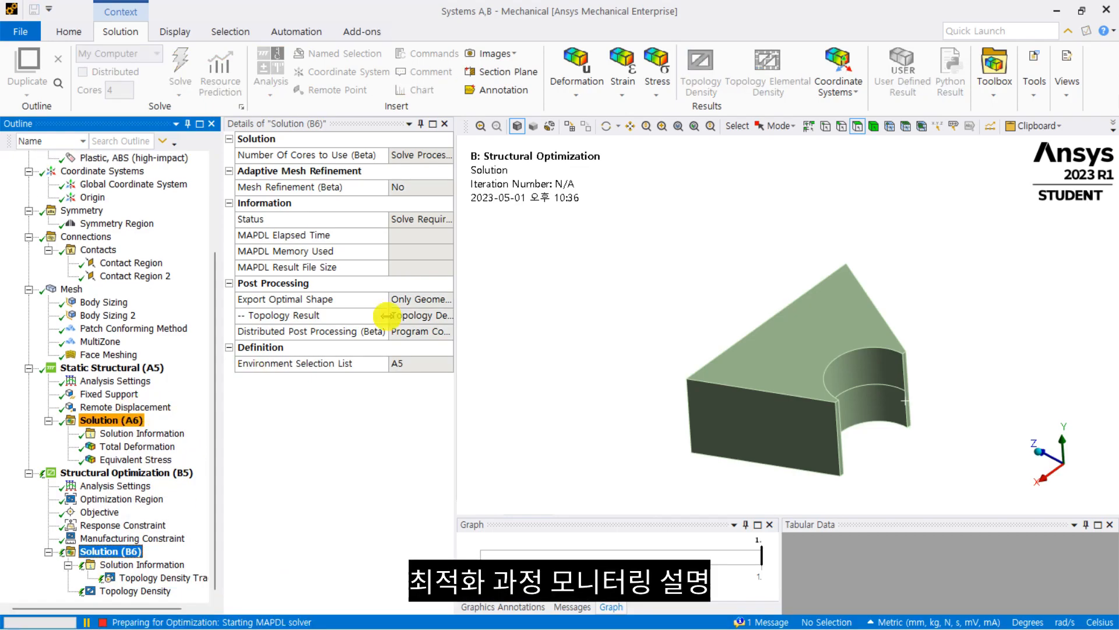
Step: Bring all hidden bodies back into view while the optimization is solving
{"action": "right_click", "coordinate": [538, 271]}
{"action": "left_click", "coordinate": [592, 296]}
{"action": "middle_click_drag", "start_coordinate": [590, 286], "coordinate": [687, 267]}
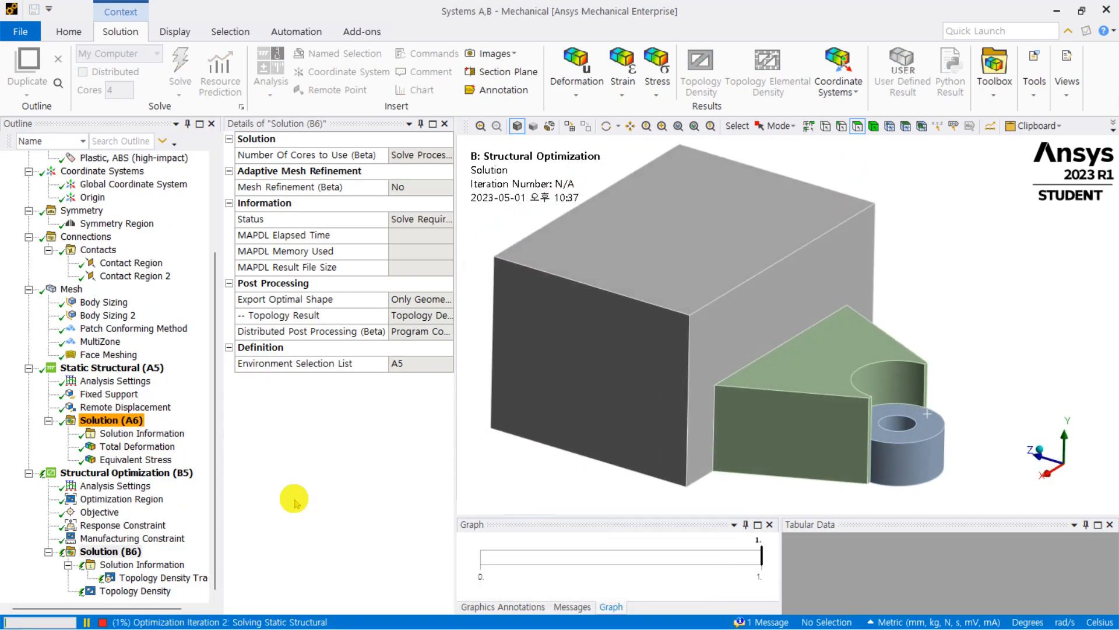
Step: Review the objective and mass response convergence charts, along with the optimization's iteration limit and convergence accuracy in Analysis Settings
{"action": "left_click", "coordinate": [172, 564]}
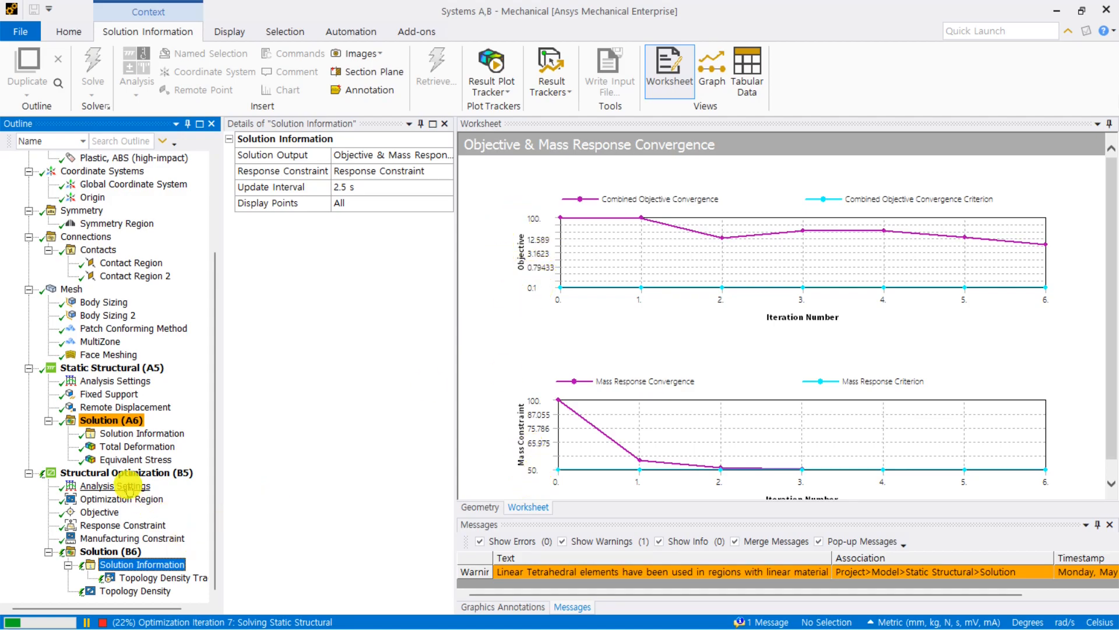
{"action": "left_click", "coordinate": [129, 485]}
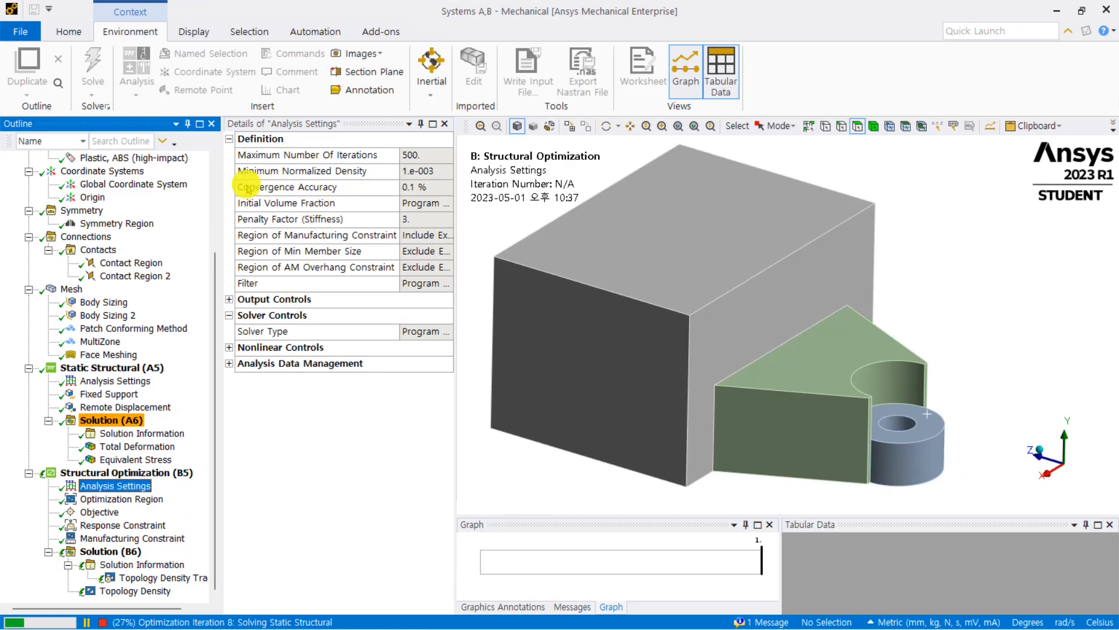
{"action": "left_click_drag", "start_coordinate": [397, 196], "coordinate": [349, 193]}
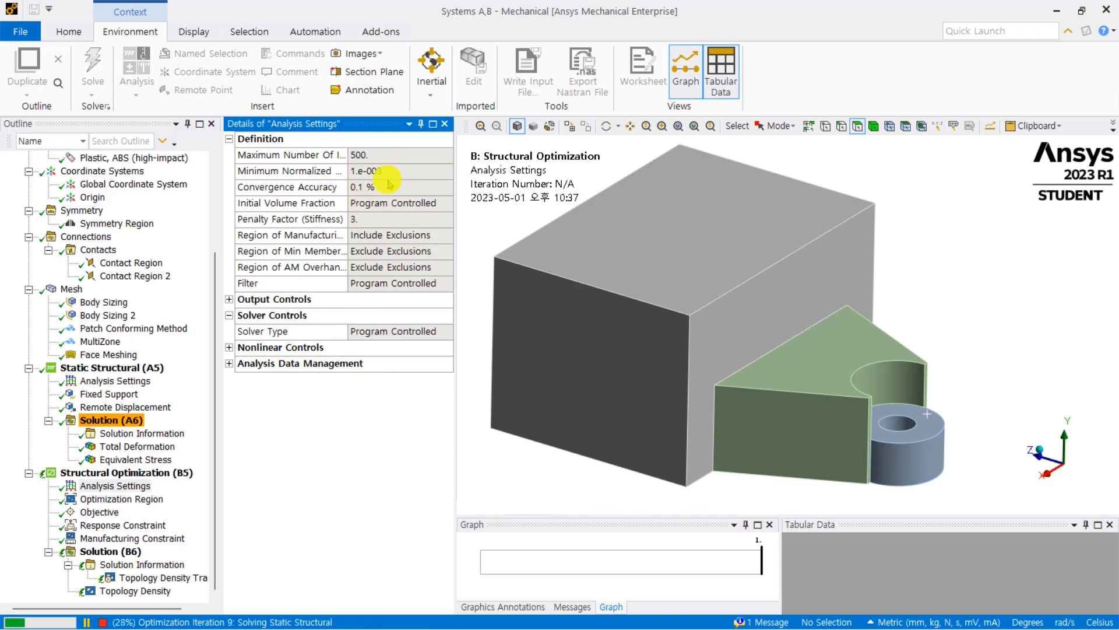
{"action": "left_click", "coordinate": [161, 564]}
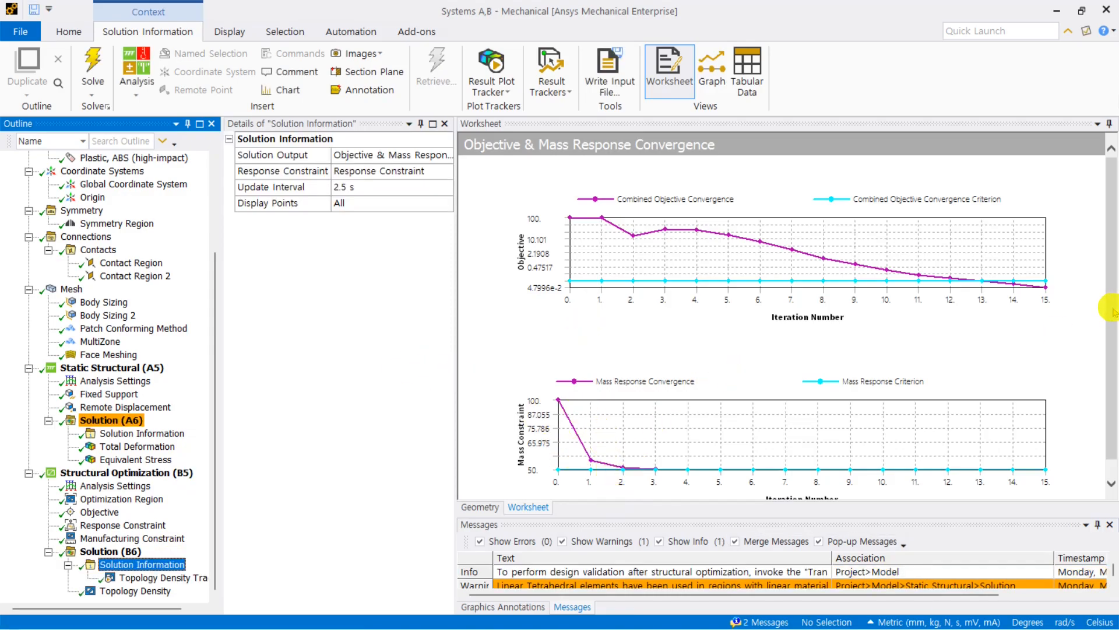
{"action": "left_click_drag", "start_coordinate": [1113, 309], "coordinate": [1112, 327]}
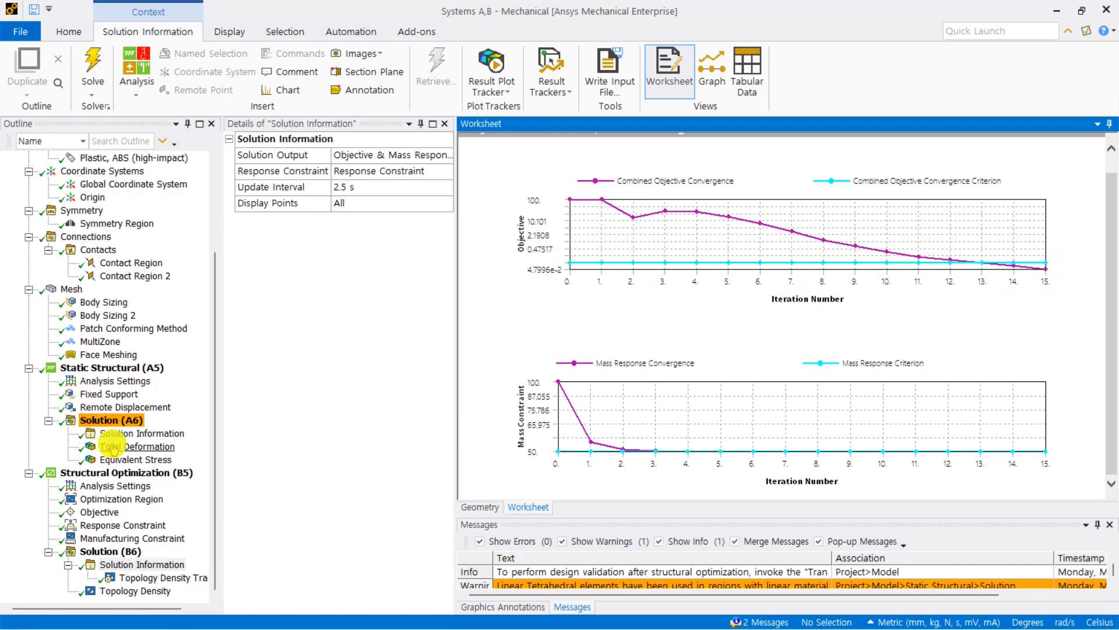
Step: Display the Topology Density Tracker result of the optimized bracket
{"action": "left_click", "coordinate": [153, 579]}
{"action": "left_click_drag", "start_coordinate": [146, 608], "coordinate": [161, 608]}
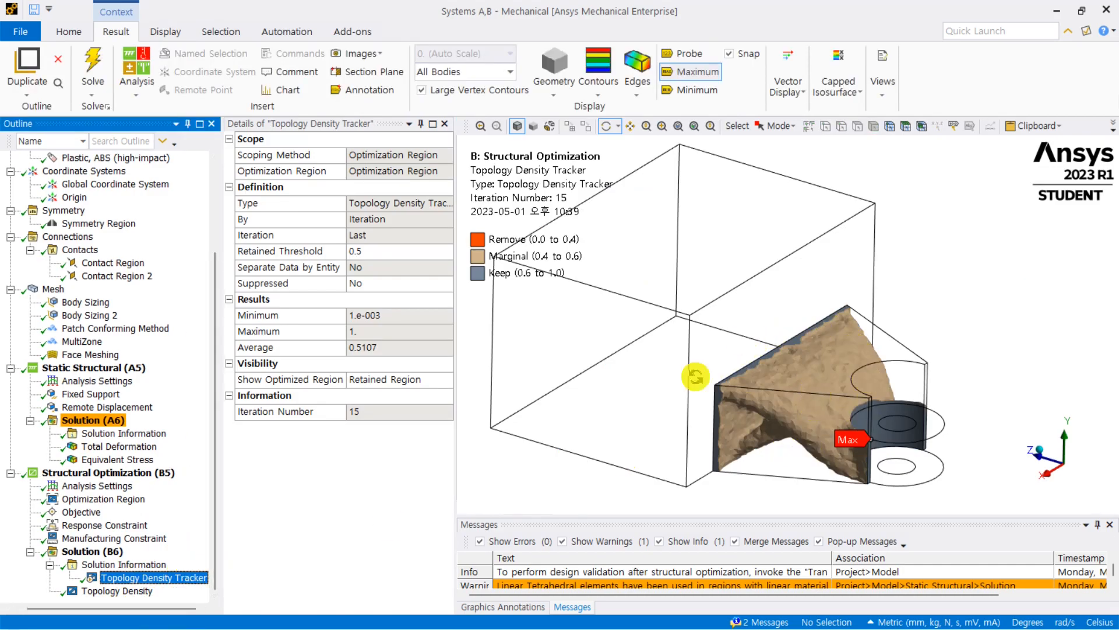
Step: Clear the generated data of the Structural Optimization's Solution (B6) and solve the optimization again
{"action": "left_click", "coordinate": [76, 549]}
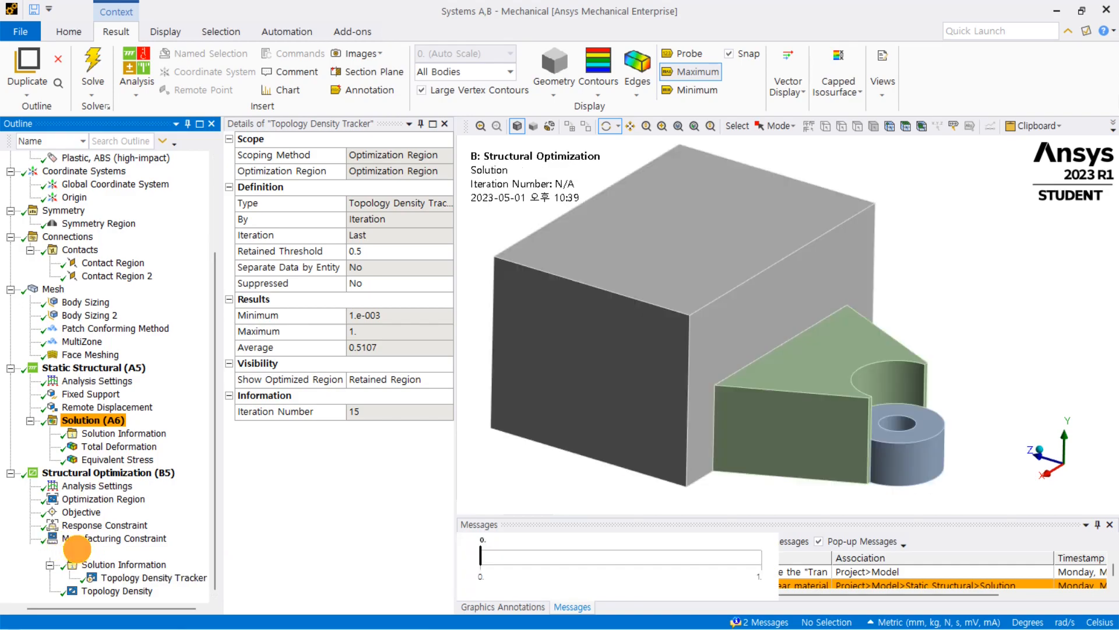
{"action": "right_click", "coordinate": [76, 551]}
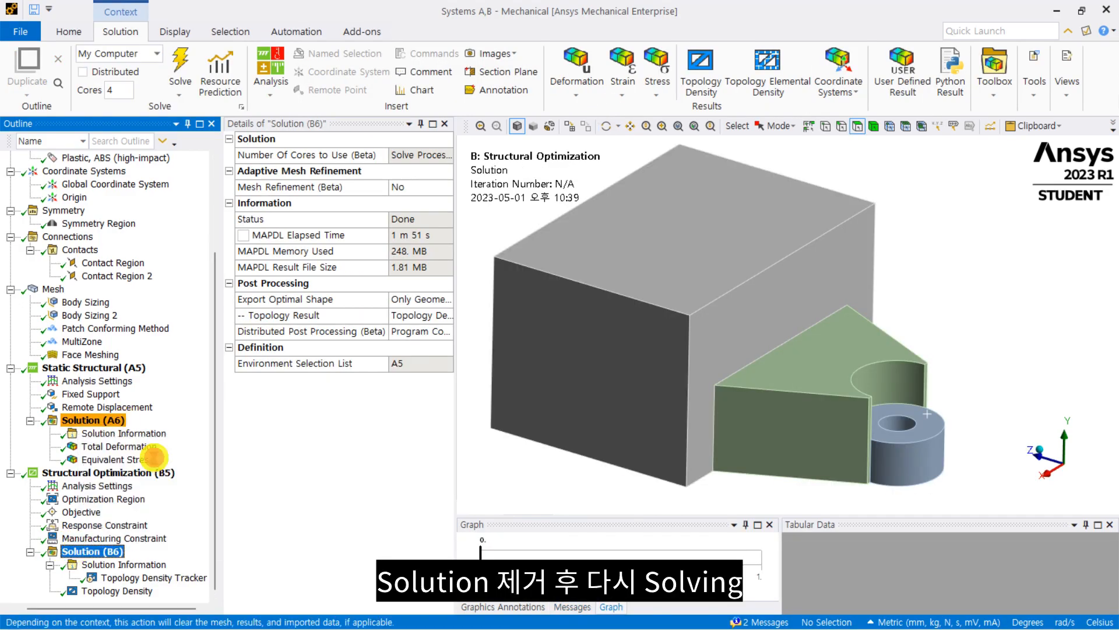
{"action": "left_click", "coordinate": [154, 462]}
{"action": "left_click", "coordinate": [590, 373]}
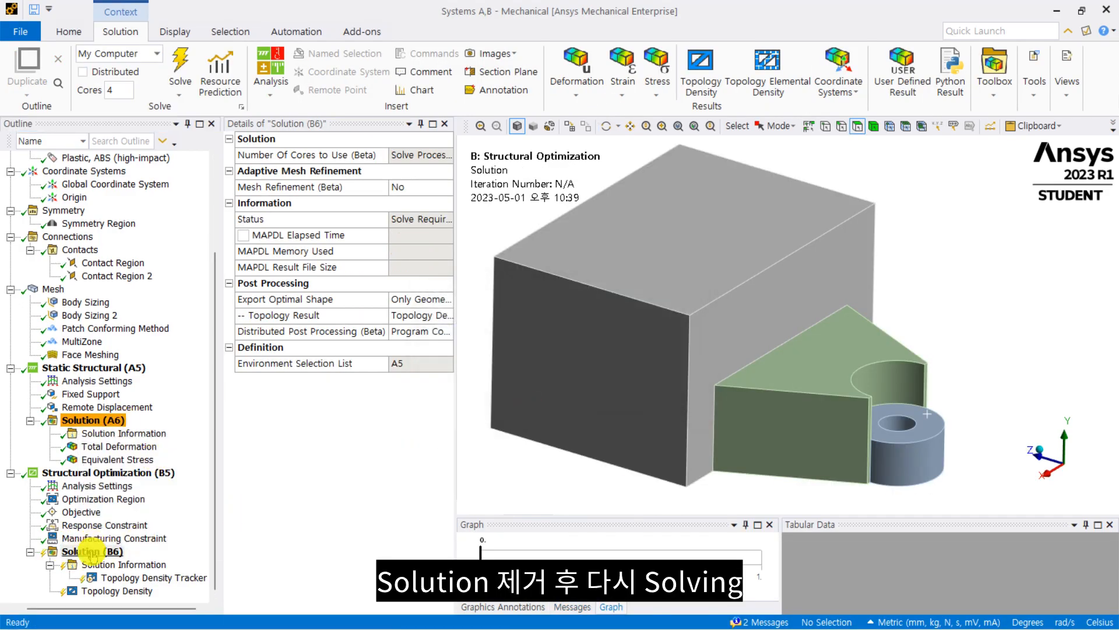
{"action": "right_click", "coordinate": [93, 553]}
{"action": "left_click", "coordinate": [140, 461]}
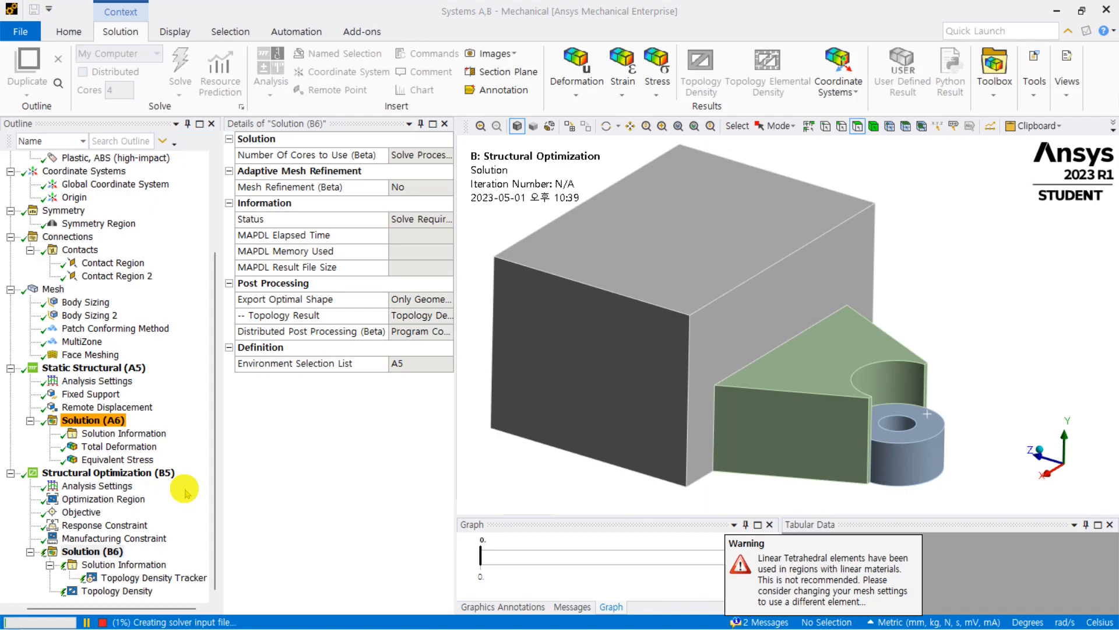
Step: Follow the Topology Density Tracker result during the solve, examining the evolving bracket shape from several angles
{"action": "left_click", "coordinate": [175, 581]}
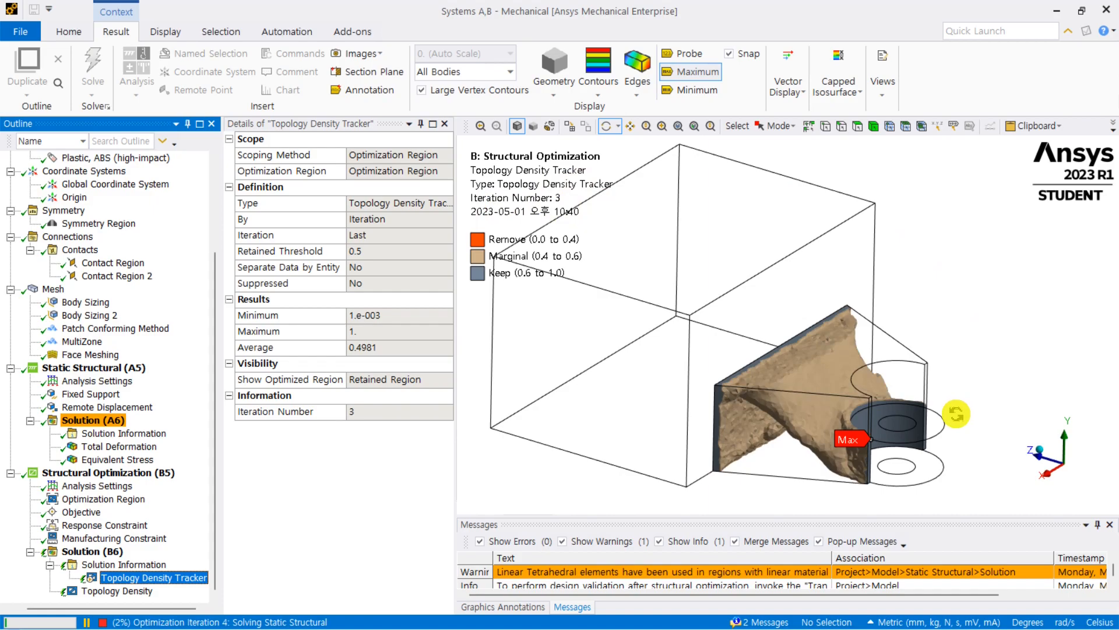
{"action": "left_click_drag", "start_coordinate": [919, 415], "coordinate": [898, 296]}
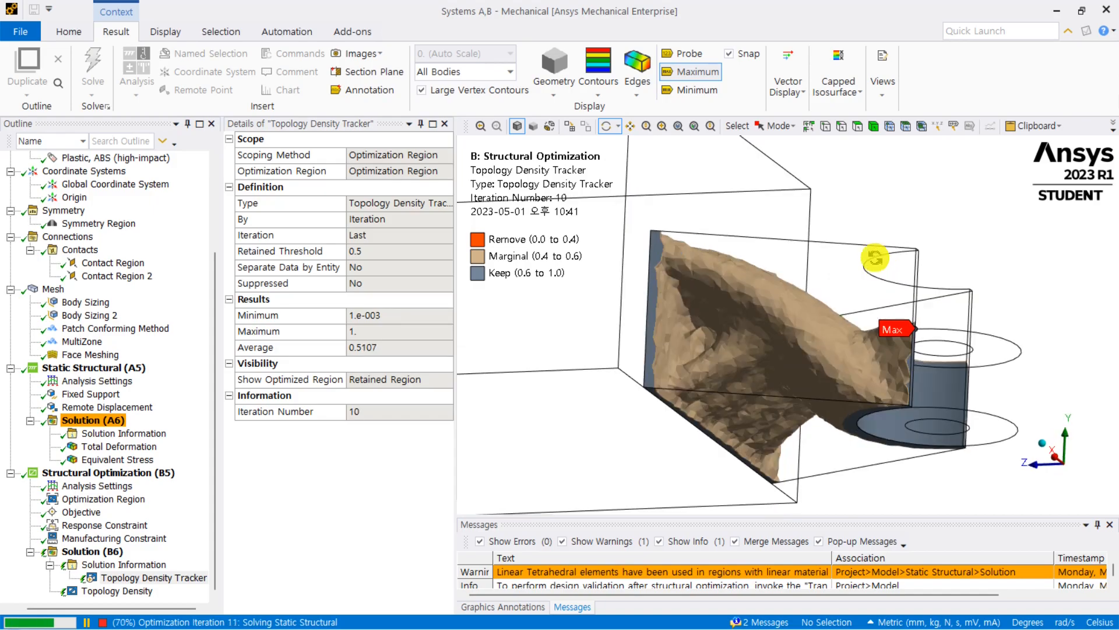
{"action": "left_click_drag", "start_coordinate": [875, 257], "coordinate": [652, 298]}
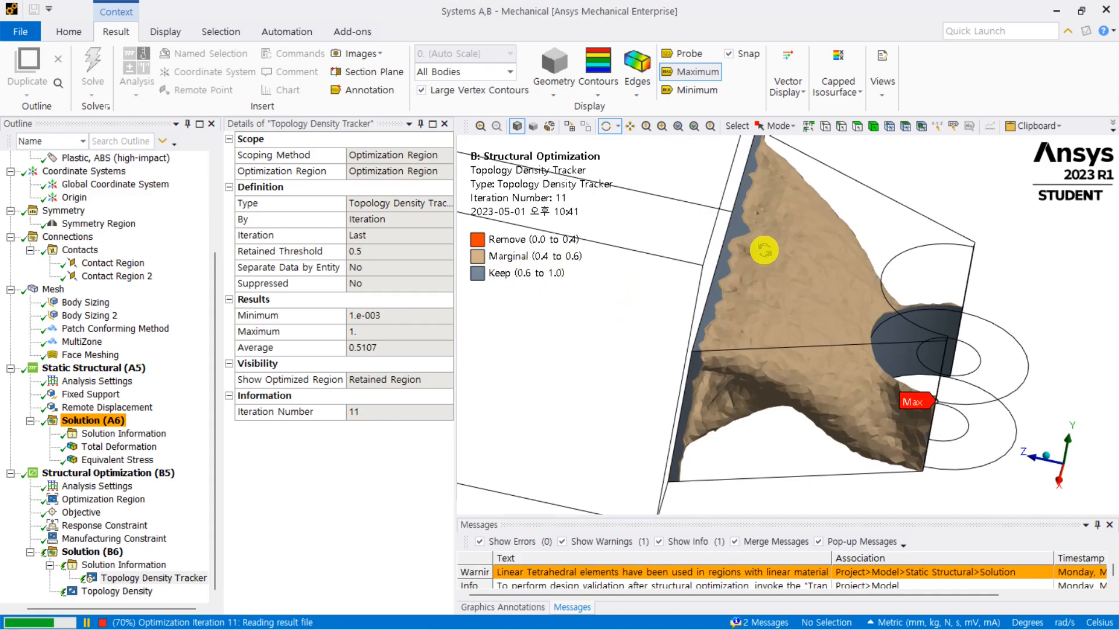
{"action": "left_click_drag", "start_coordinate": [919, 317], "coordinate": [845, 175]}
{"action": "left_click_drag", "start_coordinate": [812, 337], "coordinate": [819, 282]}
{"action": "left_click_drag", "start_coordinate": [854, 345], "coordinate": [692, 339]}
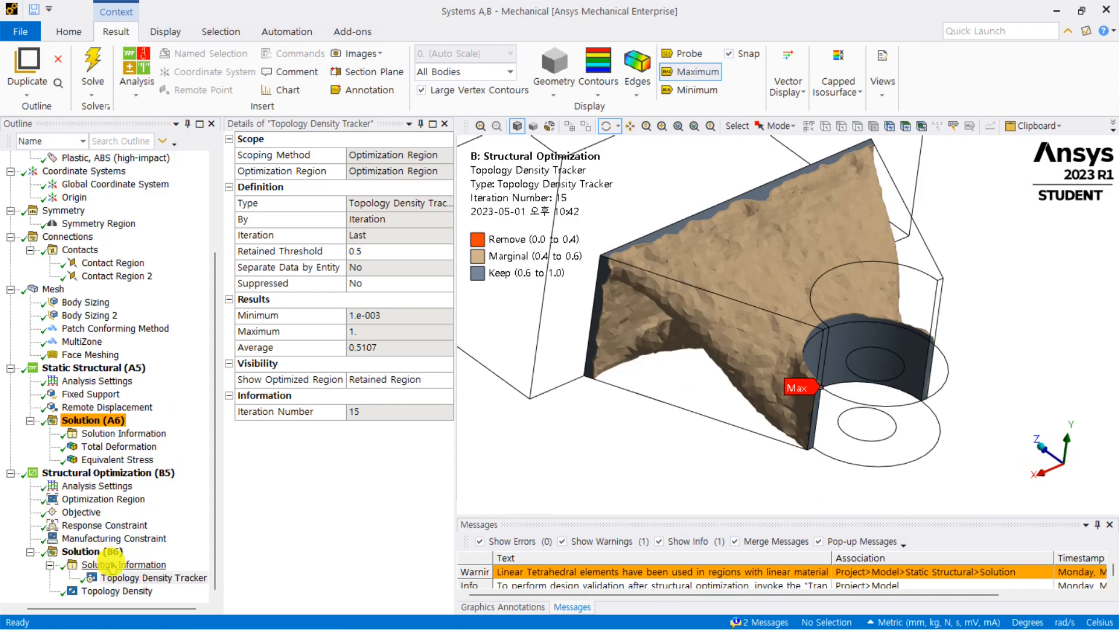
Step: Review the objective and mass response convergence charts and examine the bracket's Topology Density result from different angles
{"action": "left_click", "coordinate": [109, 564]}
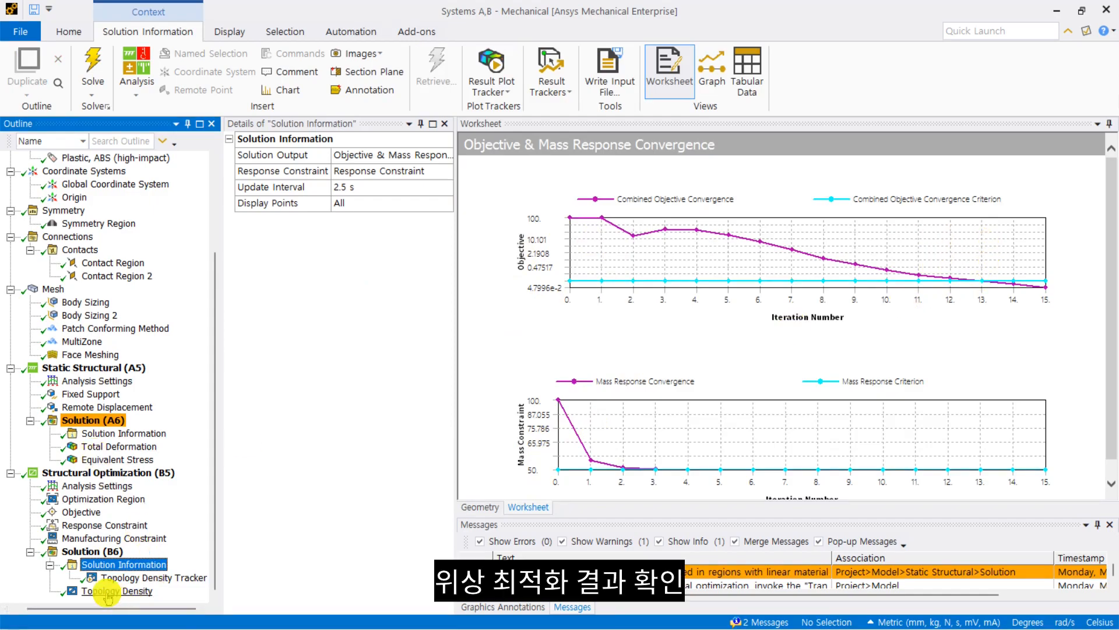
{"action": "left_click", "coordinate": [108, 590]}
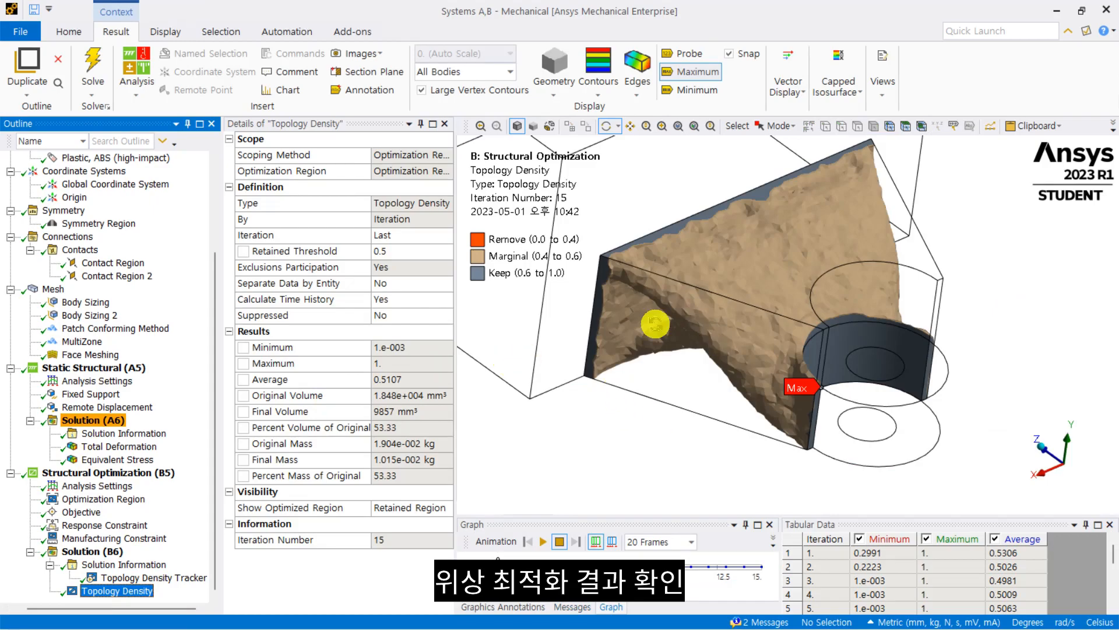
{"action": "left_click_drag", "start_coordinate": [766, 306], "coordinate": [803, 302]}
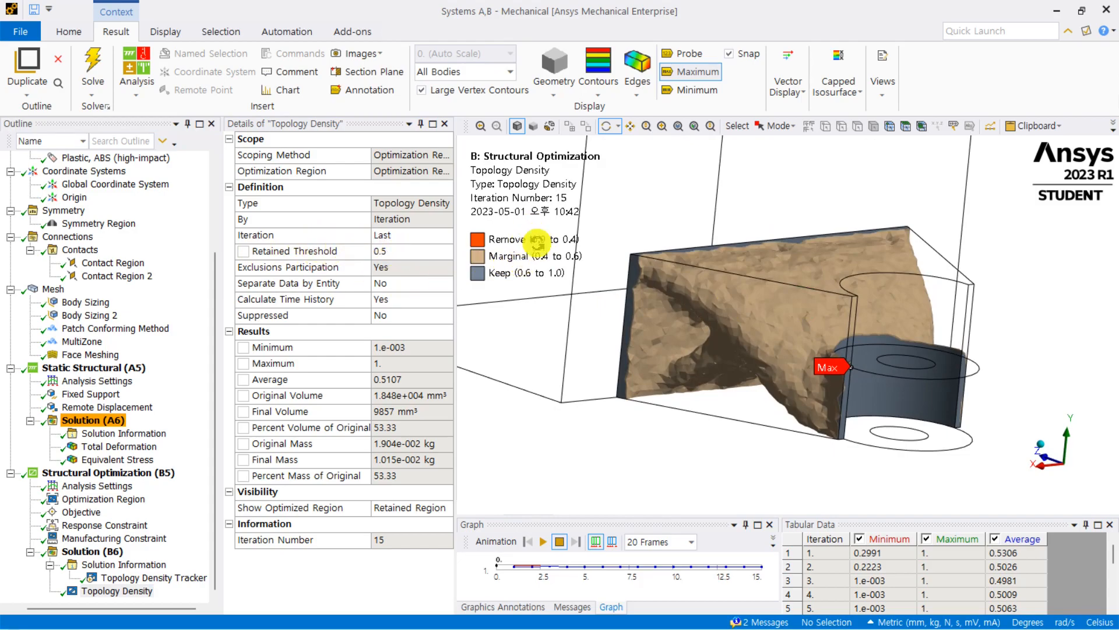
{"action": "left_click_drag", "start_coordinate": [718, 300], "coordinate": [788, 287]}
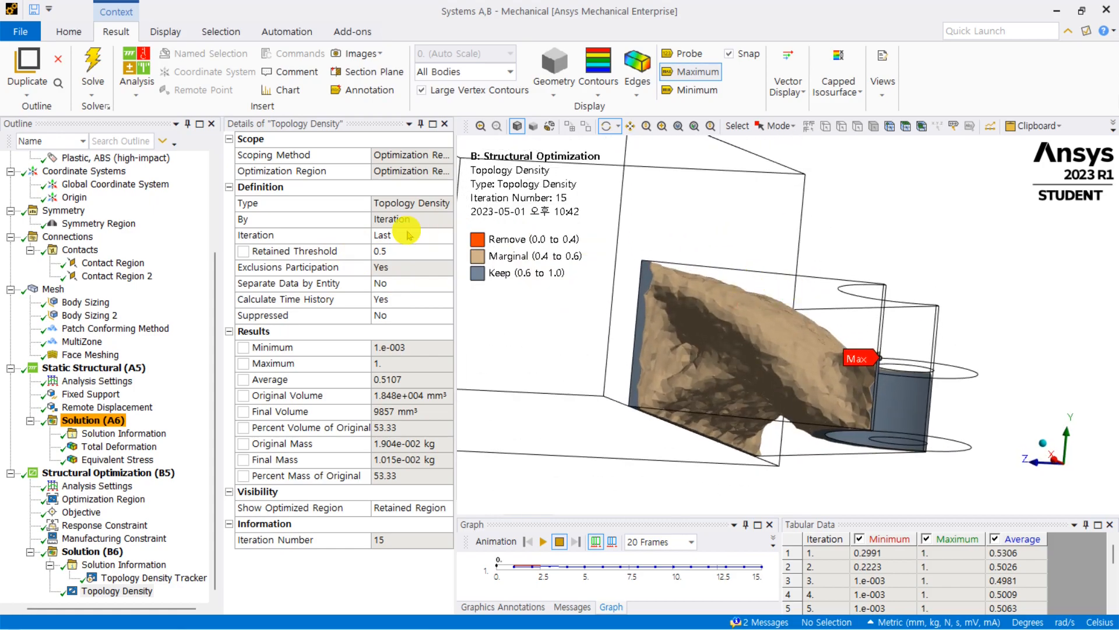
Step: Try Retained Threshold values of 0.99 and 0.01 on the Topology Density result to compare the retained shapes
{"action": "left_click", "coordinate": [394, 251]}
{"action": "left_click_drag", "start_coordinate": [415, 252], "coordinate": [449, 252]}
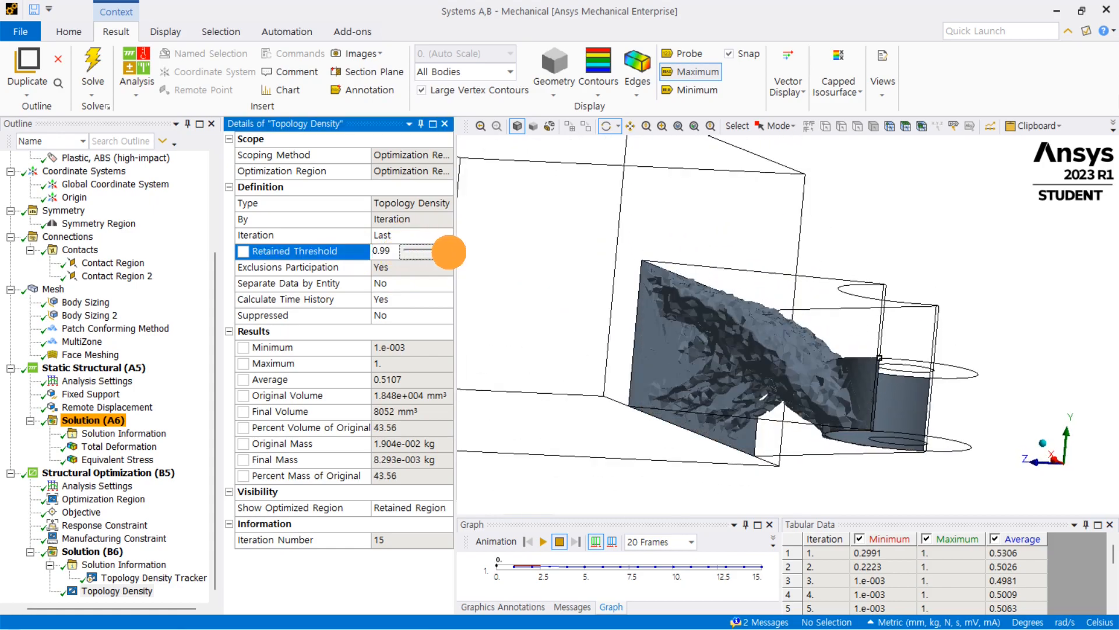
{"action": "middle_click_drag", "start_coordinate": [693, 244], "coordinate": [735, 264]}
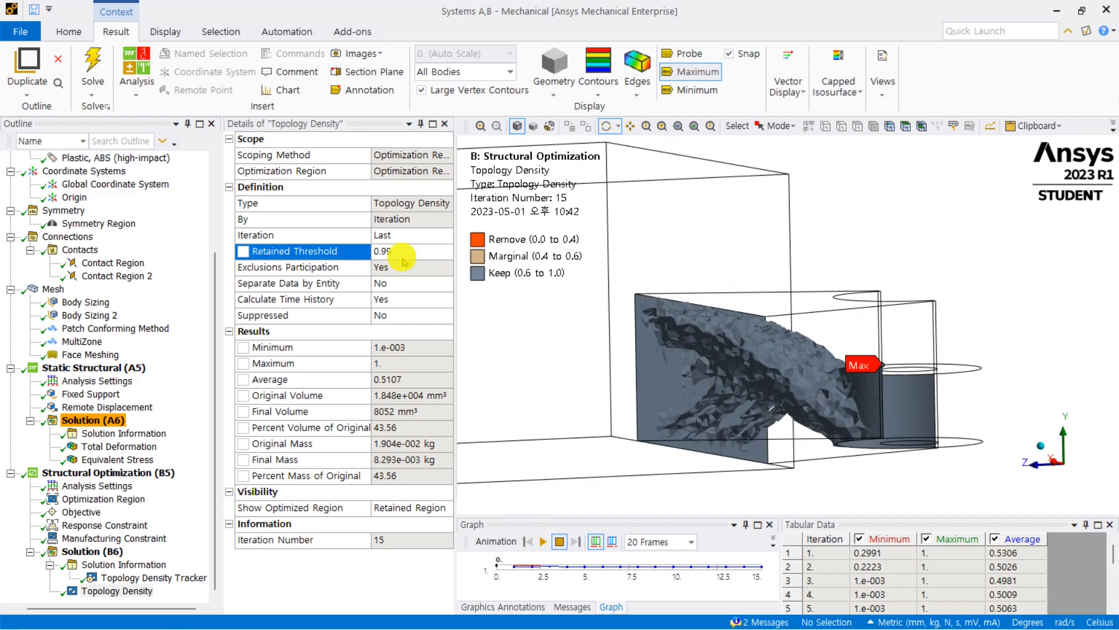
{"action": "left_click", "coordinate": [428, 257]}
{"action": "left_click_drag", "start_coordinate": [449, 254], "coordinate": [409, 251]}
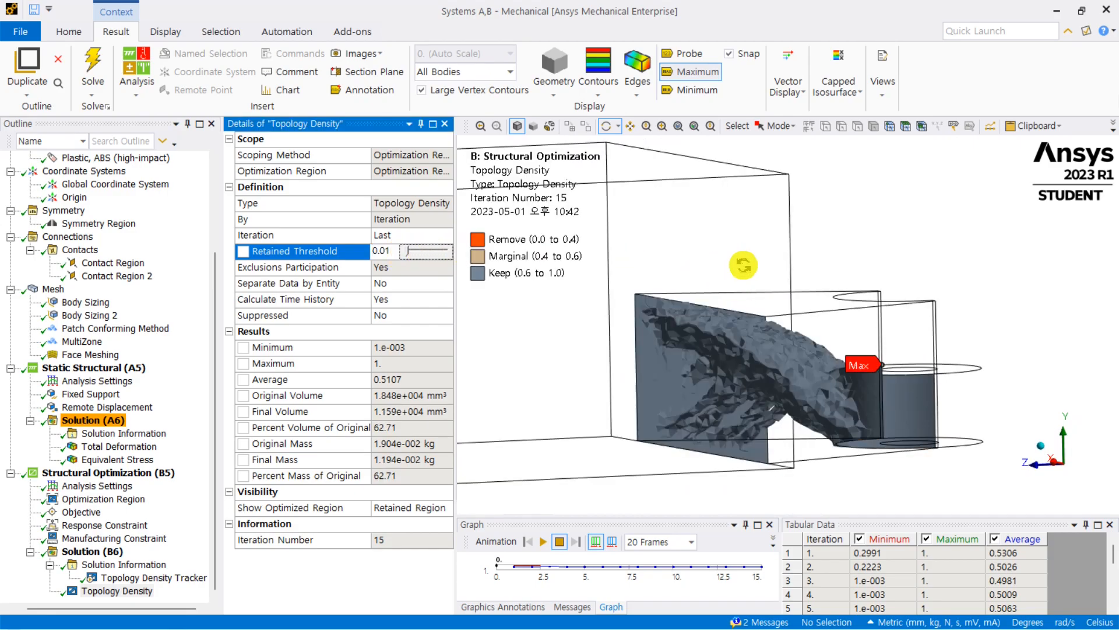
{"action": "middle_click_drag", "start_coordinate": [762, 270], "coordinate": [791, 260]}
Step: Try intermediate Retained Threshold values on the Topology Density result and set the threshold back to 0.5
{"action": "left_click", "coordinate": [398, 256]}
{"action": "left_click_drag", "start_coordinate": [403, 252], "coordinate": [431, 253]}
{"action": "middle_click_drag", "start_coordinate": [765, 296], "coordinate": [772, 255]}
{"action": "left_click", "coordinate": [418, 248]}
{"action": "left_click_drag", "start_coordinate": [435, 254], "coordinate": [423, 256]}
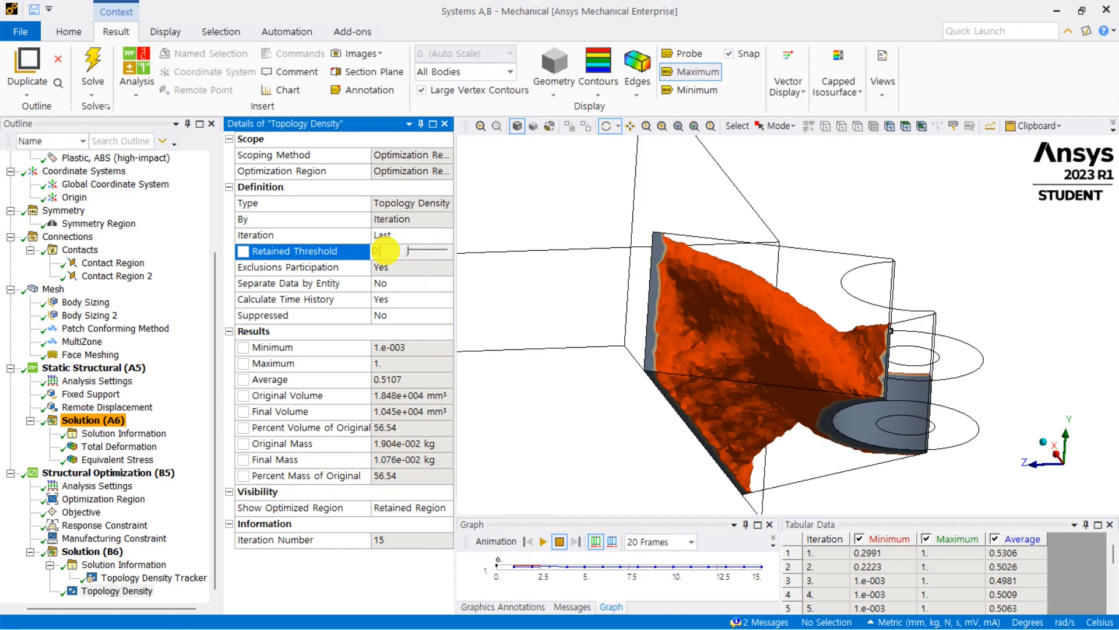
{"action": "type", "text": ".5"}
{"action": "key", "text": "Return"}
{"action": "mouse_move", "coordinate": [609, 346]}
{"action": "left_mouse_down"}
{"action": "mouse_move", "coordinate": [613, 380]}
{"action": "mouse_move", "coordinate": [616, 338]}
{"action": "left_mouse_up"}
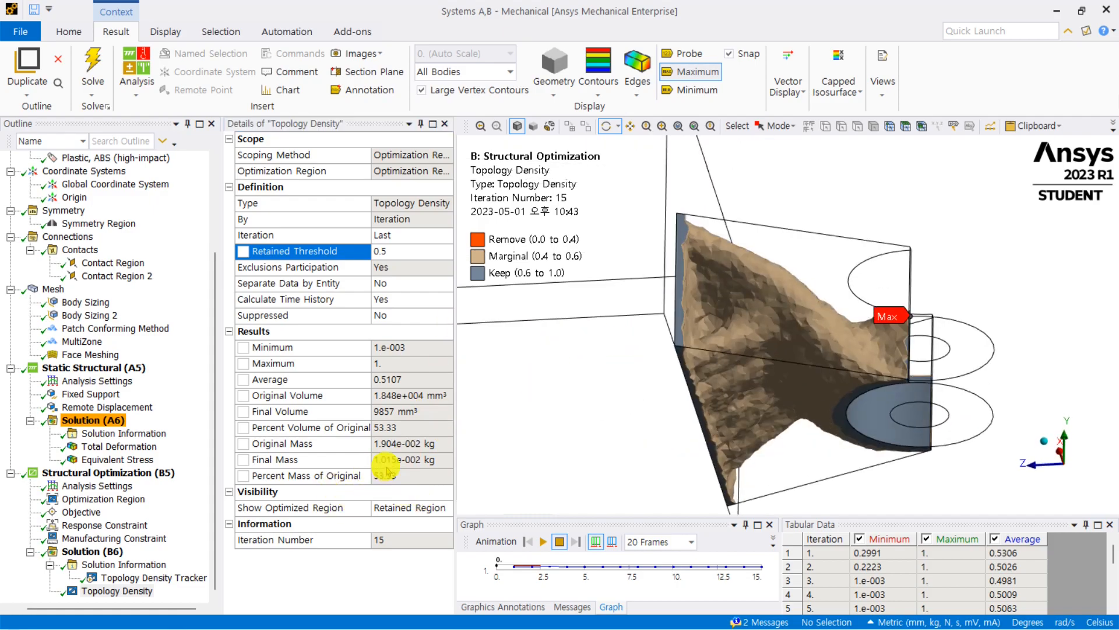
Step: Try Retained Threshold values of 0.7 and 0.8 on the Topology Density result, inspecting the bracket each time
{"action": "left_click", "coordinate": [393, 249]}
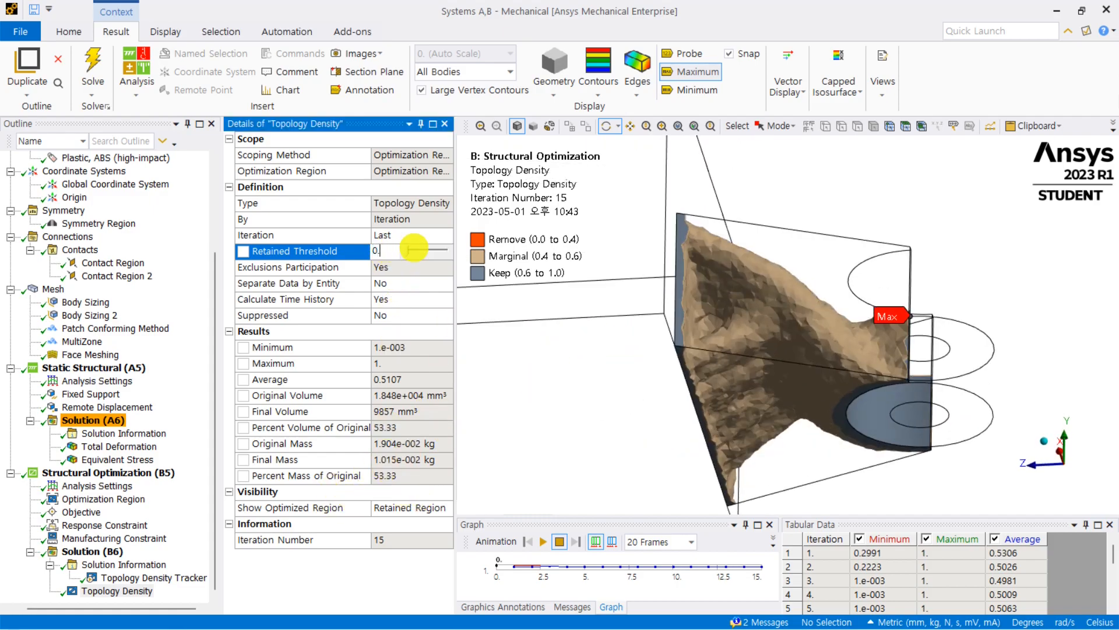
{"action": "type", "text": "0.7"}
{"action": "key", "text": "Return"}
{"action": "left_click_drag", "start_coordinate": [677, 376], "coordinate": [659, 402]}
{"action": "left_click_drag", "start_coordinate": [646, 348], "coordinate": [778, 336]}
{"action": "left_click", "coordinate": [383, 255]}
{"action": "type", "text": "0.8"}
{"action": "key", "text": "Return"}
{"action": "left_click_drag", "start_coordinate": [838, 375], "coordinate": [758, 420]}
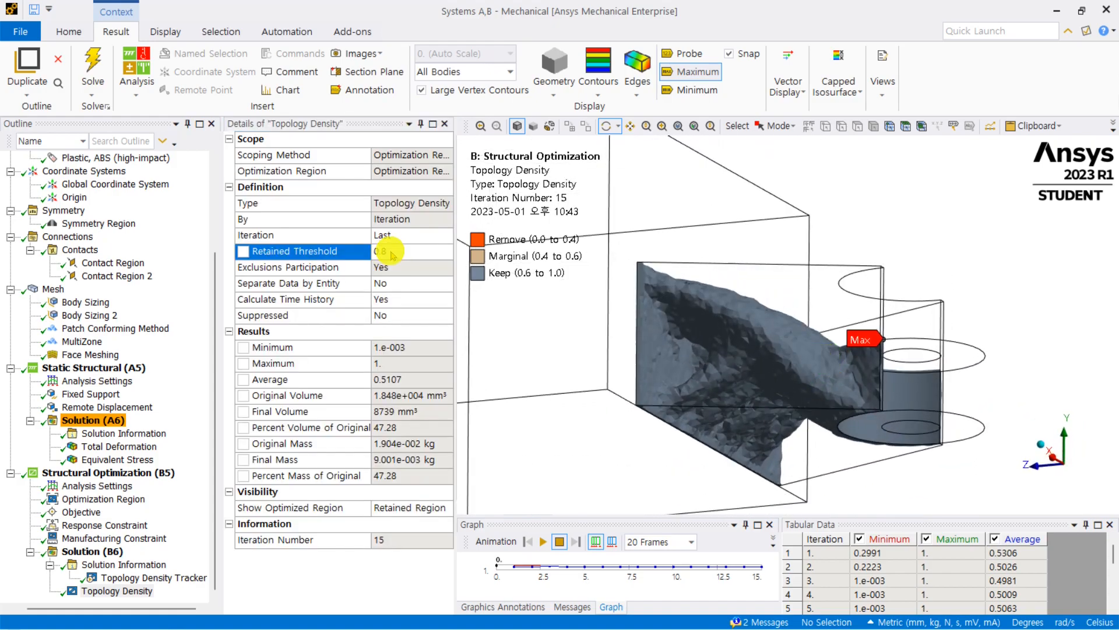
Step: Try a Retained Threshold of 0.4 on the Topology Density result and inspect the bracket from the side
{"action": "left_click", "coordinate": [391, 251]}
{"action": "type", "text": "0.4"}
{"action": "key", "text": "Return"}
{"action": "left_click_drag", "start_coordinate": [728, 341], "coordinate": [583, 292]}
Step: Set the Topology Density result's Retained Threshold to 0.5
{"action": "left_click", "coordinate": [397, 250]}
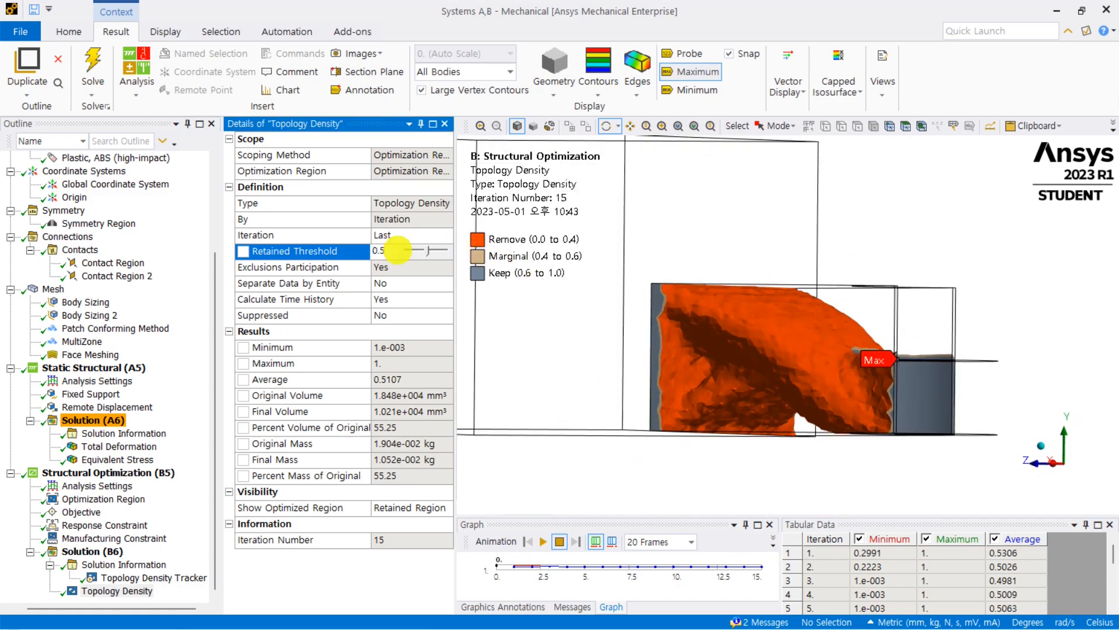
{"action": "type", "text": "0.5"}
{"action": "key", "text": "Return"}
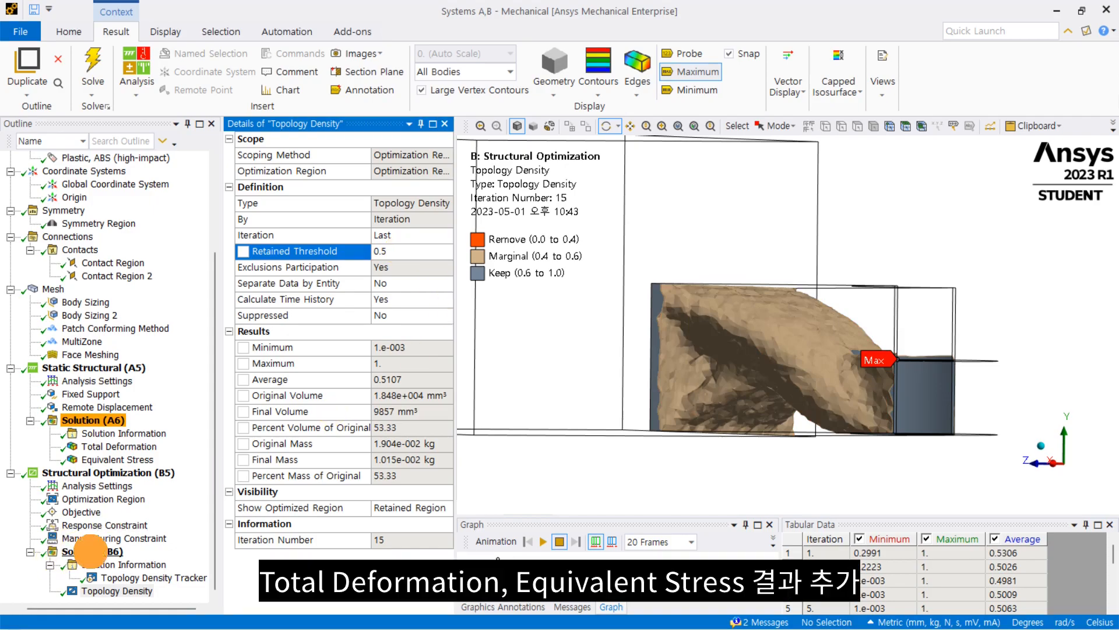
Step: Add a Total Deformation result to the Structural Optimization's Solution (B6)
{"action": "right_click", "coordinate": [91, 551]}
{"action": "mouse_move", "coordinate": [239, 446]}
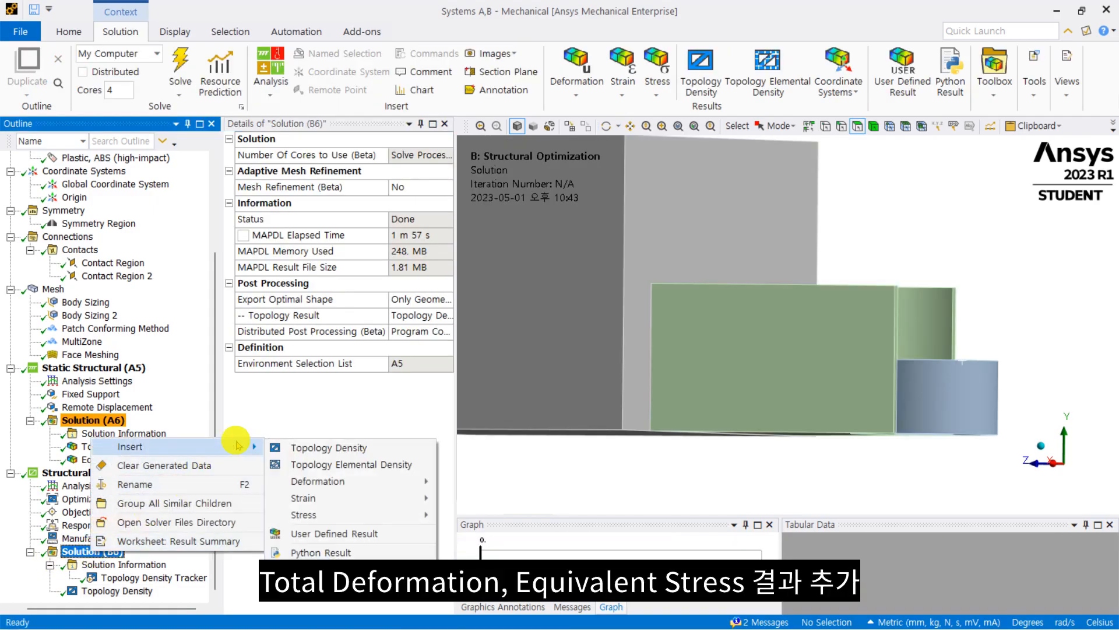
{"action": "mouse_move", "coordinate": [326, 481]}
{"action": "left_click", "coordinate": [456, 480]}
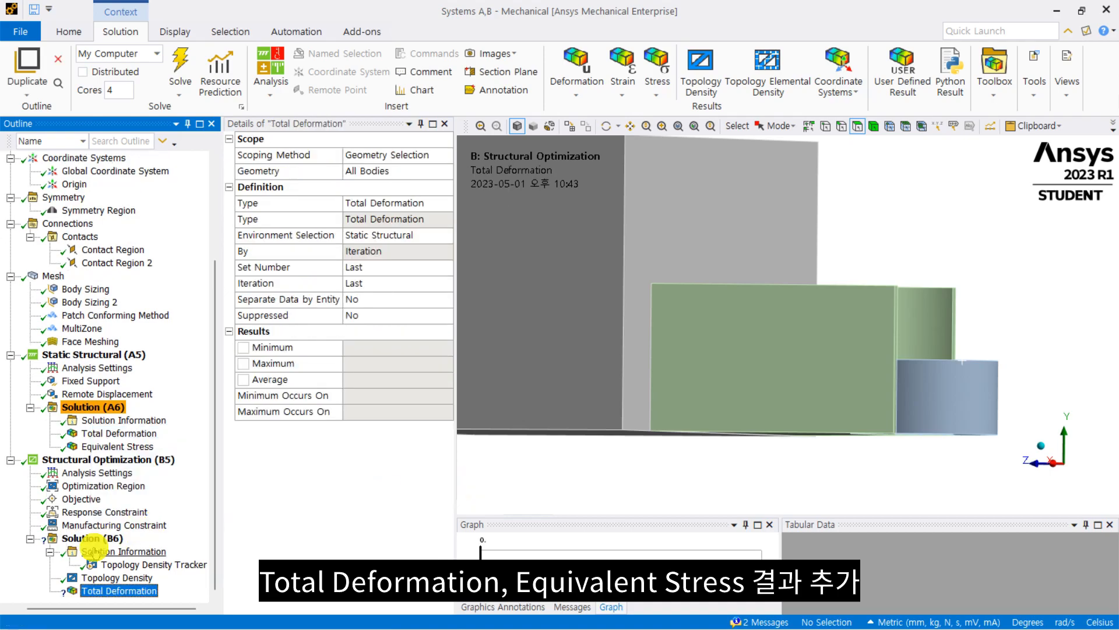
Step: Add an Equivalent (von-Mises) Stress result to Solution (B6) and check the settings of both new results
{"action": "right_click", "coordinate": [114, 542]}
{"action": "mouse_move", "coordinate": [222, 412]}
{"action": "mouse_move", "coordinate": [426, 482]}
{"action": "left_click", "coordinate": [488, 484]}
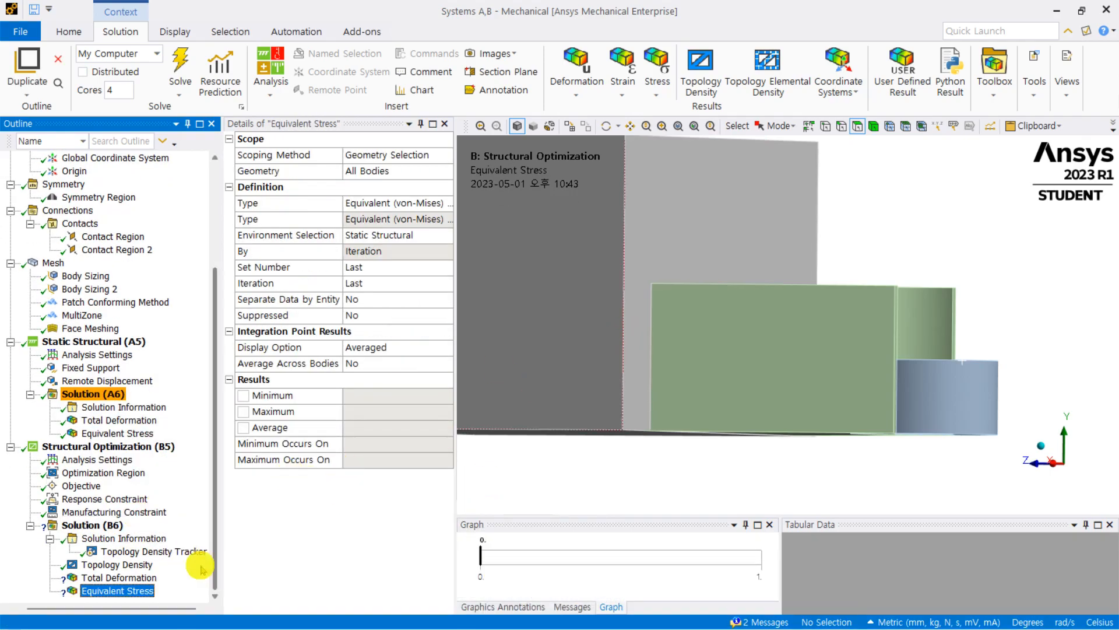
{"action": "left_click", "coordinate": [140, 578]}
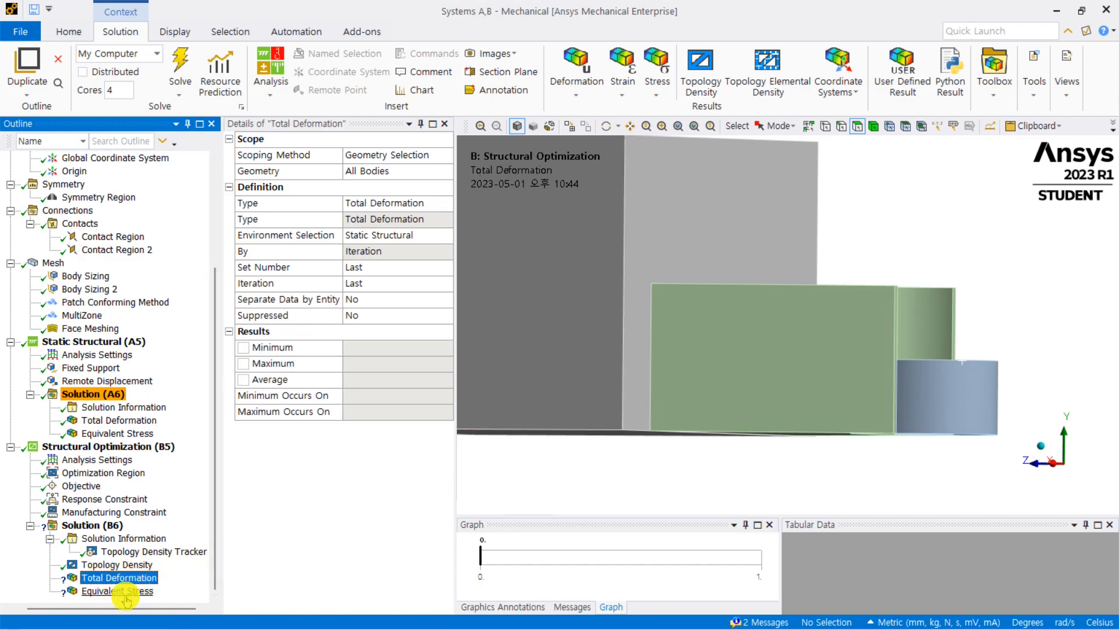
{"action": "left_click", "coordinate": [125, 592]}
{"action": "mouse_move", "coordinate": [825, 299]}
{"action": "middle_mouse_down"}
{"action": "mouse_move", "coordinate": [789, 317]}
{"action": "mouse_move", "coordinate": [814, 319]}
{"action": "middle_mouse_up"}
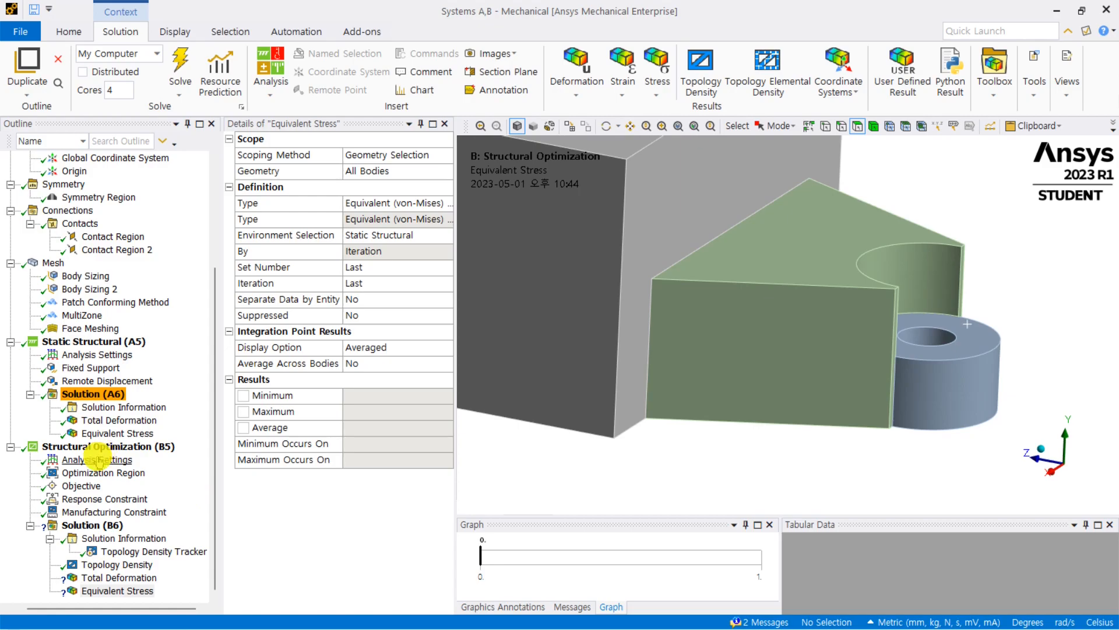
Step: Set Export Design Properties to On Final Design in the Structural Optimization's Analysis Settings, making the option names fully readable
{"action": "left_click", "coordinate": [111, 461]}
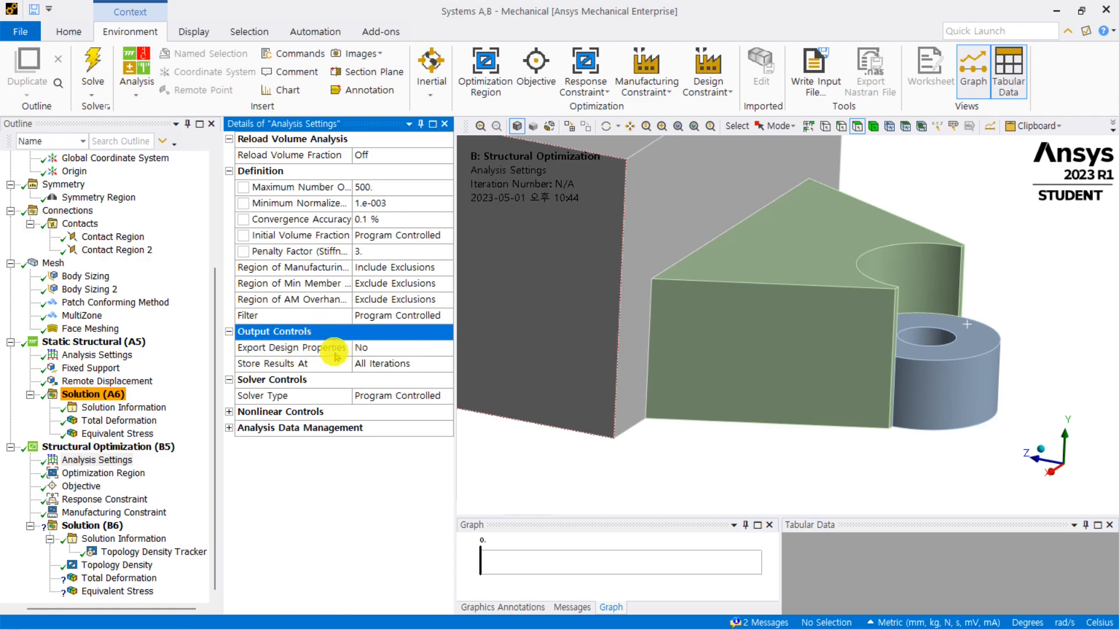
{"action": "left_click", "coordinate": [357, 350]}
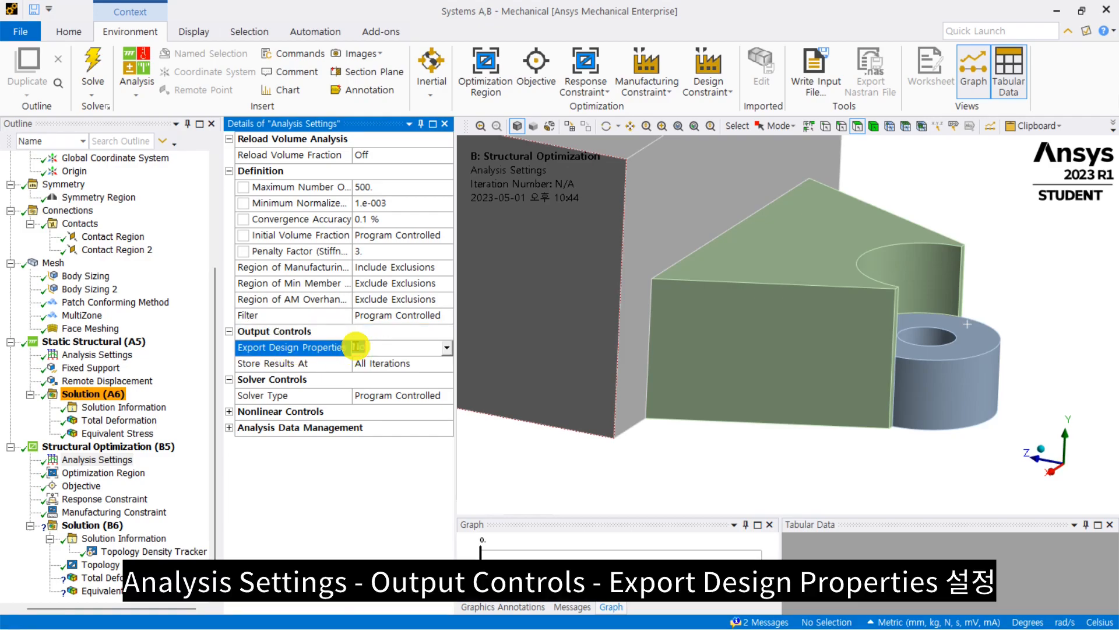
{"action": "left_click", "coordinate": [447, 348]}
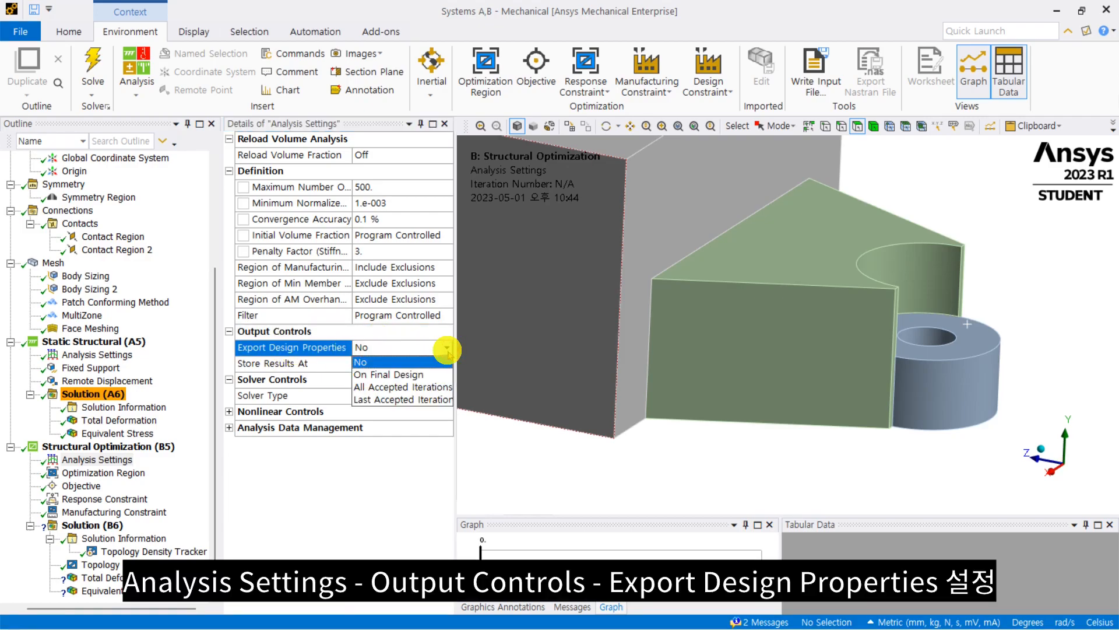
{"action": "left_click", "coordinate": [422, 376]}
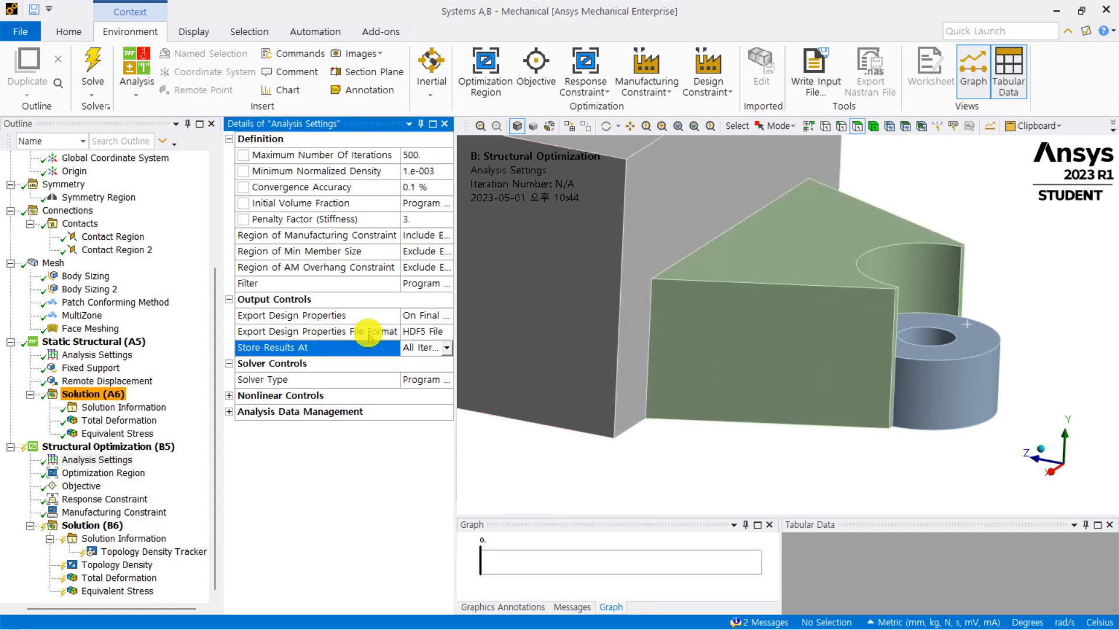
{"action": "left_click_drag", "start_coordinate": [398, 338], "coordinate": [347, 348]}
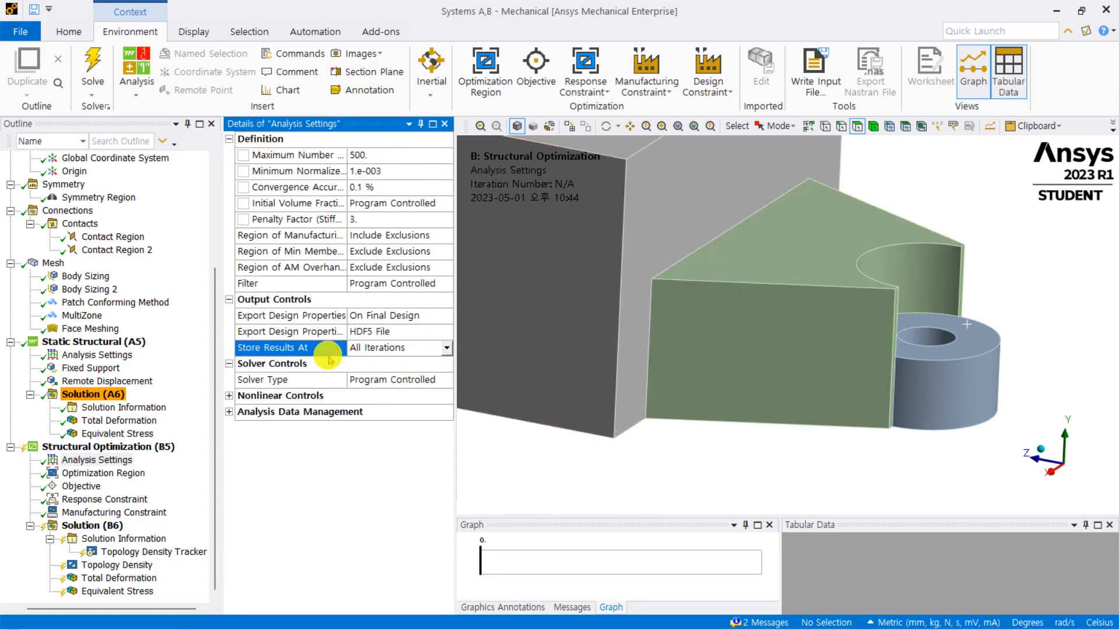
Step: Solve the Structural Optimization again to evaluate the added deformation and stress results
{"action": "left_click", "coordinate": [86, 525]}
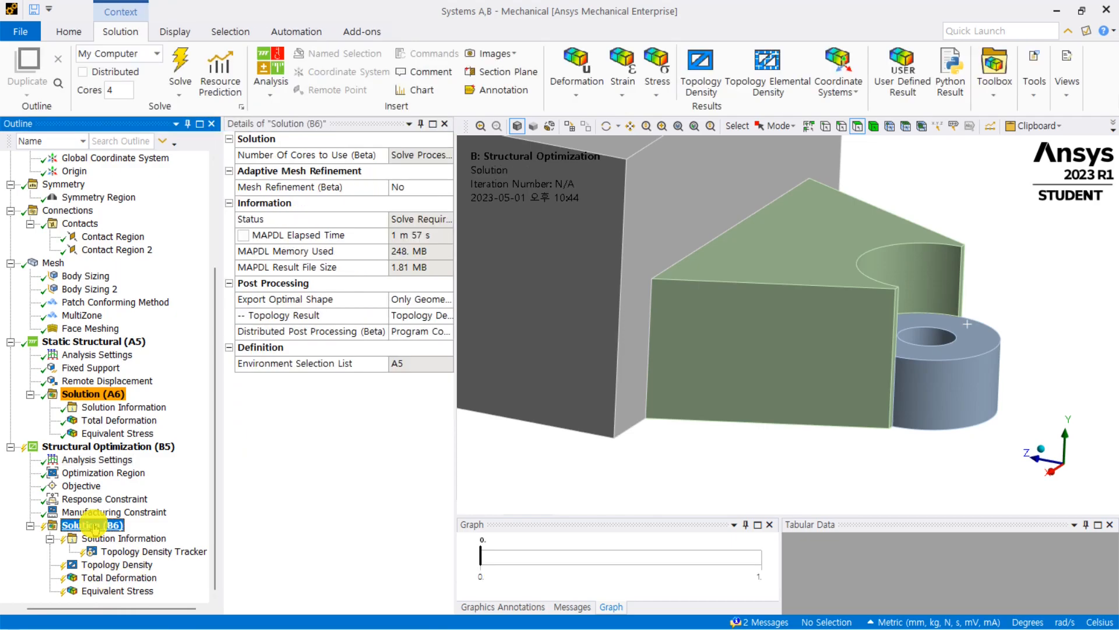
{"action": "right_click", "coordinate": [93, 523]}
{"action": "left_click", "coordinate": [152, 397]}
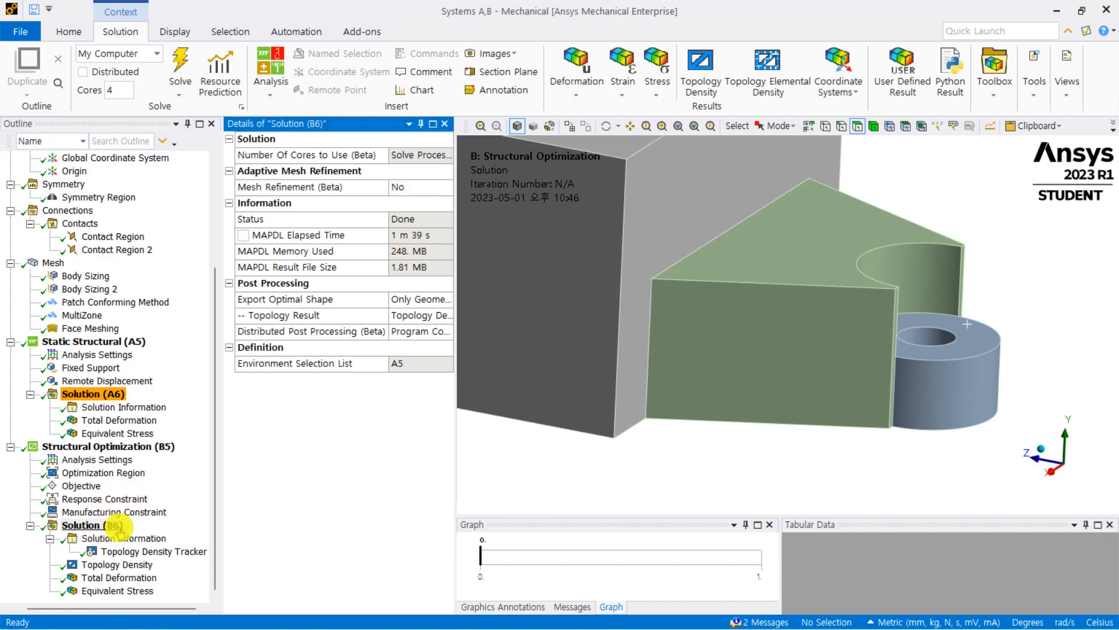
Step: Display the Total Deformation result of the optimized bracket and play its animation
{"action": "left_click", "coordinate": [139, 576]}
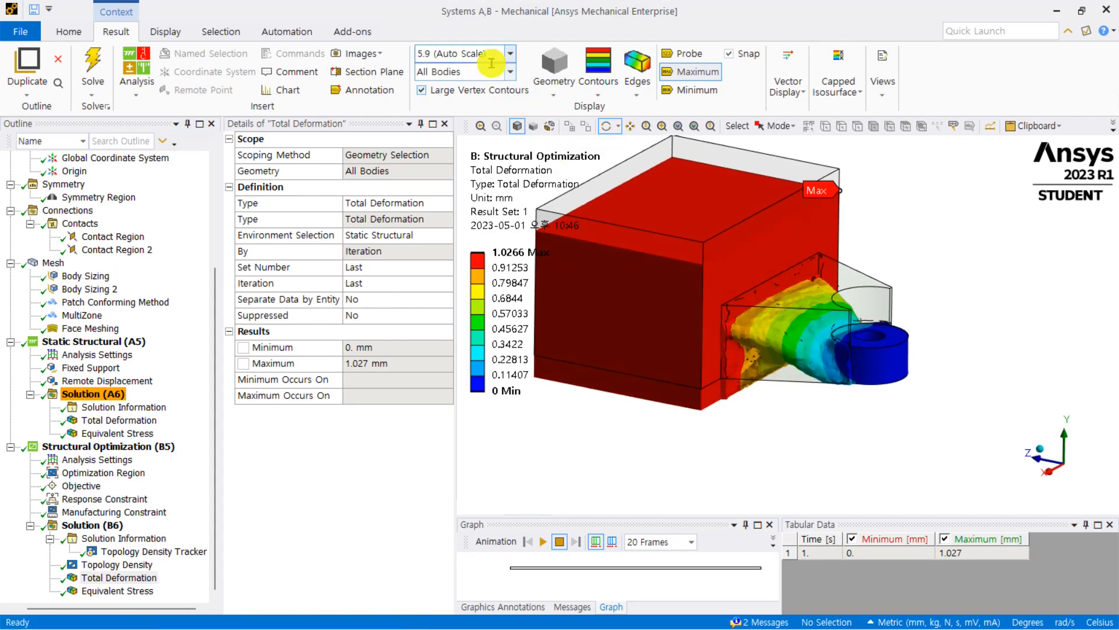
{"action": "left_click", "coordinate": [544, 542]}
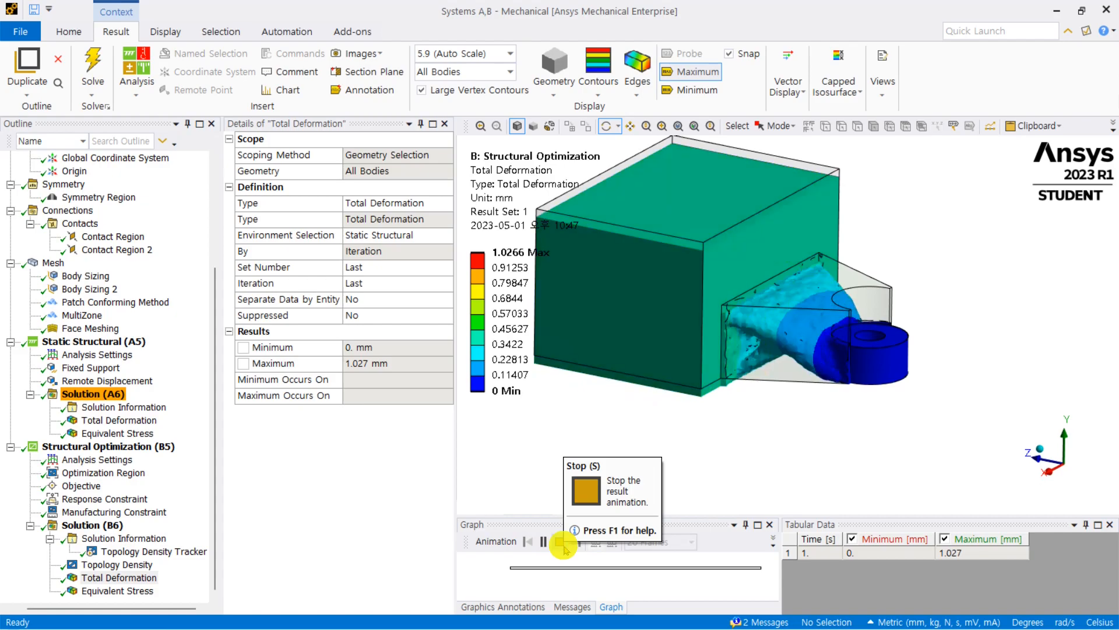
Step: Stop the deformation animation, display the optimized bracket's Equivalent Stress result, and play its animation for a close look before stopping it
{"action": "left_click", "coordinate": [559, 542]}
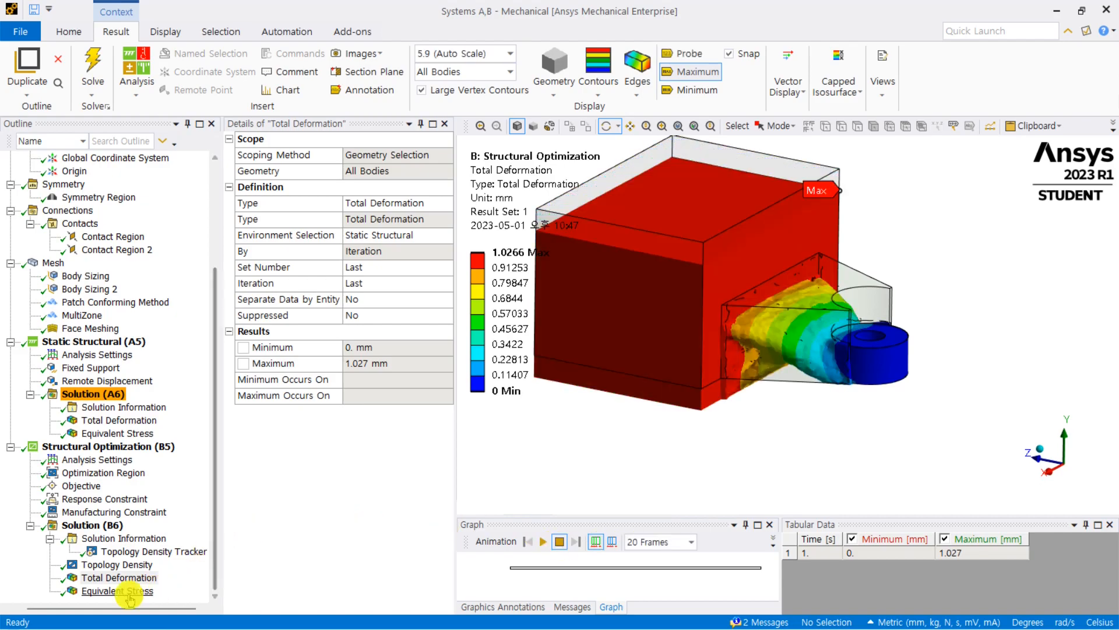
{"action": "left_click", "coordinate": [117, 590]}
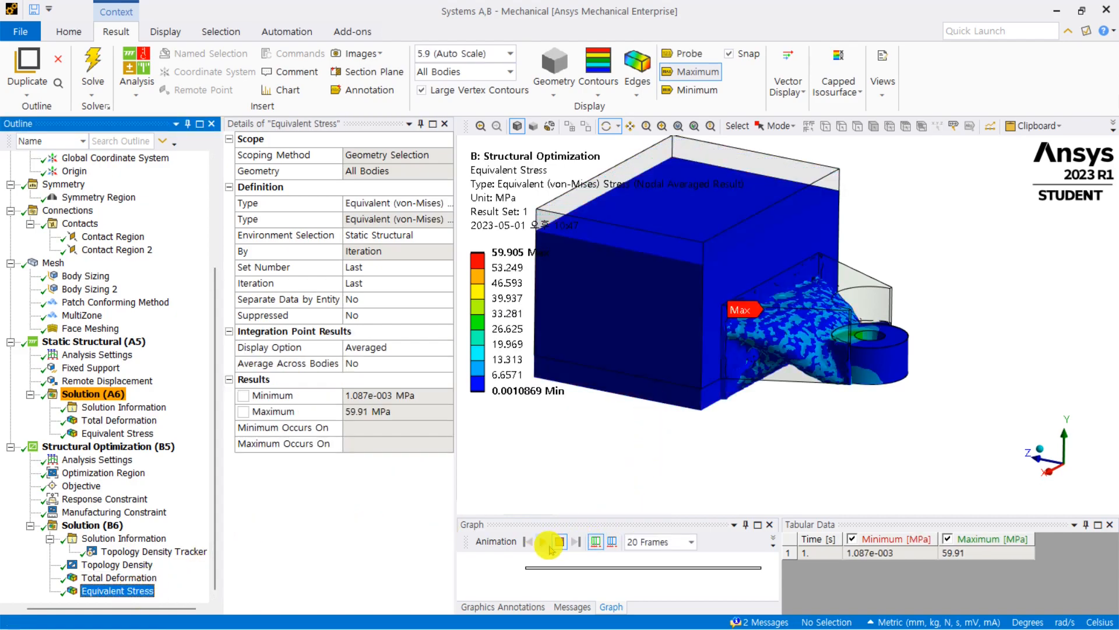
{"action": "left_click", "coordinate": [545, 543]}
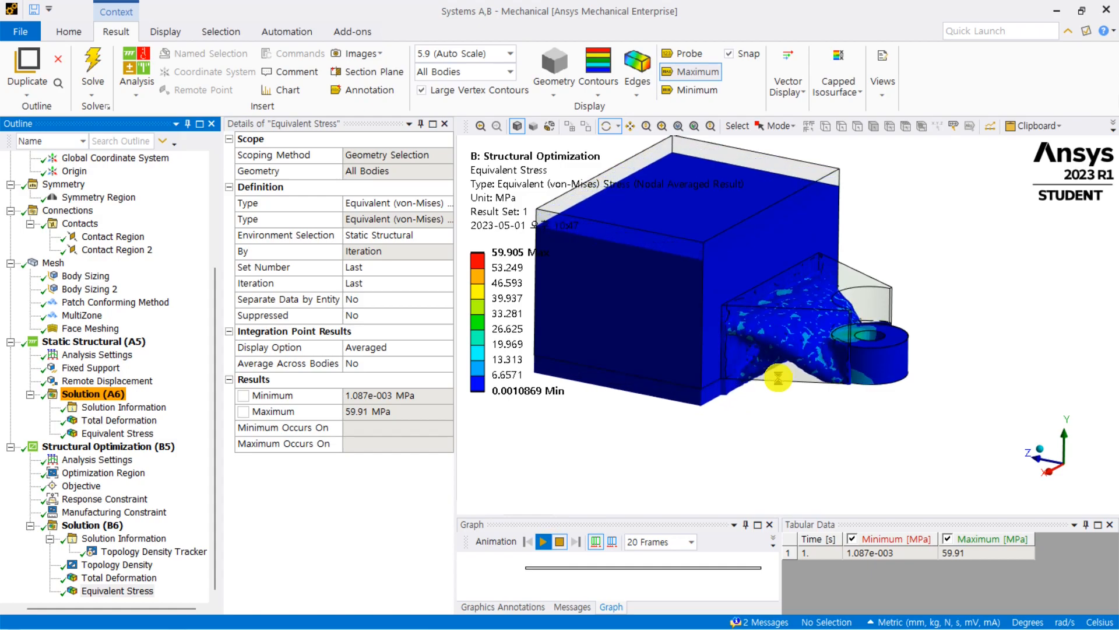
{"action": "scroll", "coordinate": [873, 280], "scroll_direction": "up", "scroll_amount": 6}
{"action": "middle_click_drag", "start_coordinate": [742, 429], "coordinate": [730, 340]}
{"action": "scroll", "coordinate": [670, 401], "scroll_direction": "up", "scroll_amount": 3}
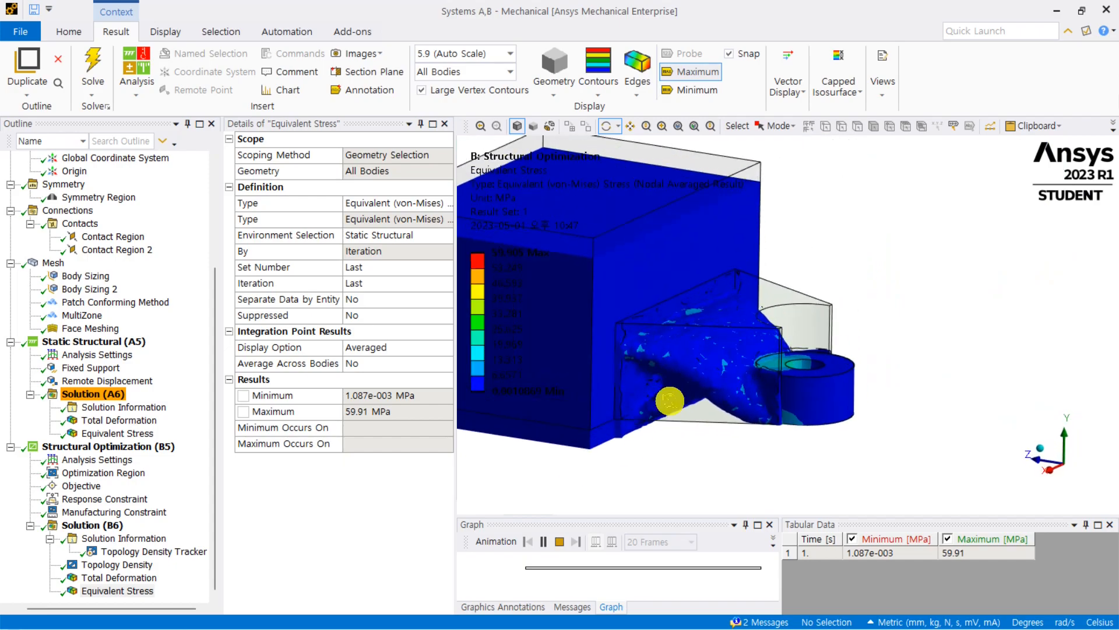
{"action": "left_click", "coordinate": [560, 541]}
Step: Display the Topology Density result and examine the retained bracket shape closely from several angles
{"action": "left_click", "coordinate": [125, 564]}
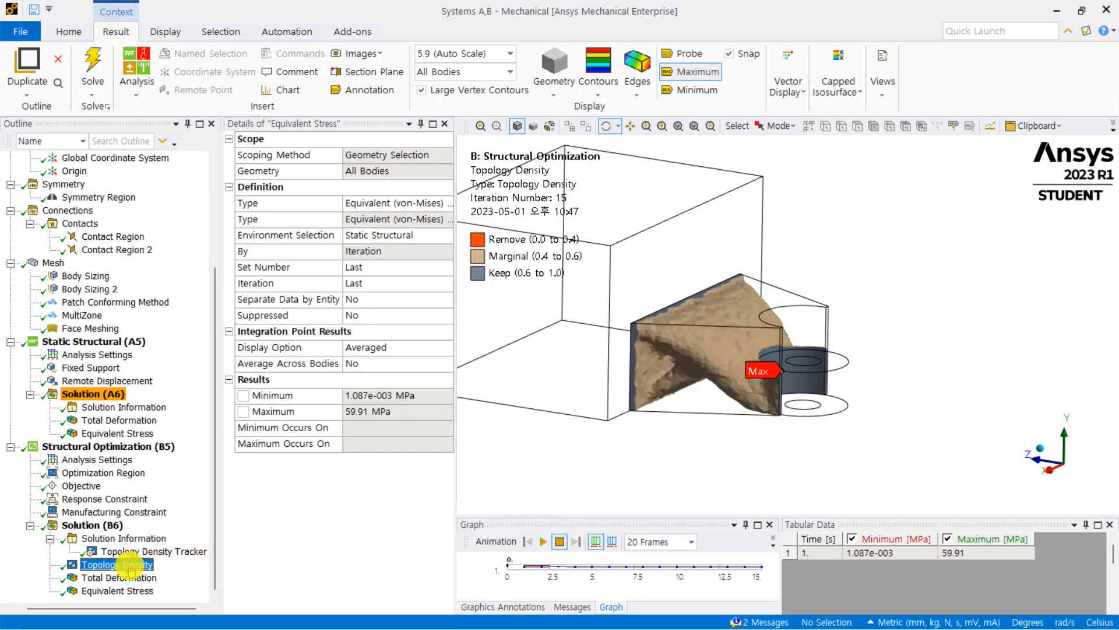
{"action": "left_click_drag", "start_coordinate": [681, 323], "coordinate": [747, 325]}
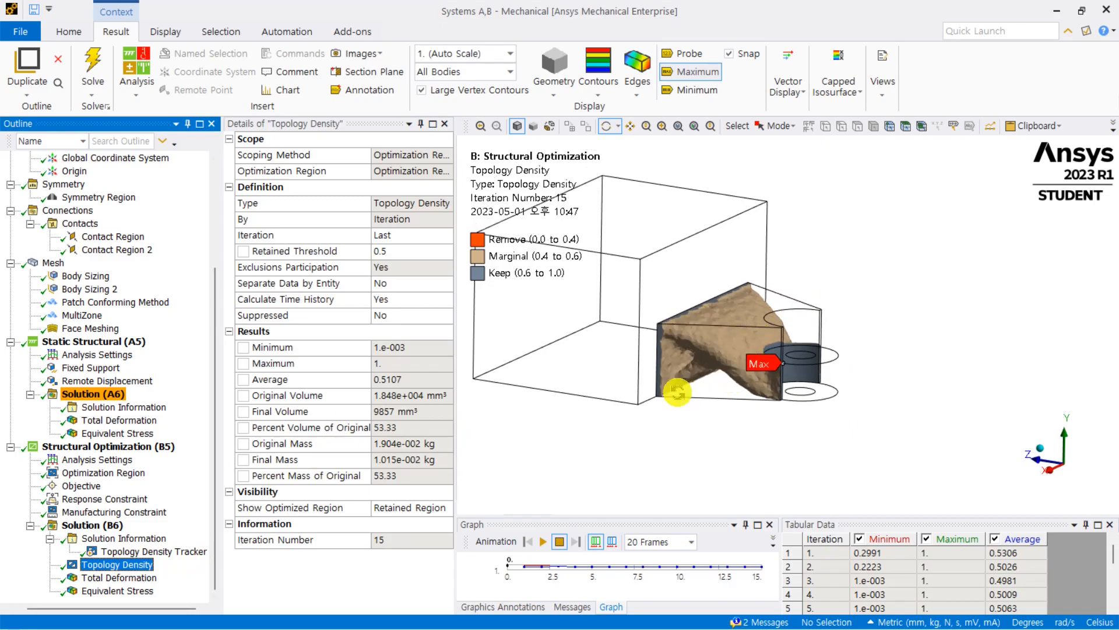
{"action": "scroll", "coordinate": [706, 352], "scroll_direction": "up", "scroll_amount": 5}
{"action": "middle_click_drag", "start_coordinate": [705, 352], "coordinate": [775, 301]}
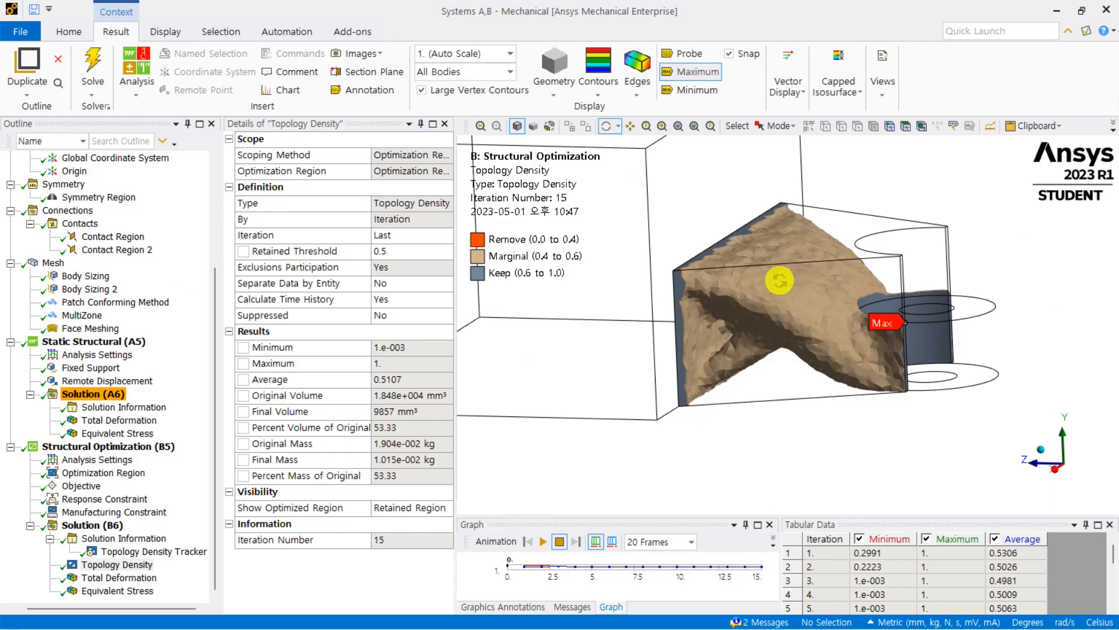
{"action": "left_click_drag", "start_coordinate": [780, 281], "coordinate": [755, 268]}
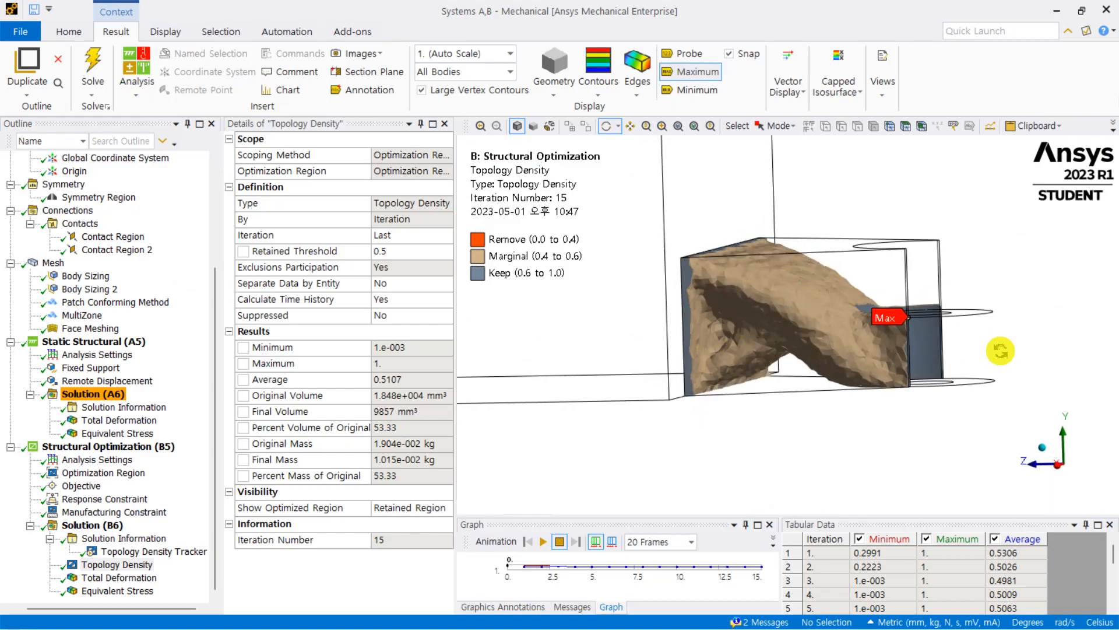
{"action": "left_click_drag", "start_coordinate": [947, 351], "coordinate": [902, 364]}
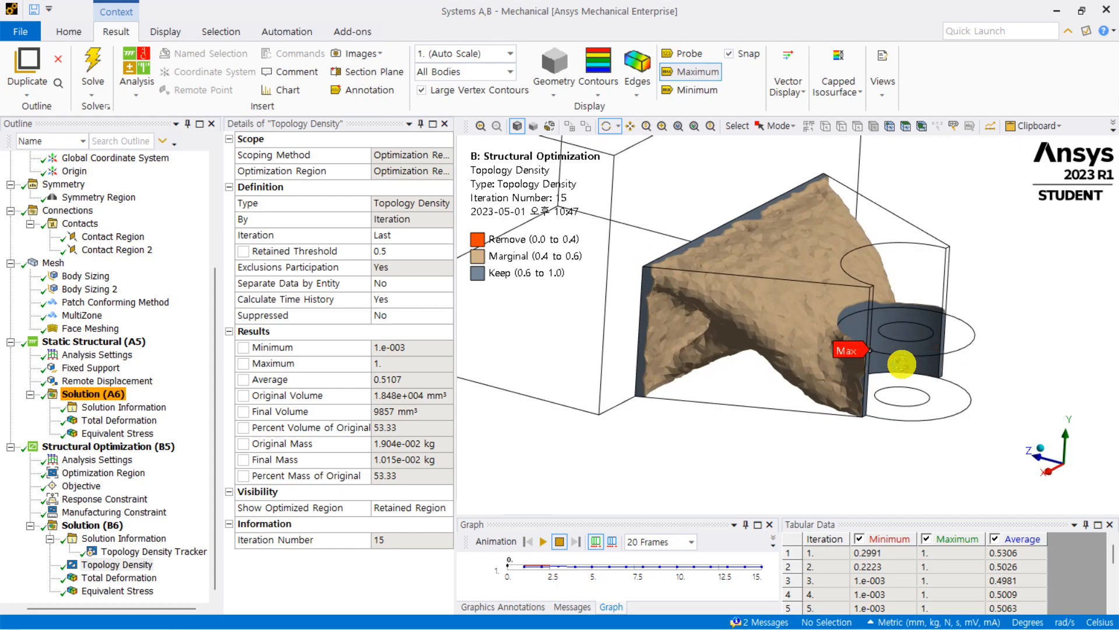
Step: Look up the export options of the Topology Density result and the available actions for the Structural Optimization's Results in Workbench
{"action": "right_click", "coordinate": [117, 564]}
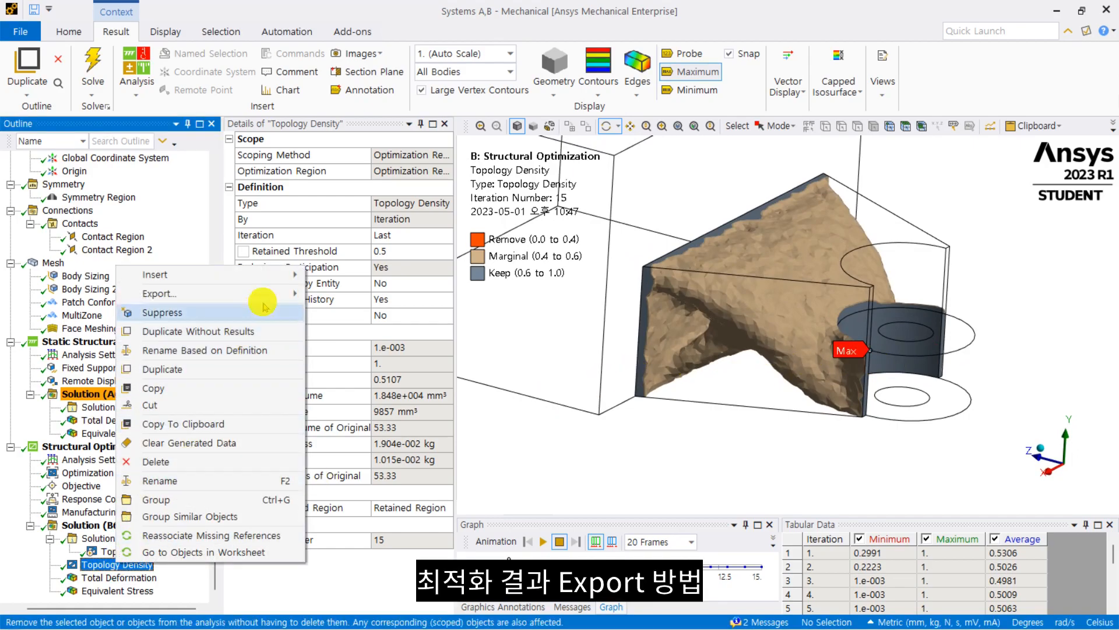
{"action": "mouse_move", "coordinate": [275, 296]}
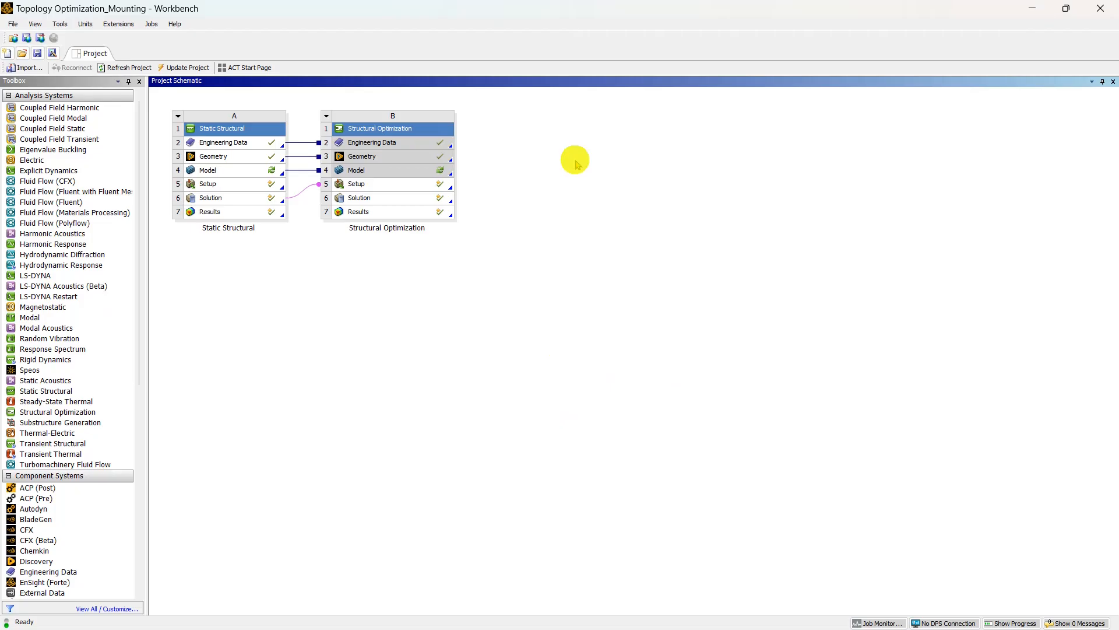
{"action": "left_click", "coordinate": [410, 213]}
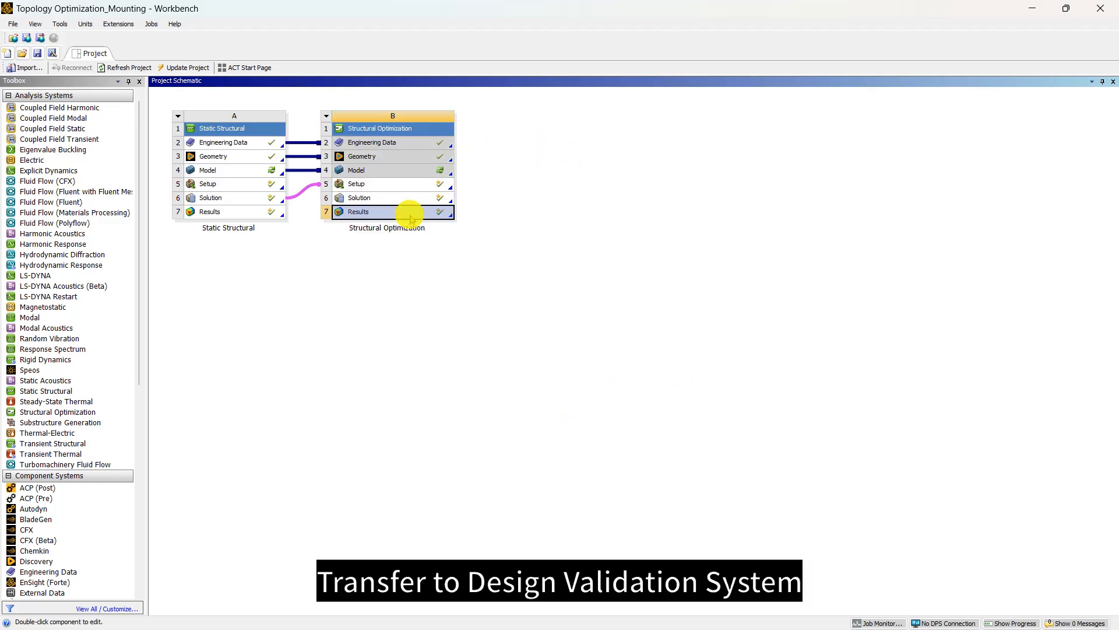
{"action": "right_click", "coordinate": [410, 216]}
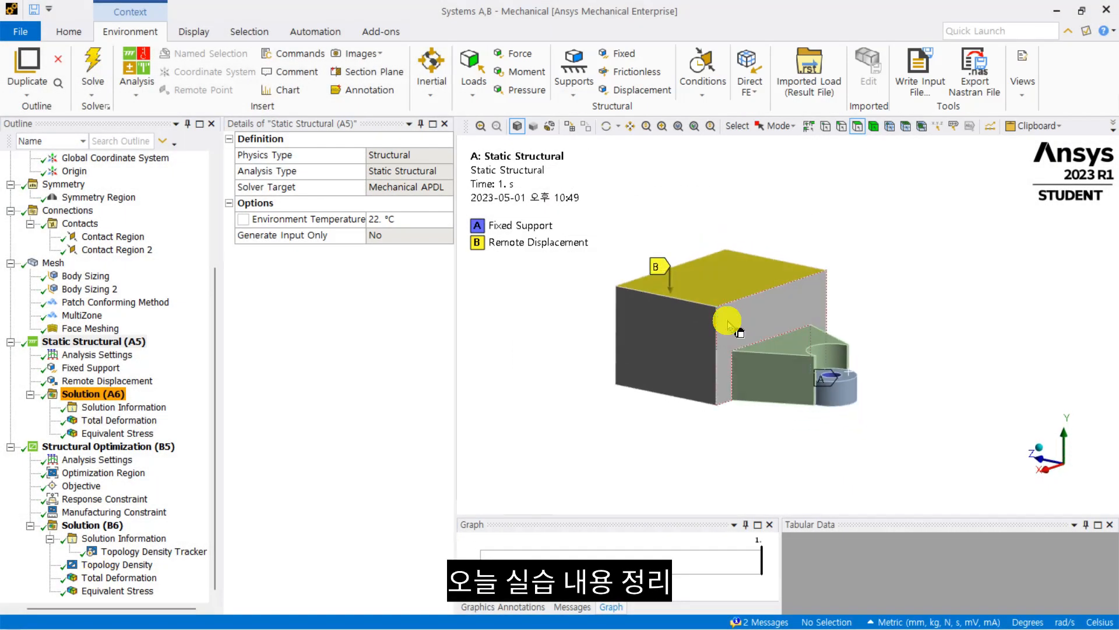
Step: Review the Static Structural supports and Remote Displacement settings in Mechanical, and compare them with the Topology Density result
{"action": "middle_click_drag", "start_coordinate": [740, 327], "coordinate": [764, 334]}
{"action": "middle_click_drag", "start_coordinate": [878, 399], "coordinate": [879, 404]}
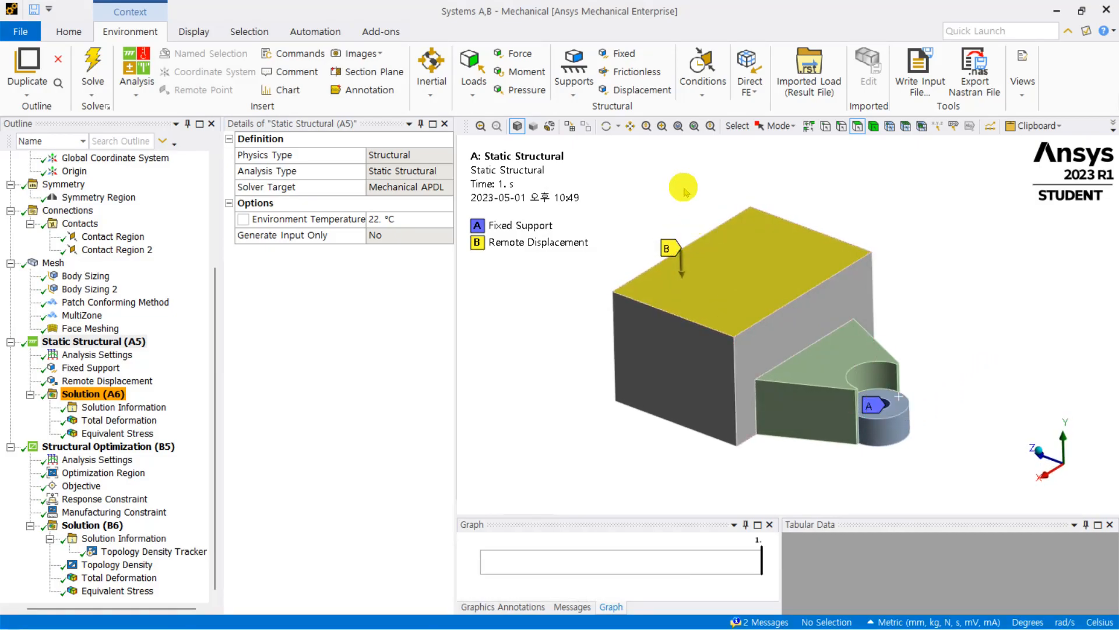
{"action": "left_click", "coordinate": [113, 381]}
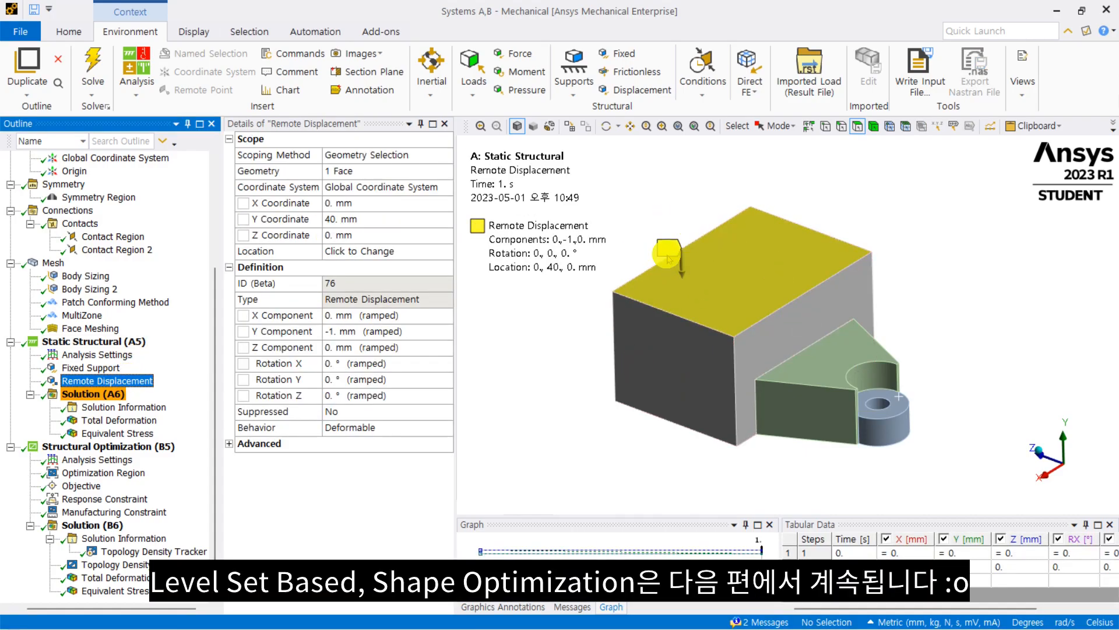
{"action": "left_click", "coordinate": [116, 564]}
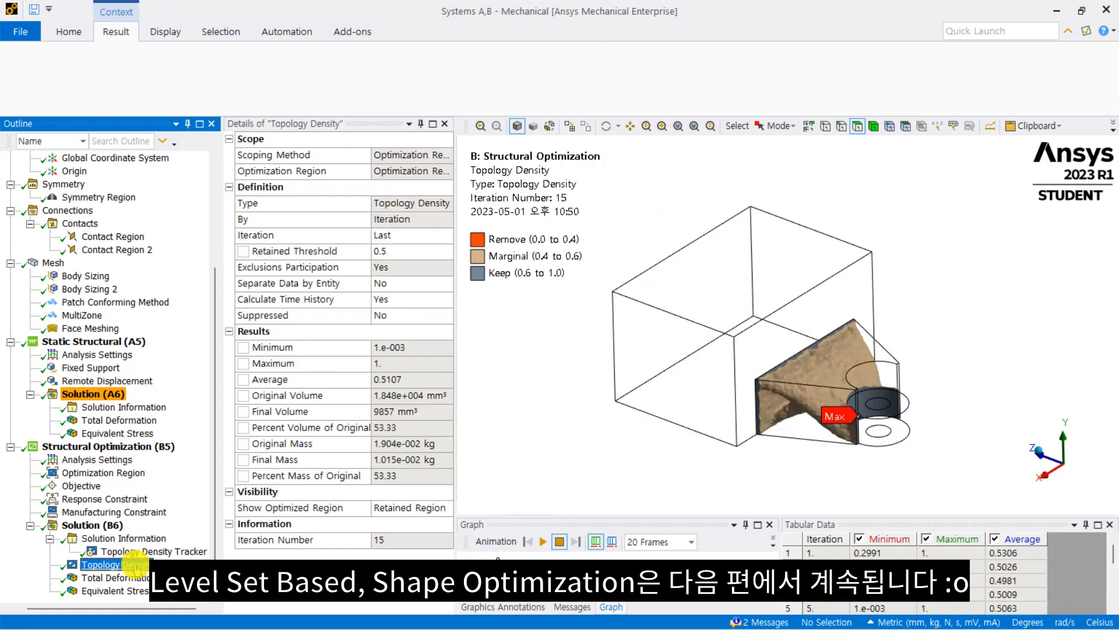